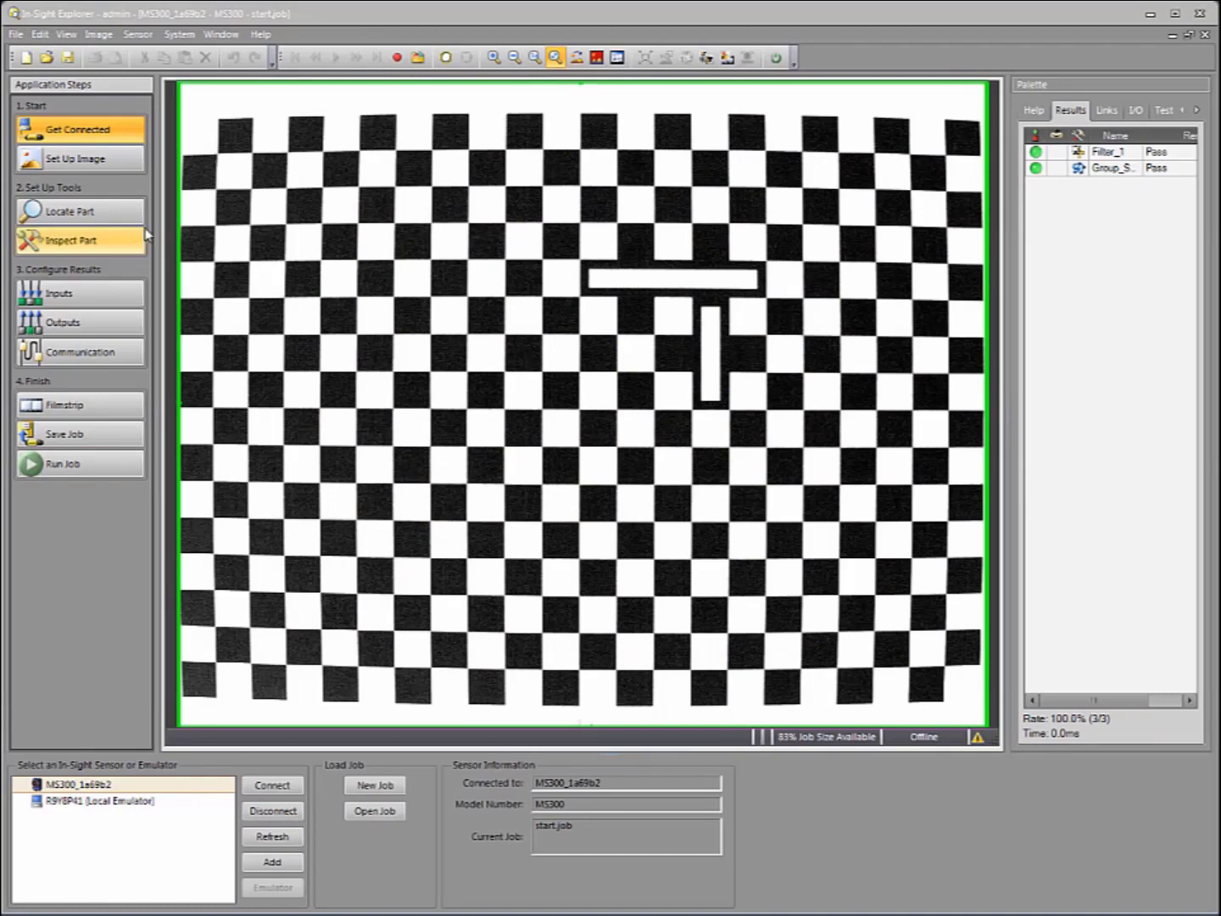
- Calibrate the image to millimetres with a Grid calibration on the 10 mm checkerboard, then go online
left_click(117, 170)
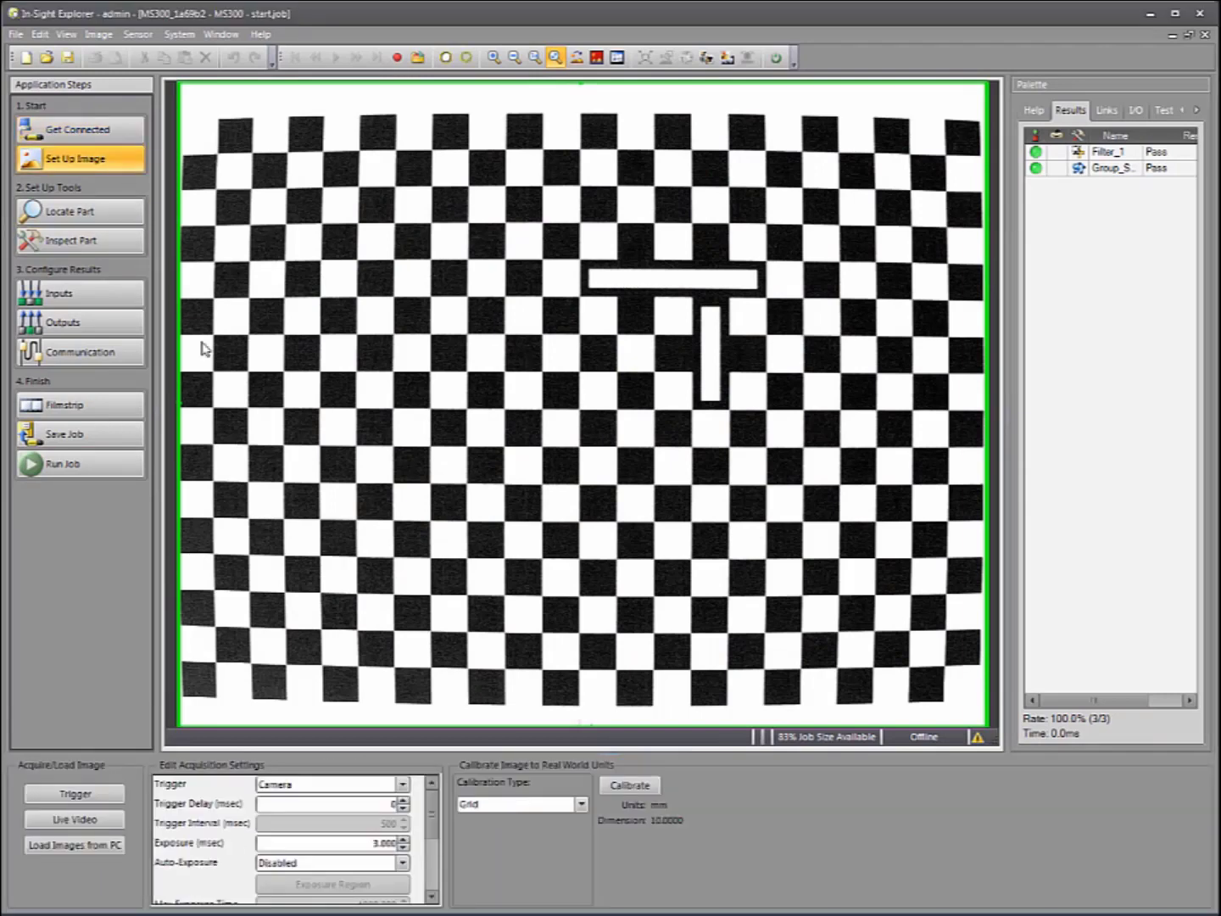
left_click(580, 805)
left_click(528, 897)
left_click(618, 789)
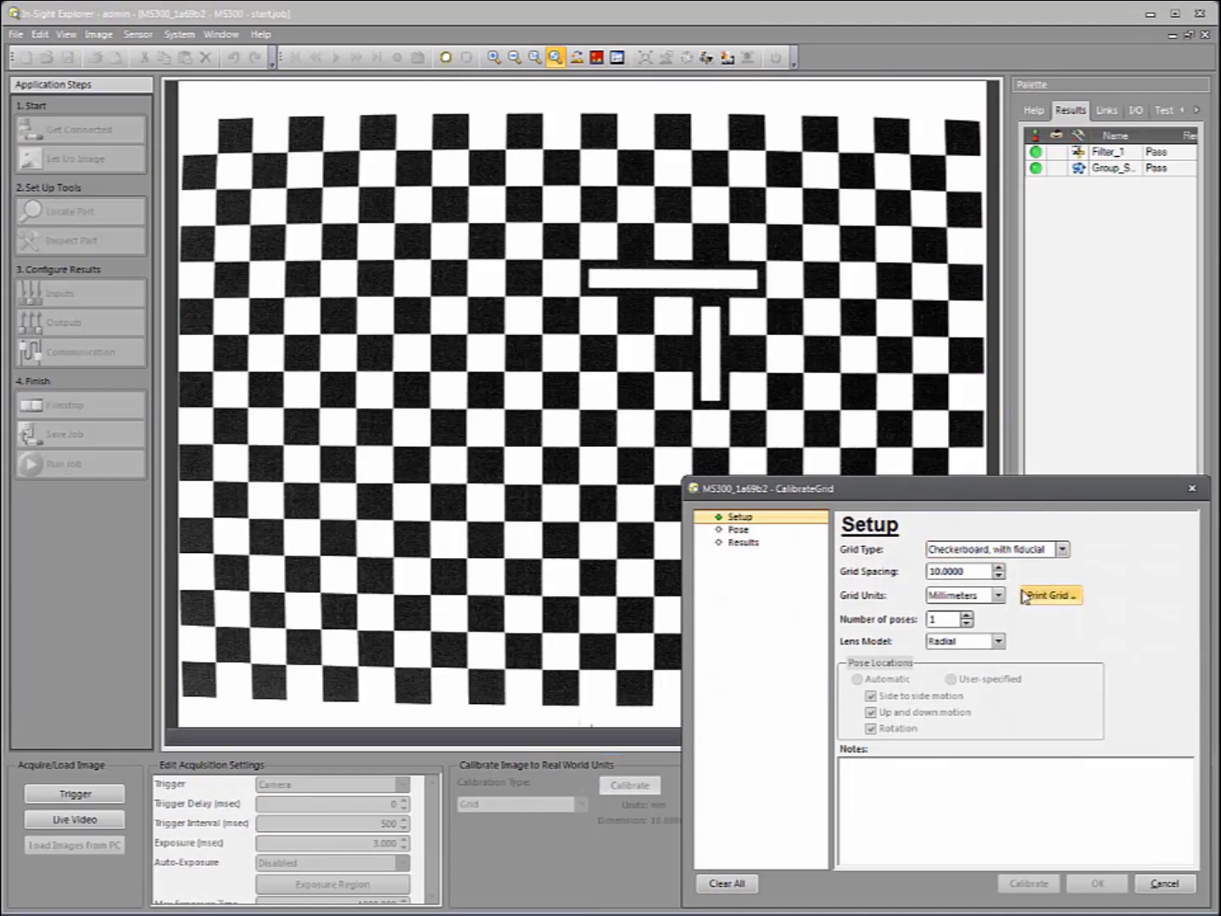
left_click(737, 529)
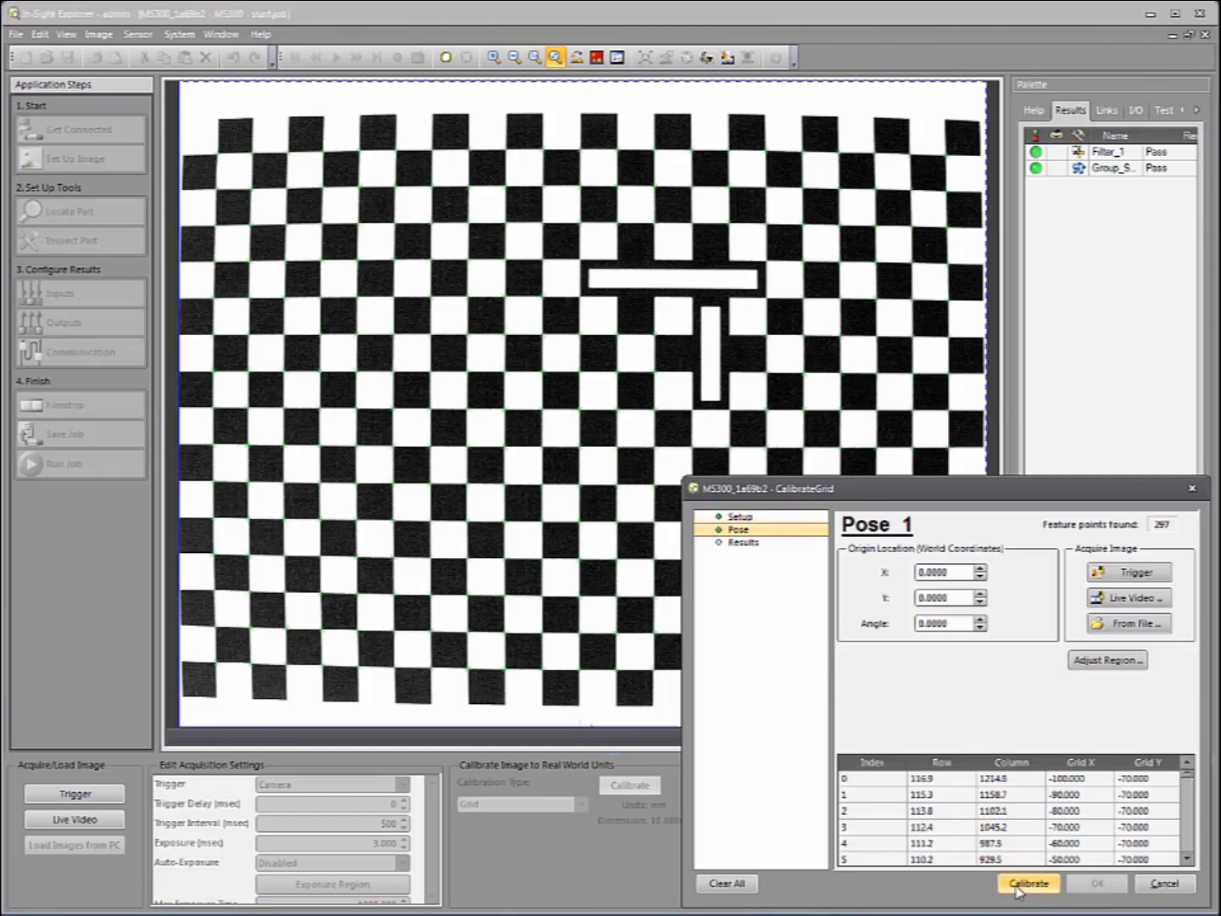
left_click(1017, 886)
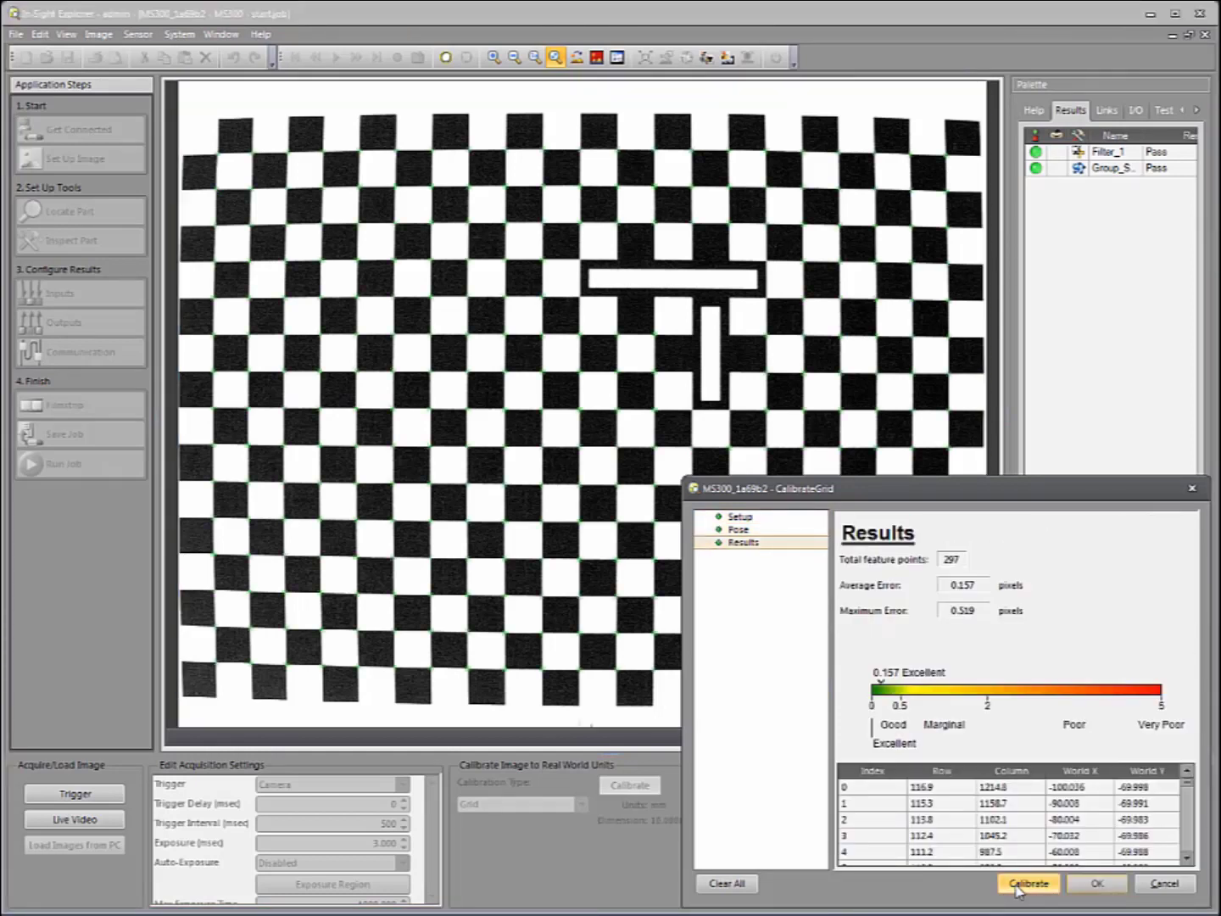
left_click(1097, 883)
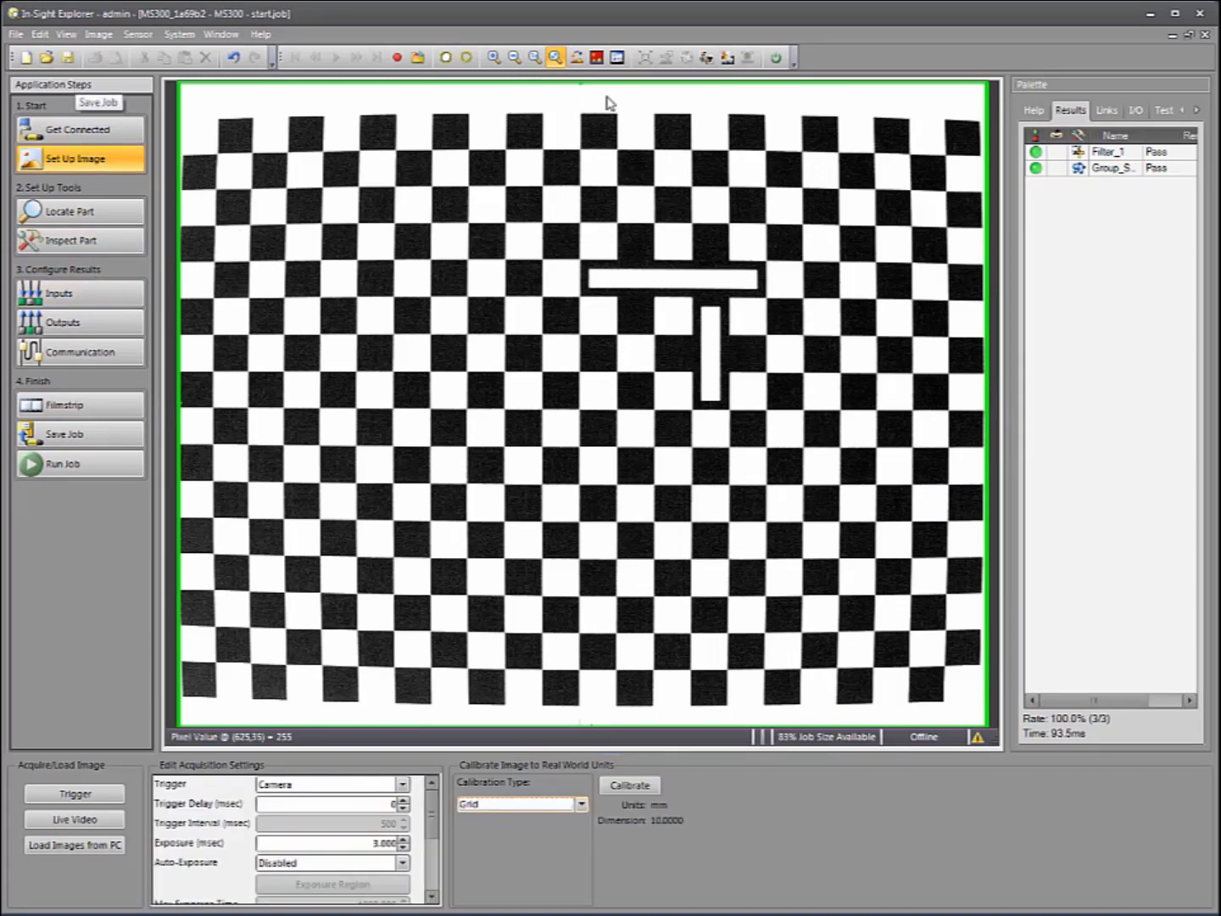
left_click(774, 57)
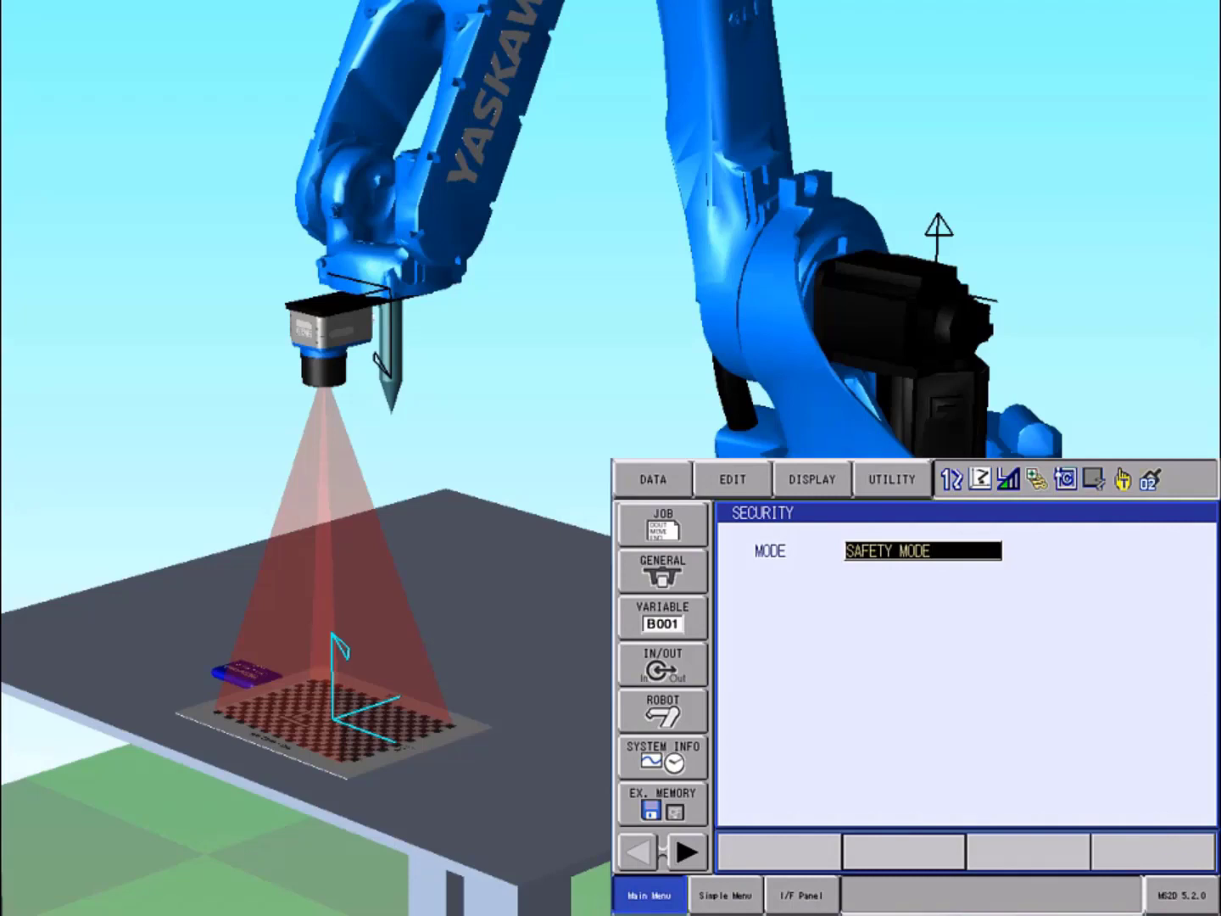
- Select the TOOL job through JOB > SELECT JOB on the pendant
left_click(662, 756)
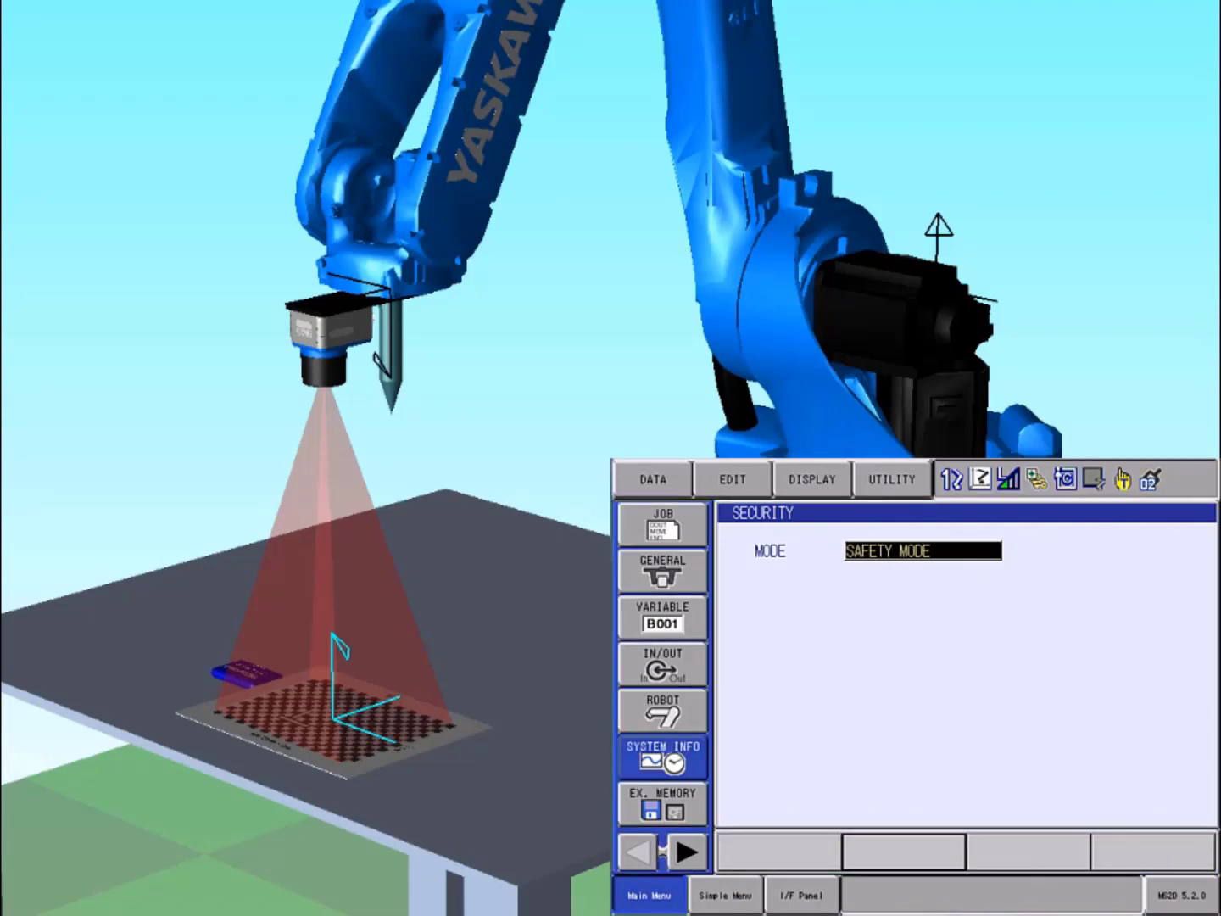
key("Up")
key("Up")
key("Up")
key("Up")
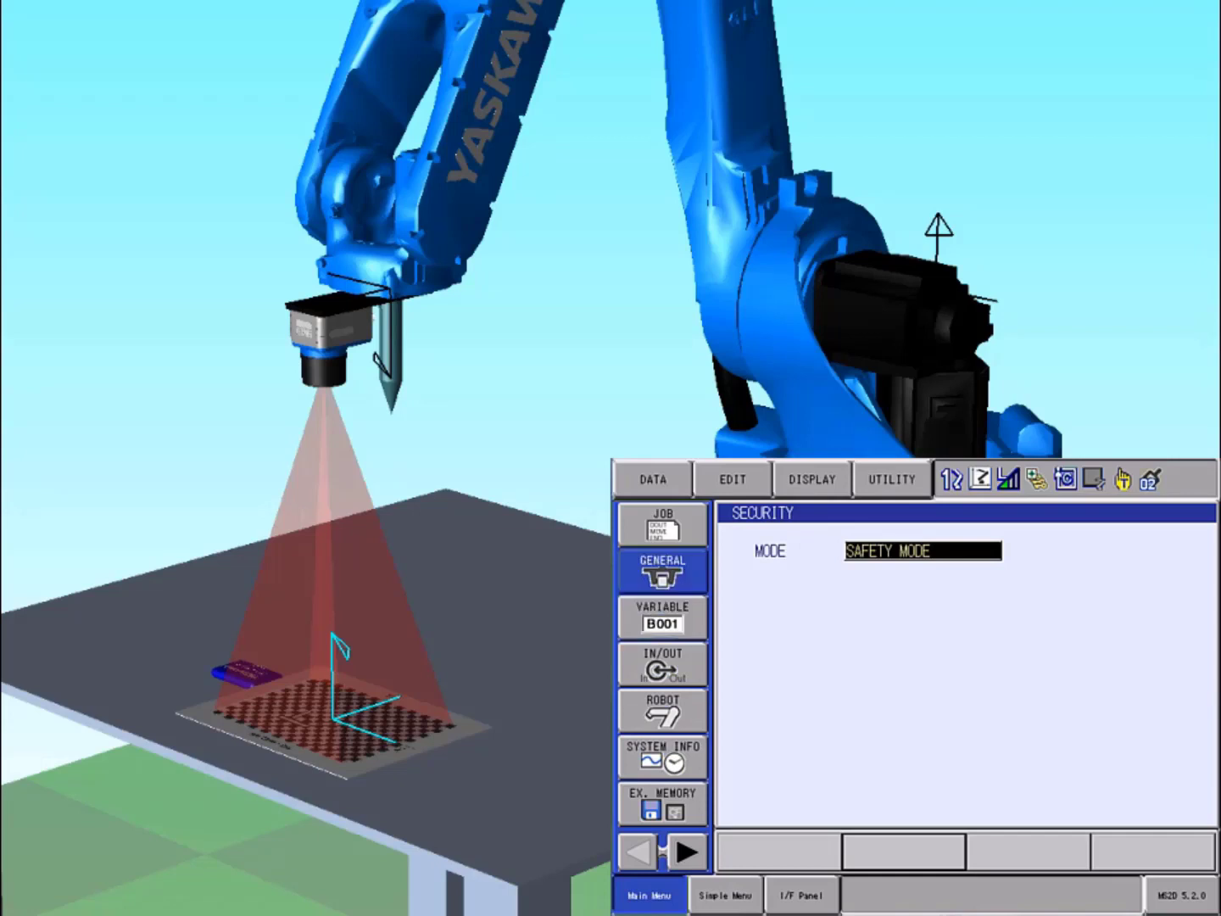
key("Up")
key("Return")
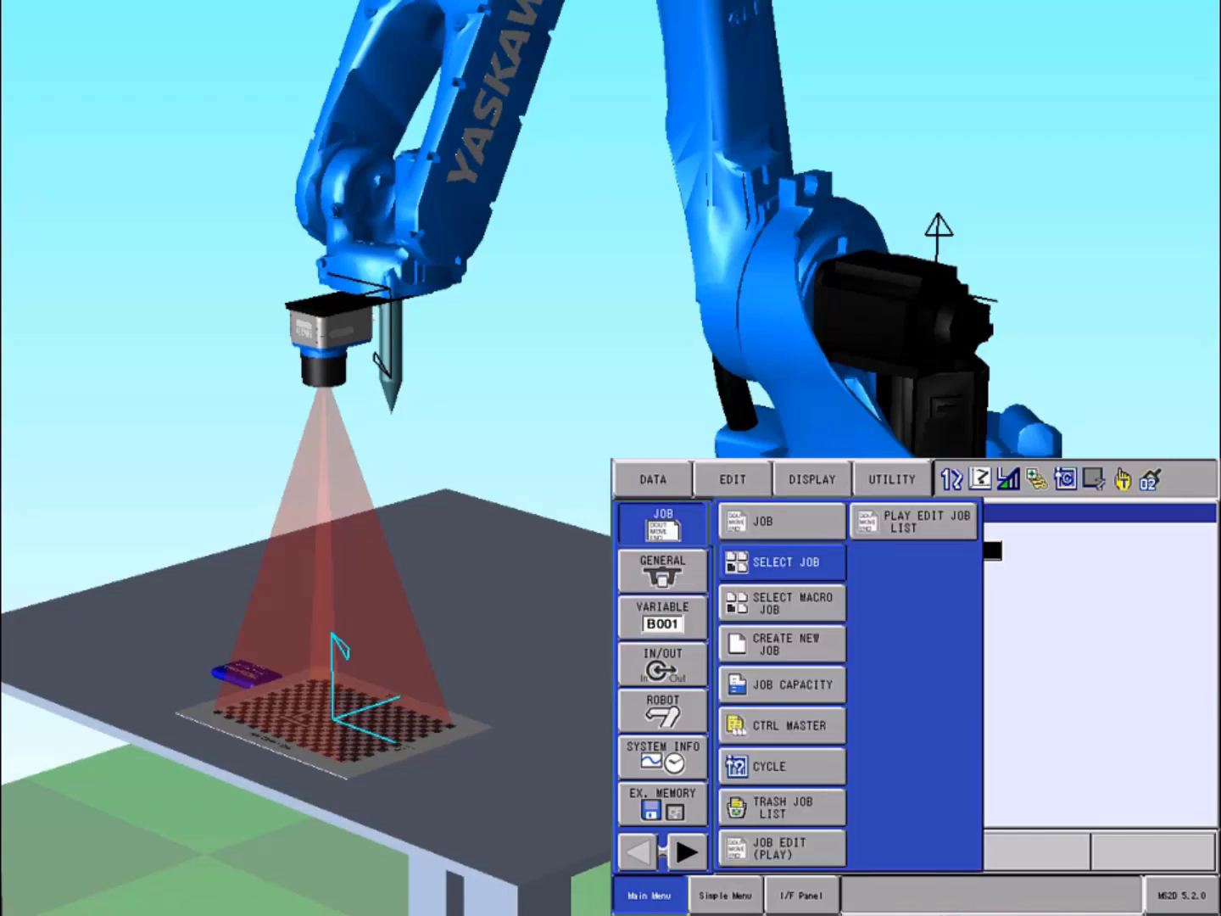
key("Return")
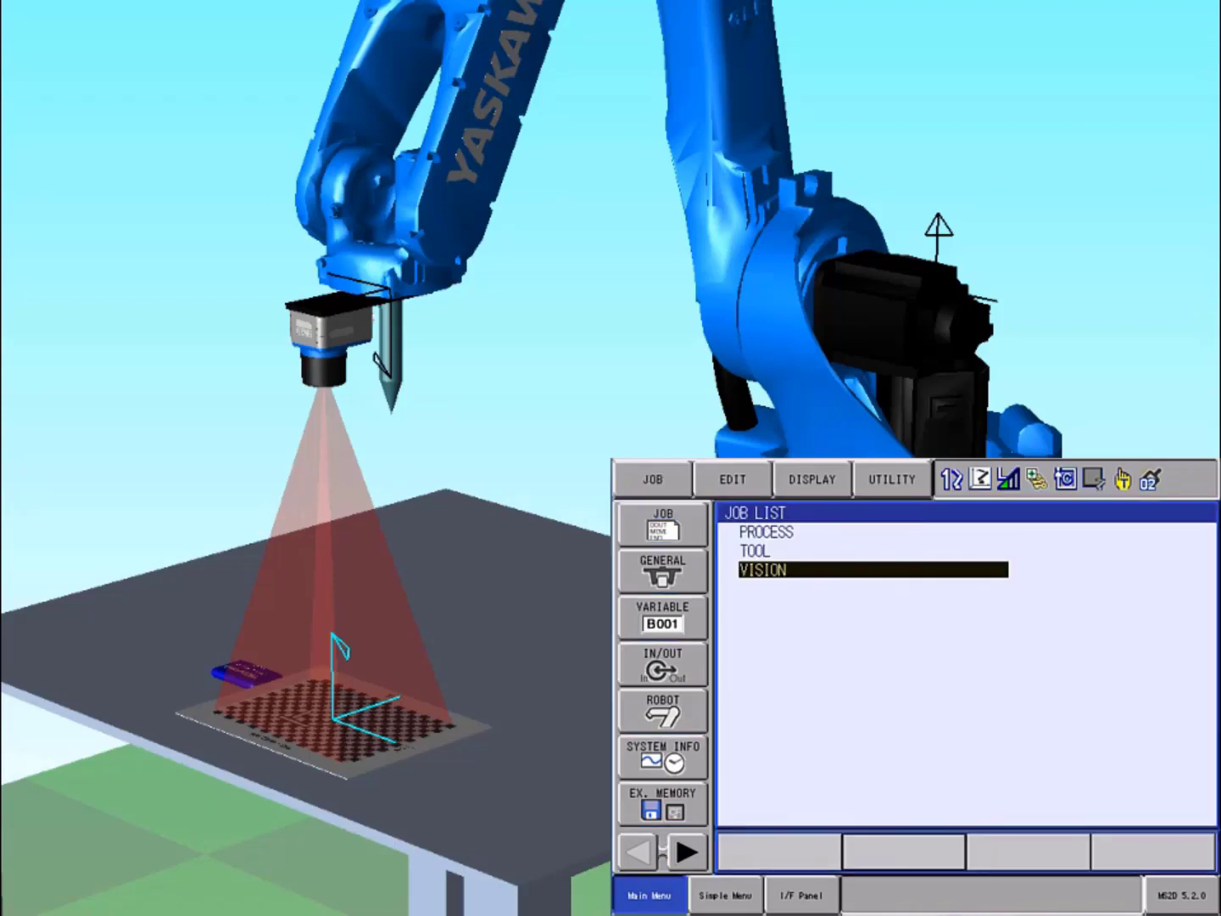
key("Up")
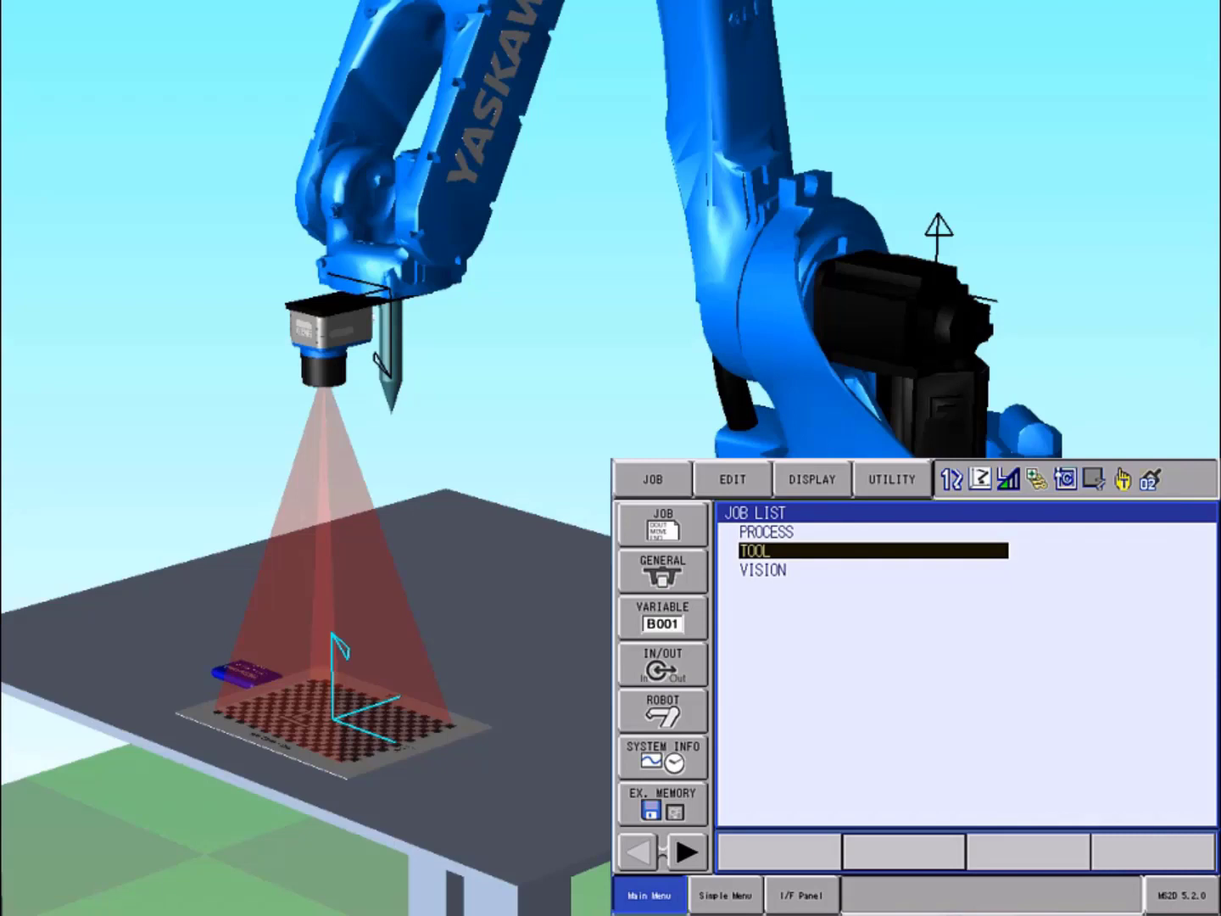
key("Return")
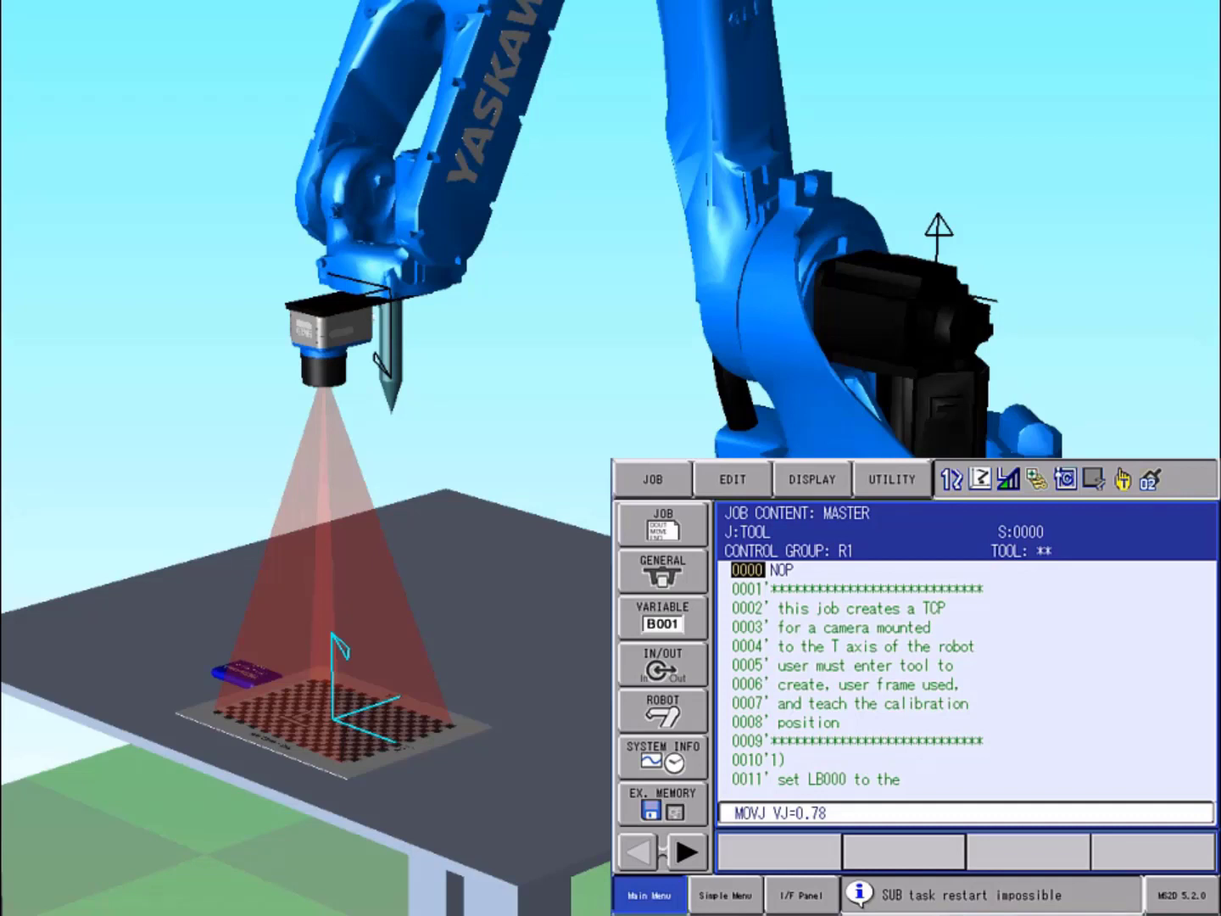
key("Down")
key("Down")
key("Down")
key("Down")
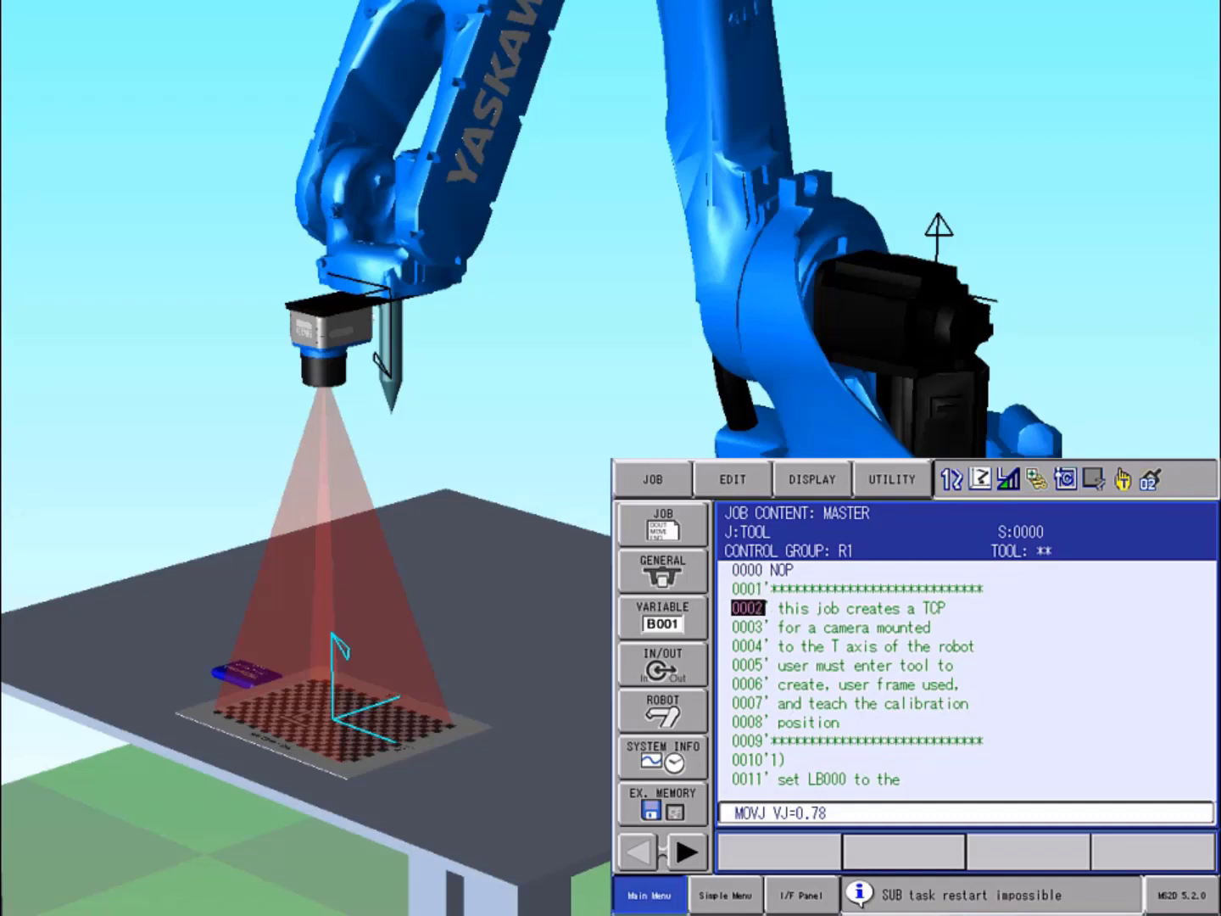
key("Down")
key("Down")
key("Down")
key("Down")
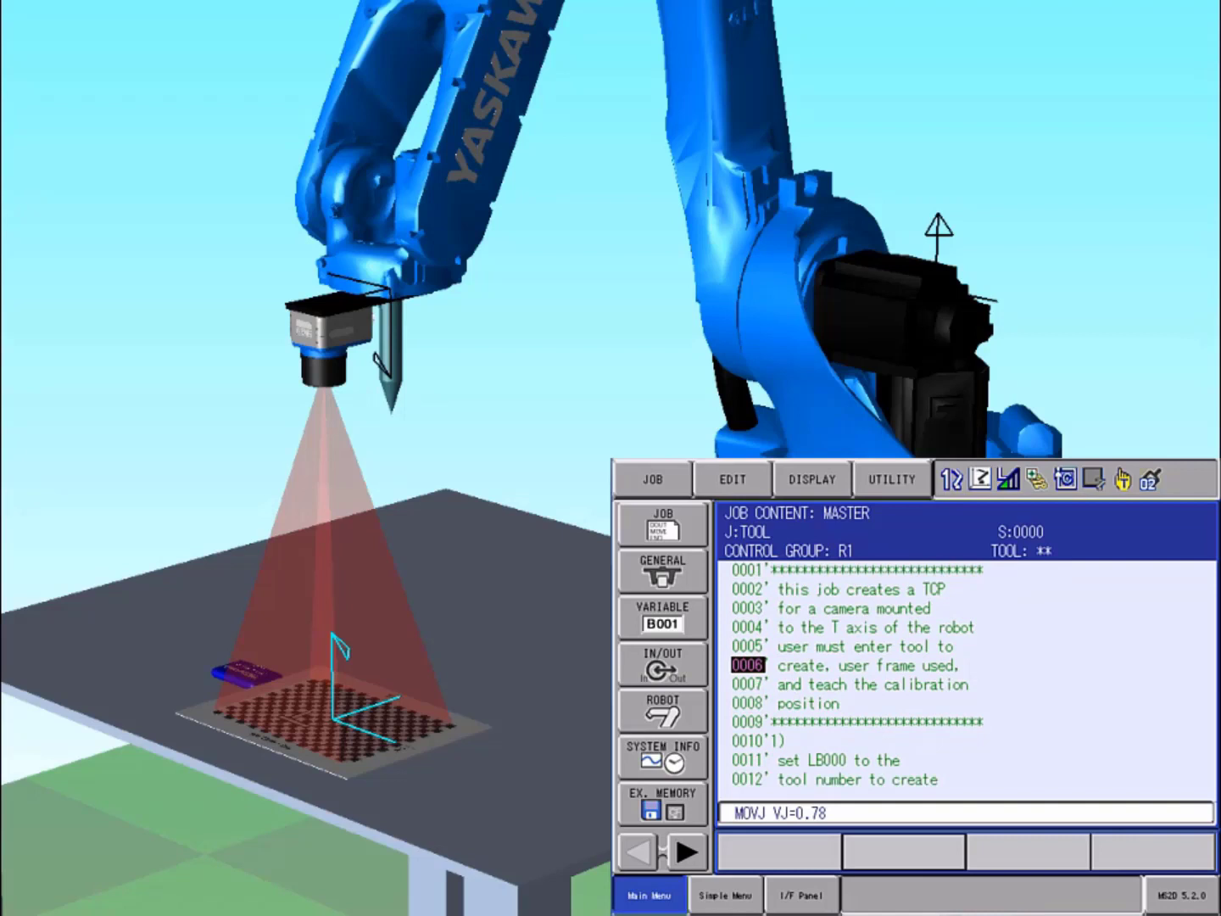
key("Down")
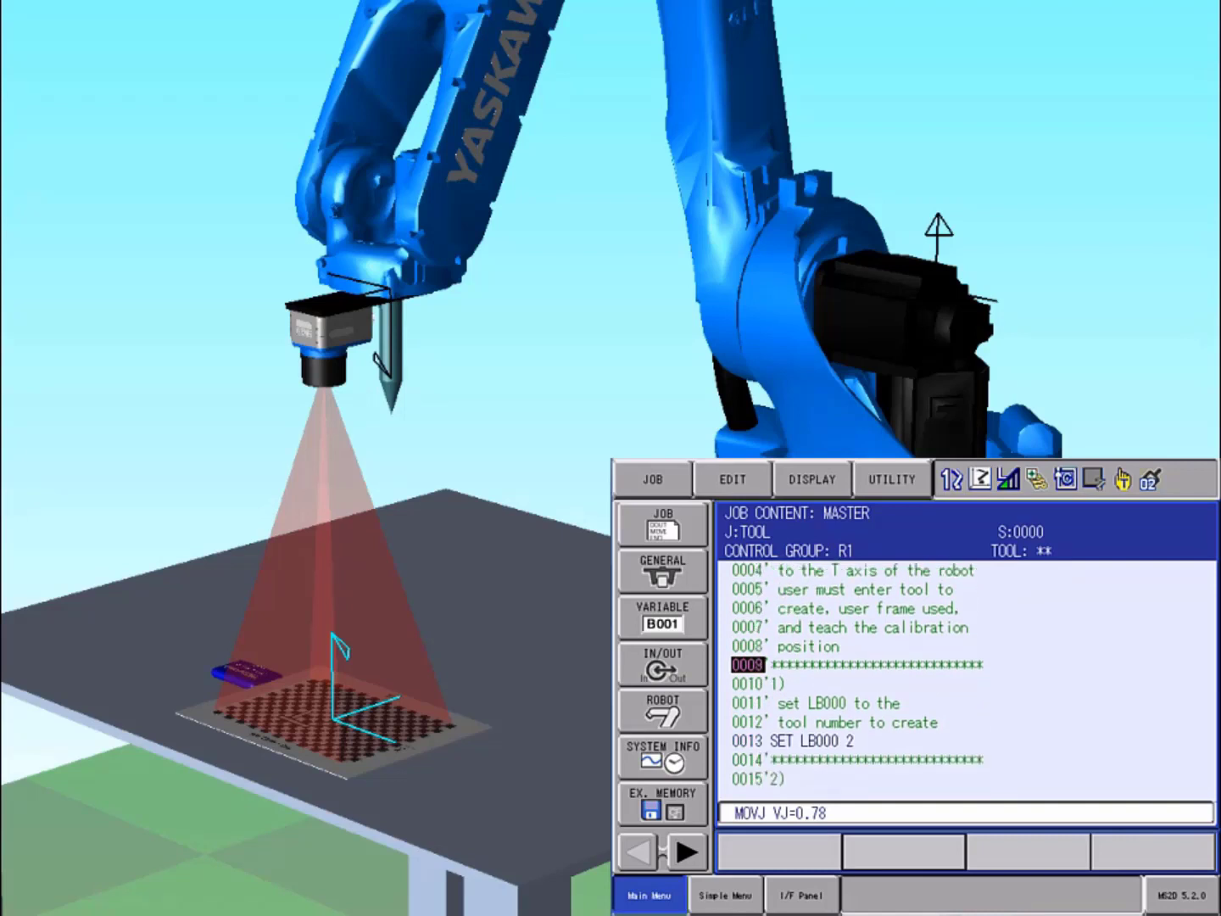
key("Down")
key("Down")
key("Down")
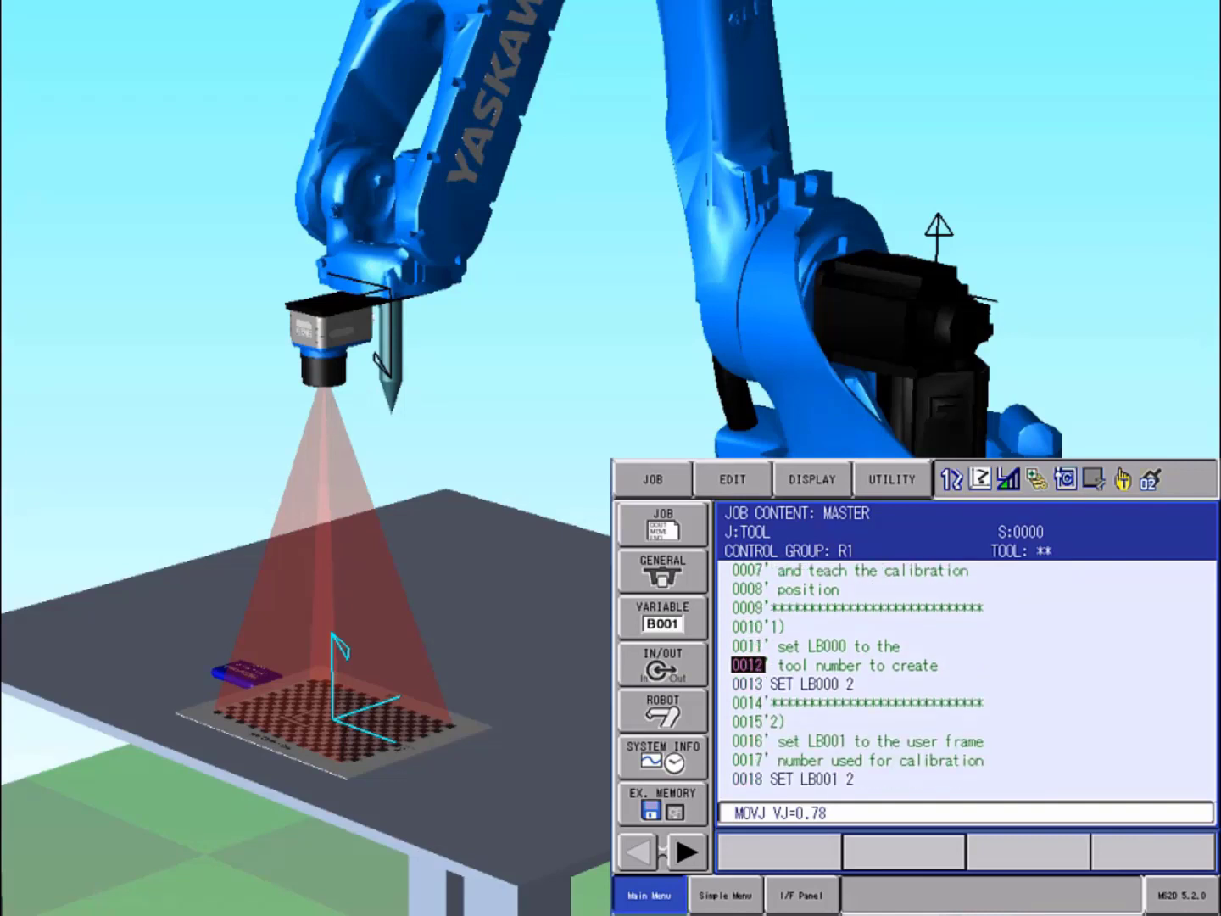
key("Down")
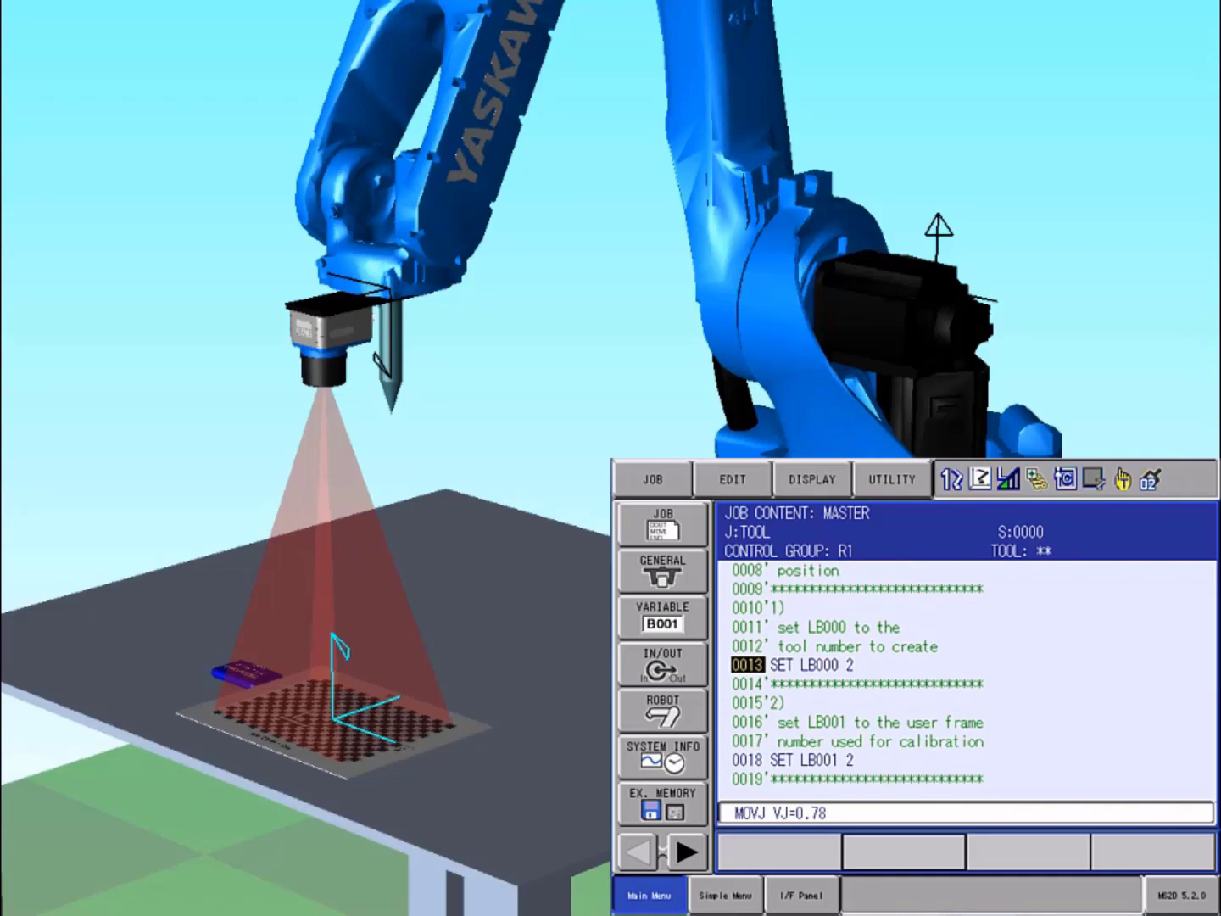
key("Right")
key("Return")
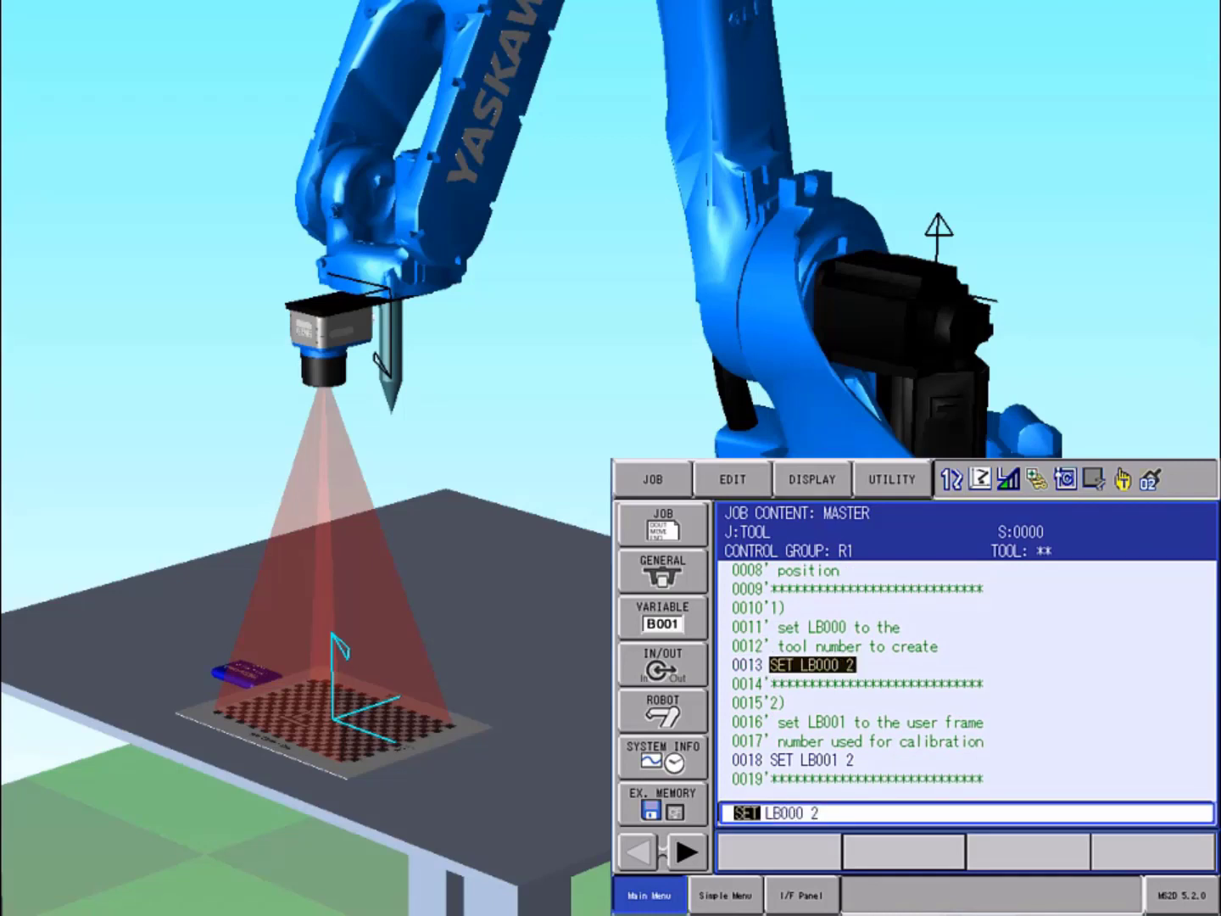
key("Right")
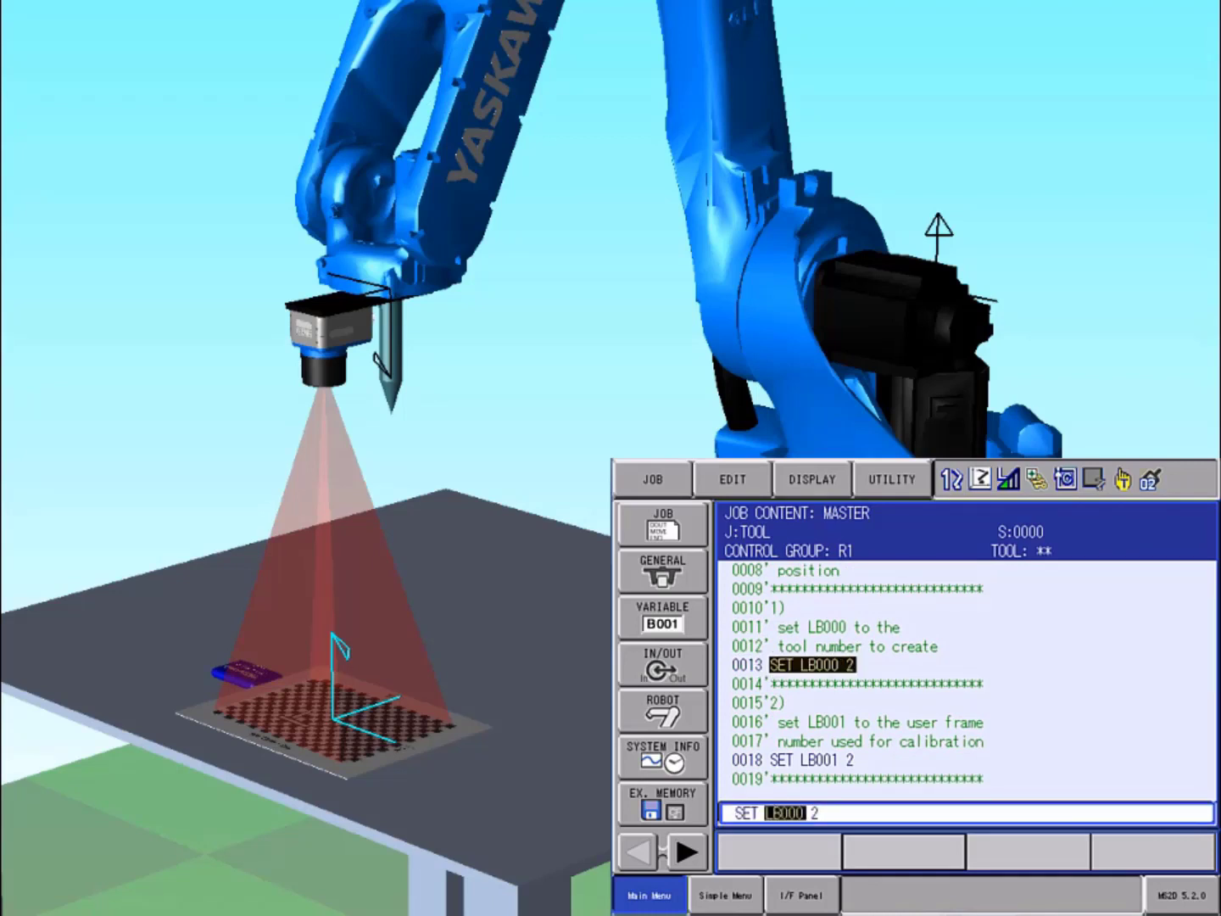
key("Right")
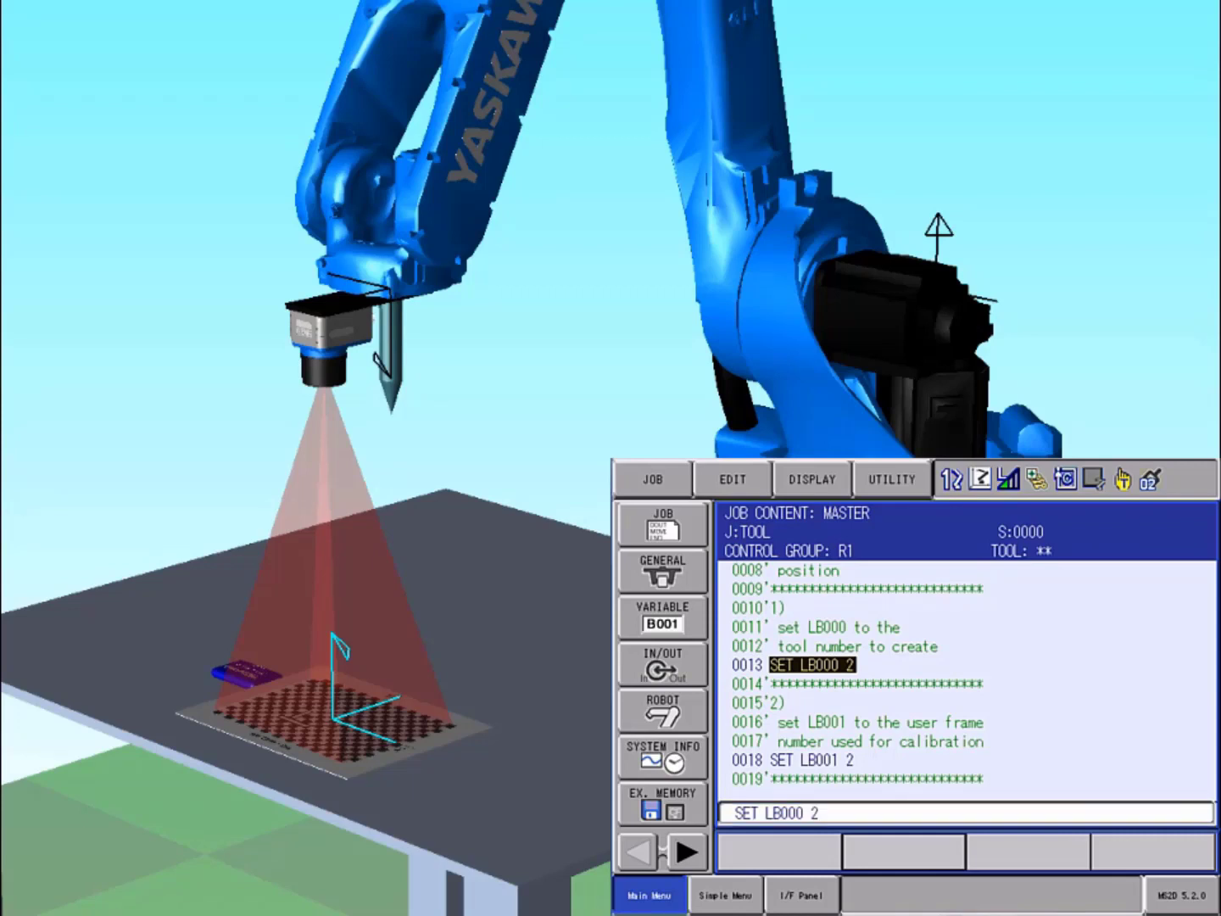
key("Down")
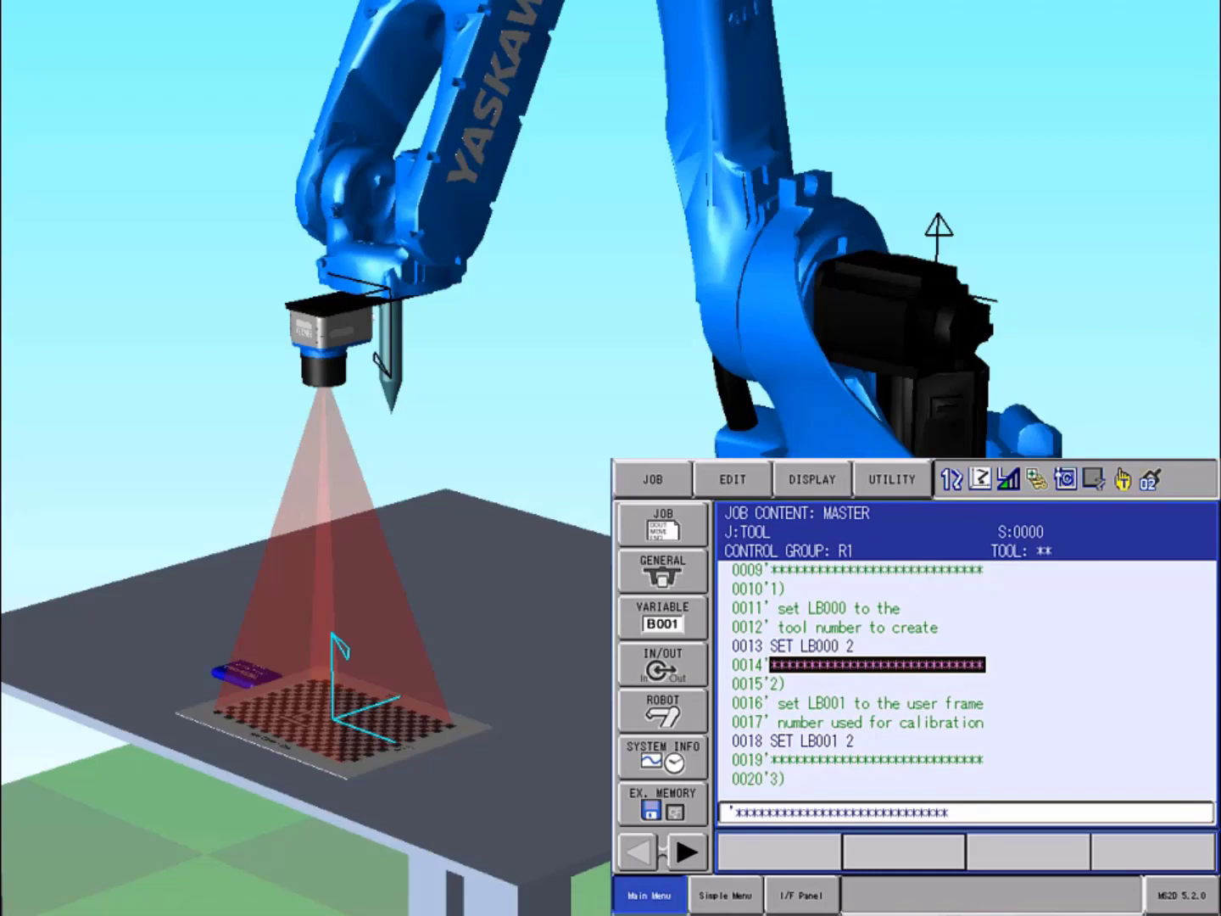
key("Down")
key("Down")
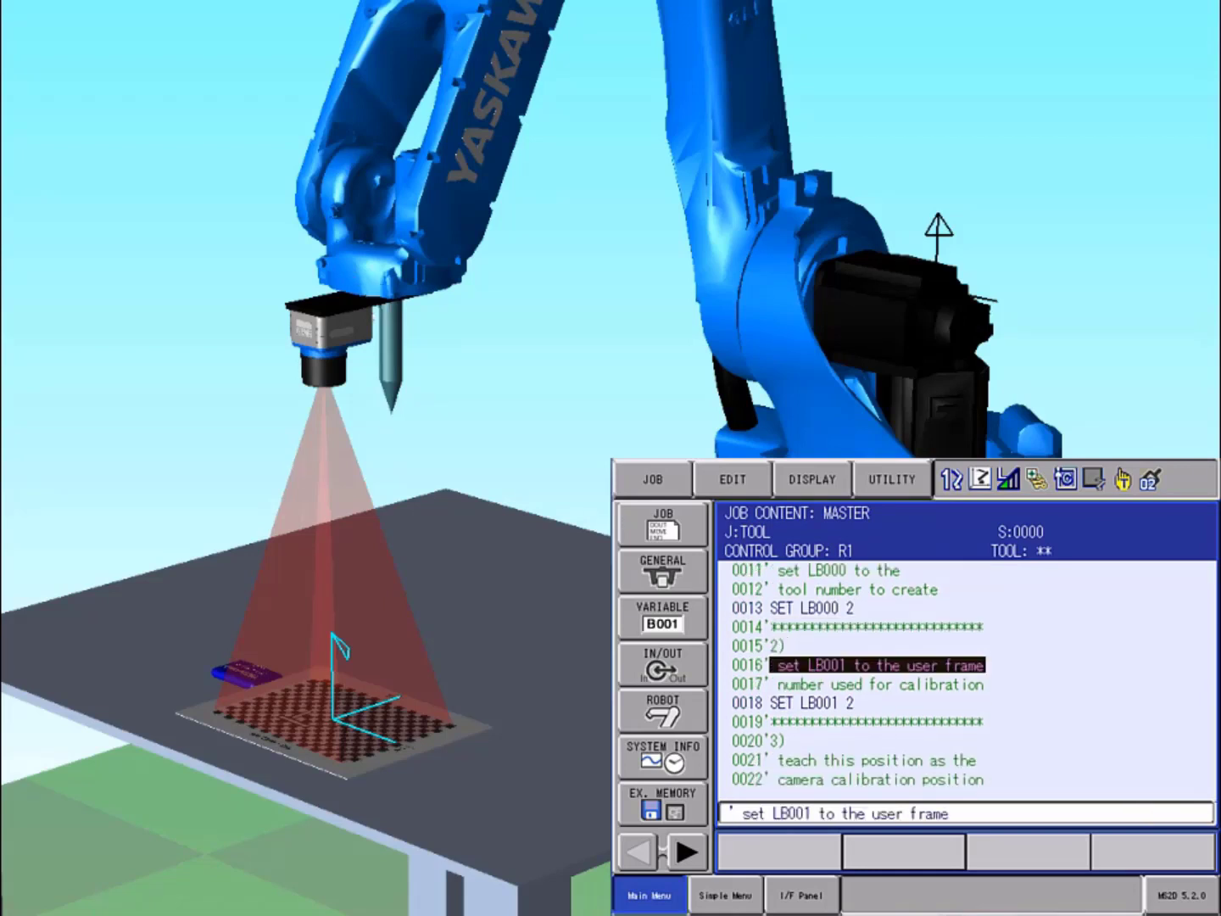
key("Down")
key("Down")
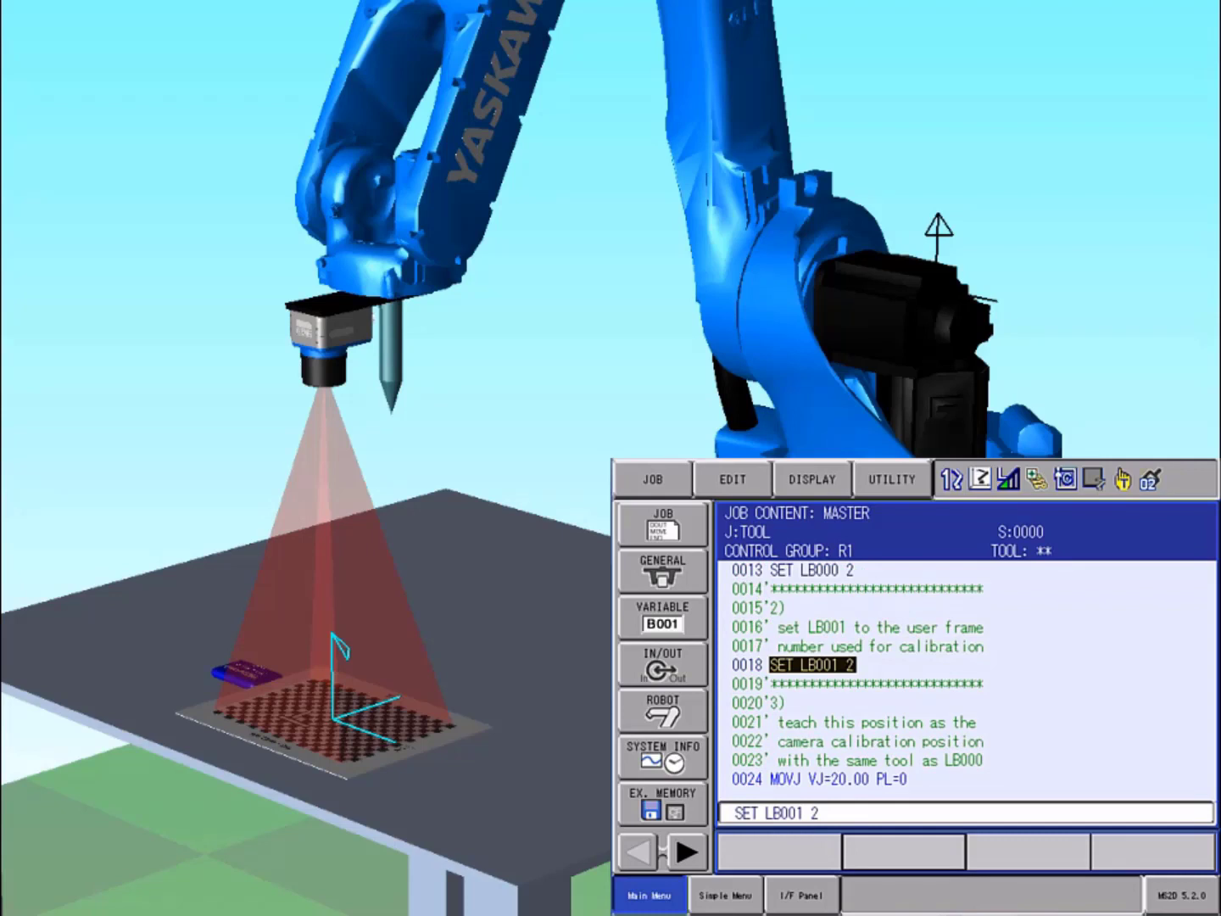
key("space")
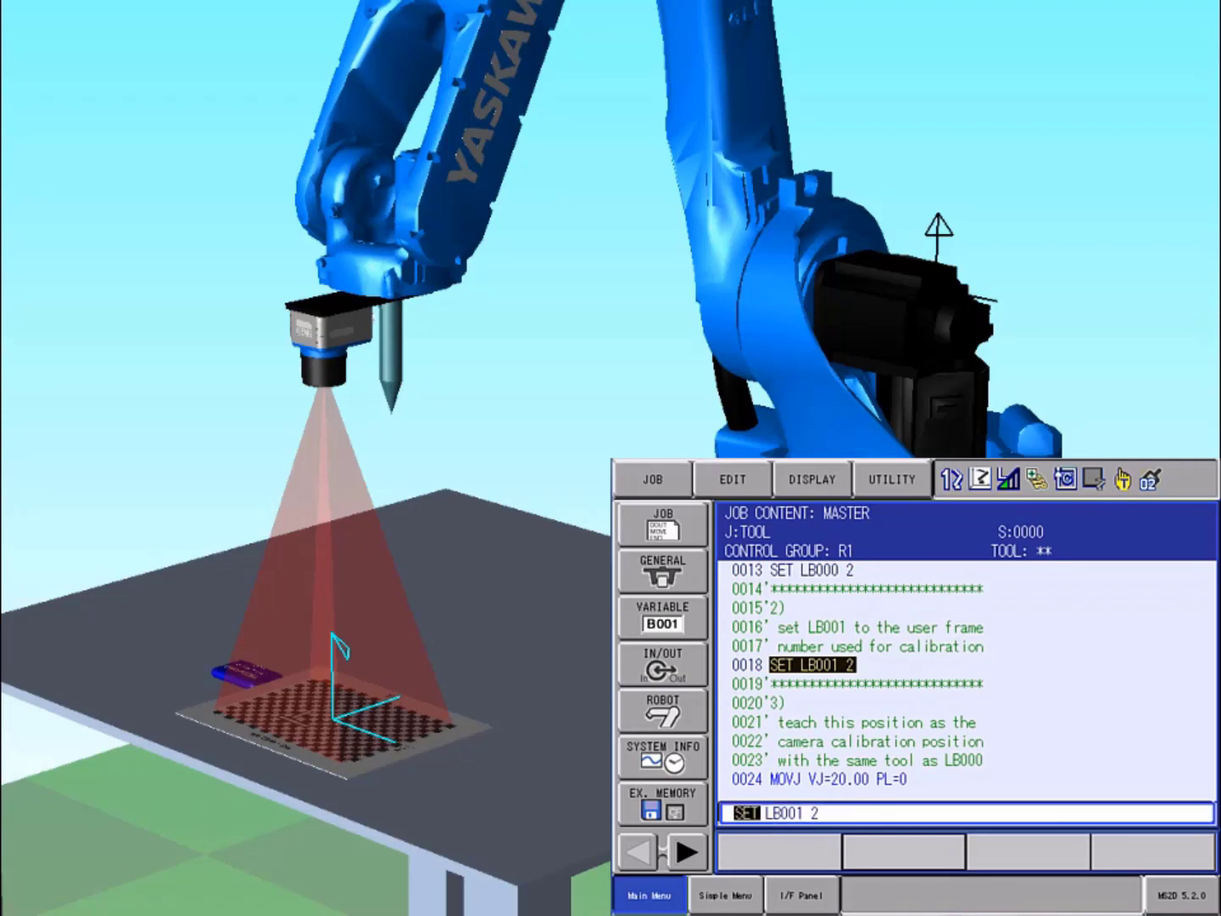
key("Right")
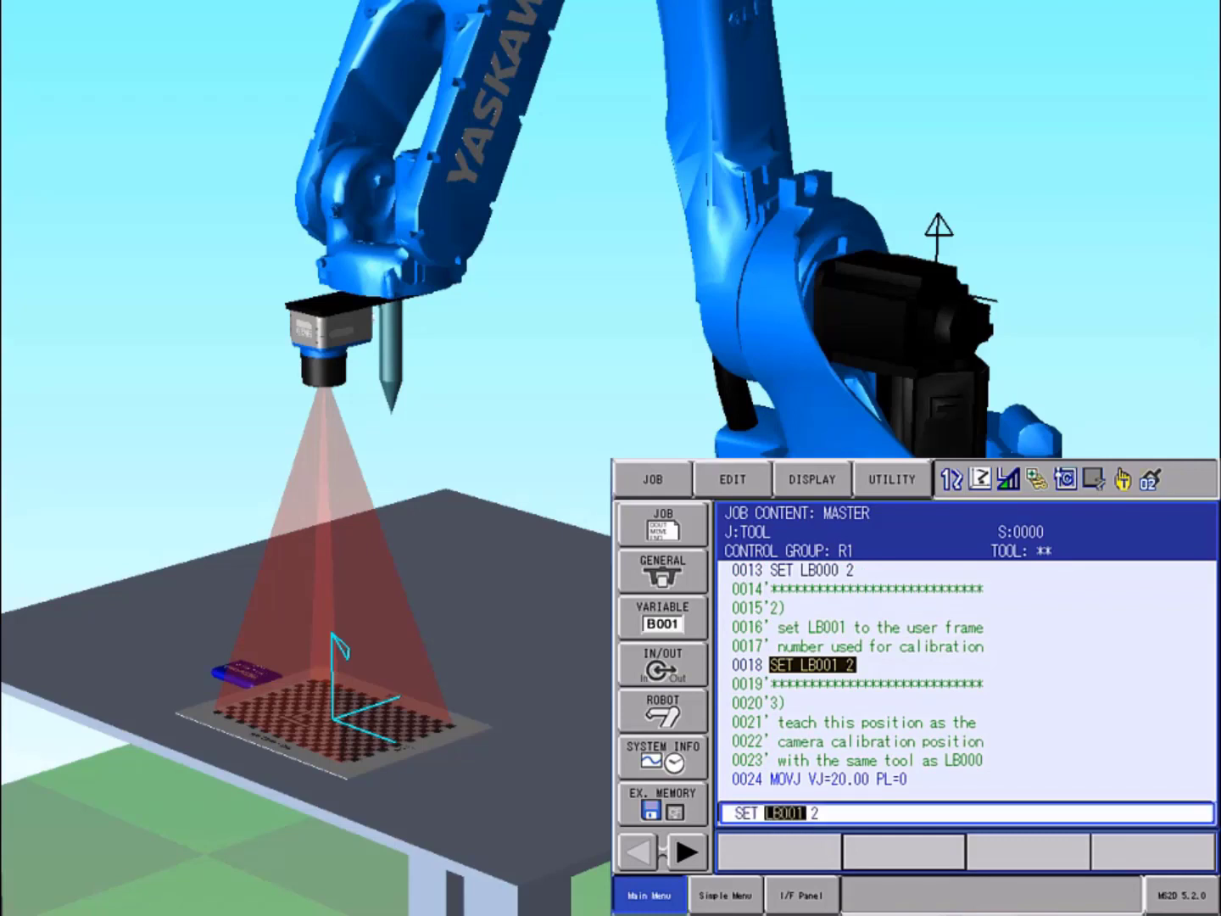
key("Right")
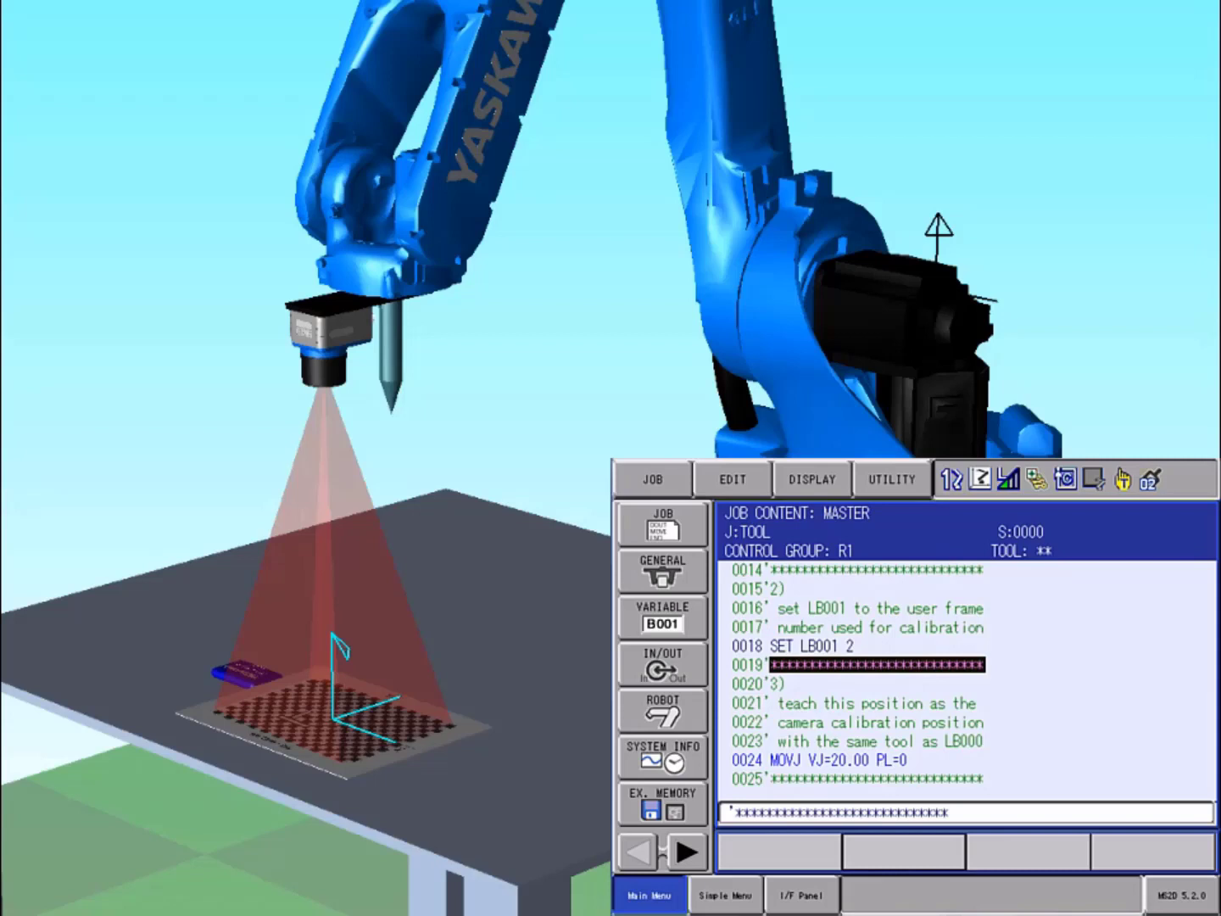
key("Down")
key("Down")
key("Down")
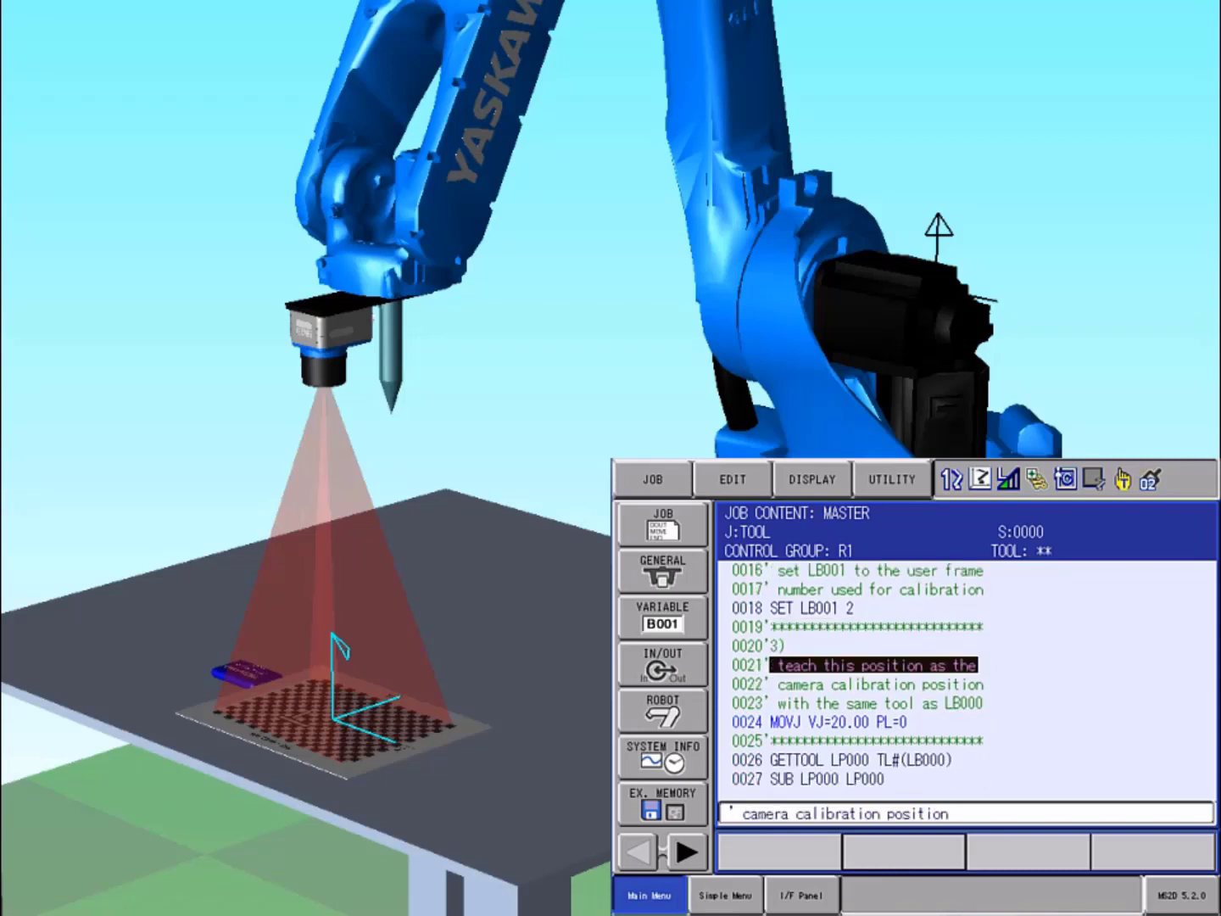
key("Down")
key("Down")
key("Down")
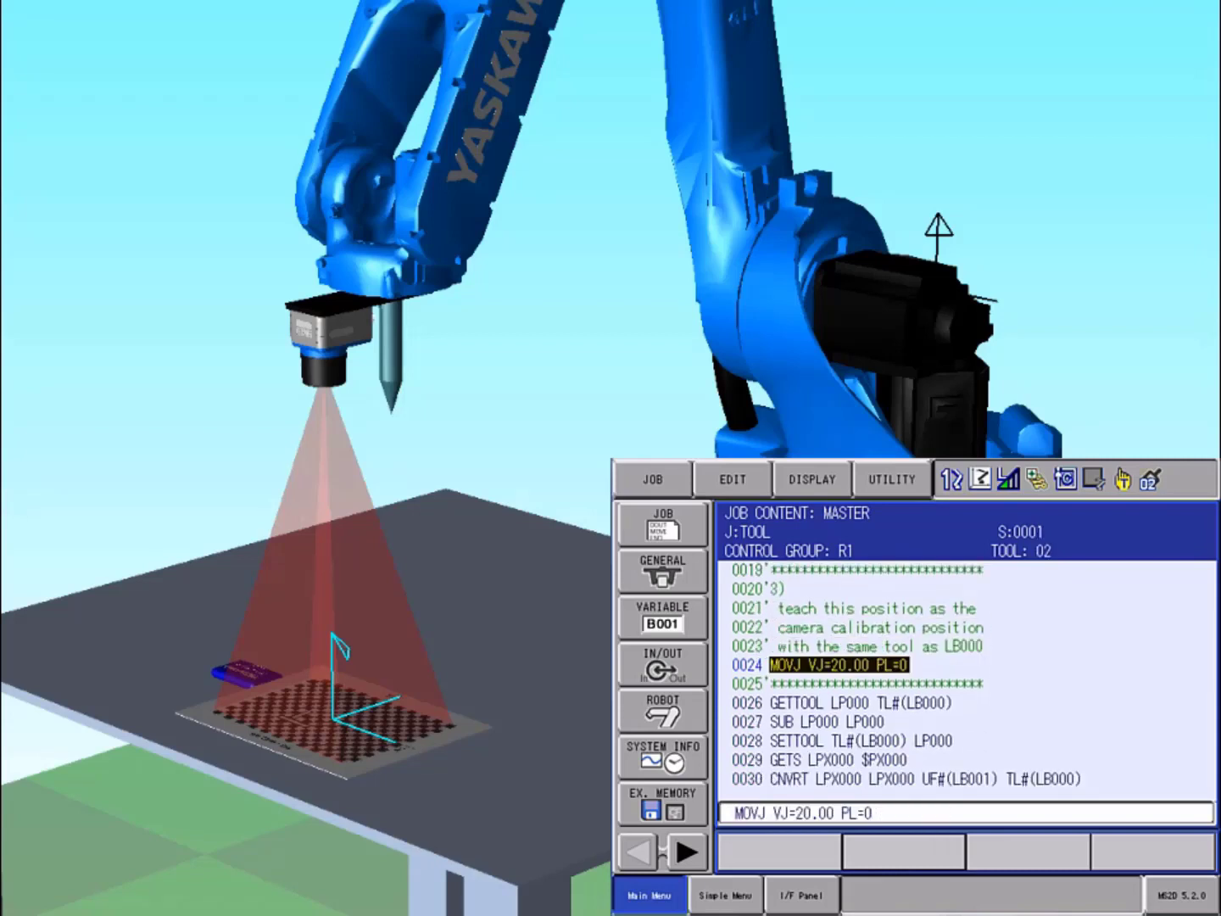
key("Left")
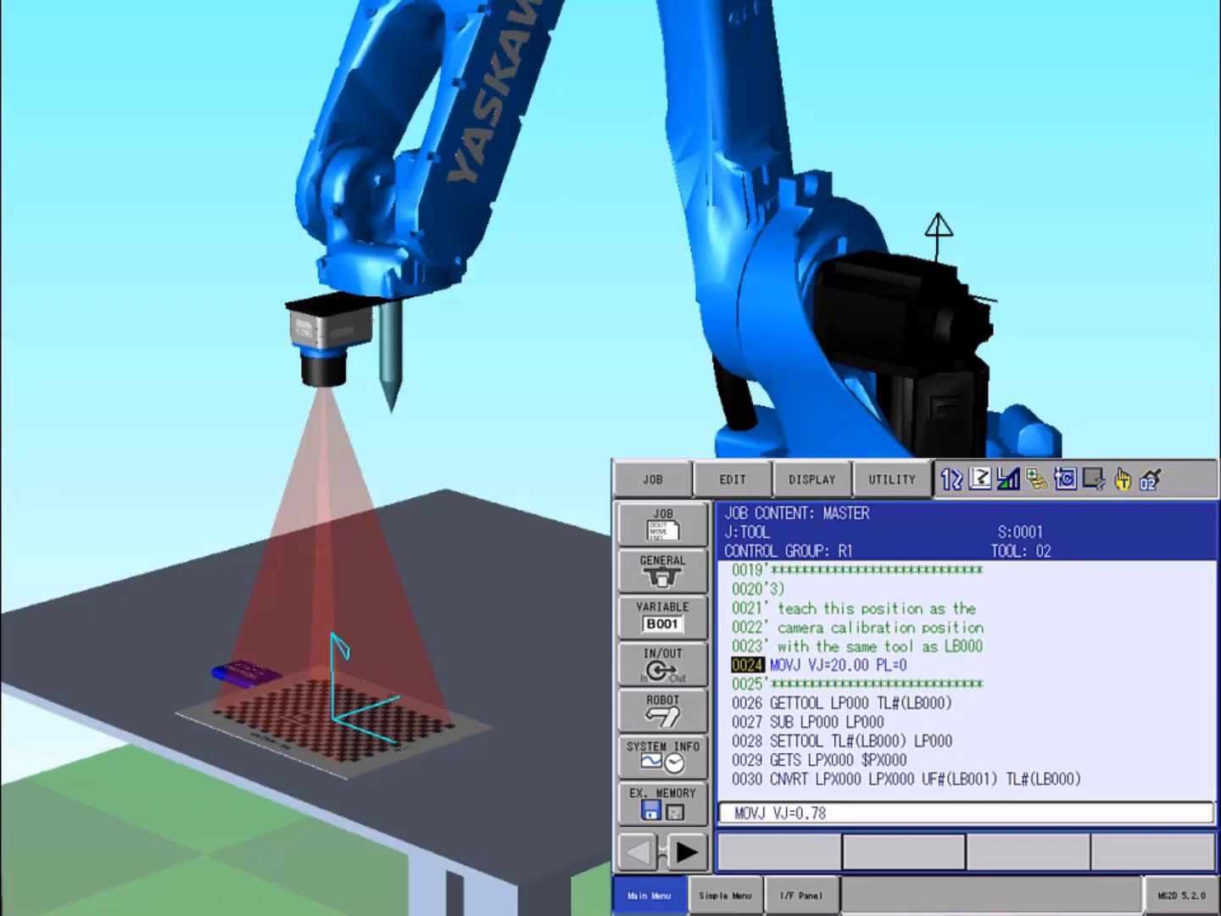
key("Down")
key("Down")
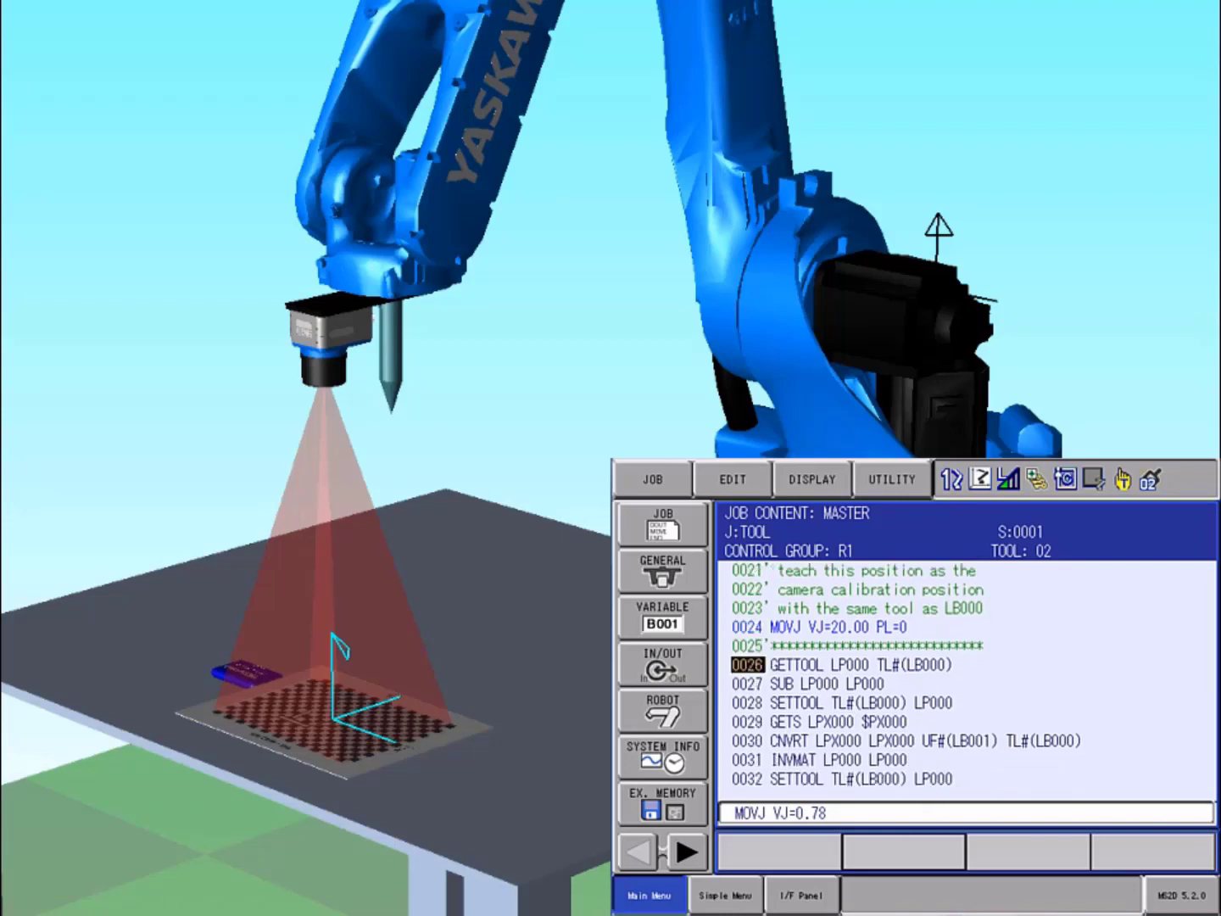
key("Down")
key("Down")
key("Down")
key("Down")
key("Down")
key("Down")
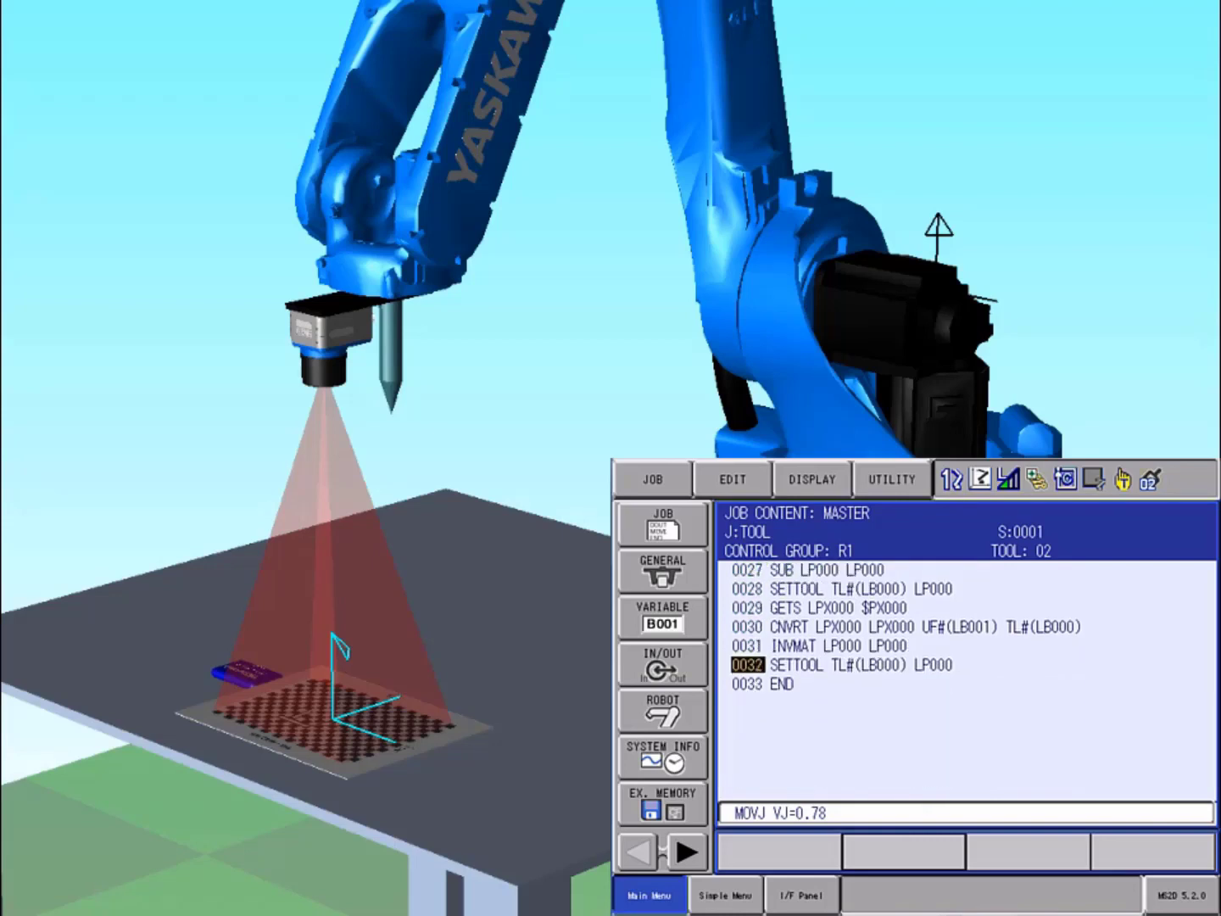
key("Down")
key("Down")
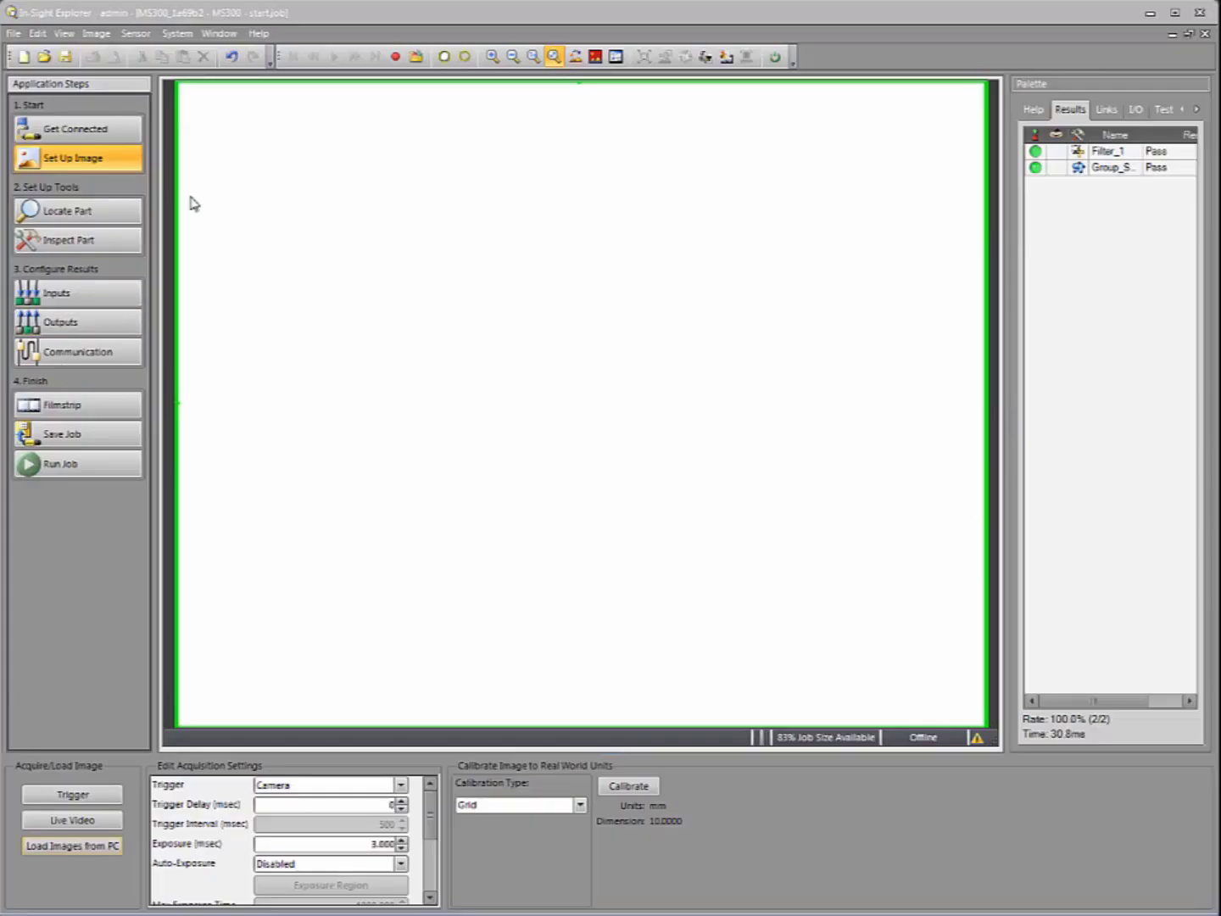
- Acquire an image and train a PatMax Pattern locator on the card's YASKAWA logo
left_click(443, 57)
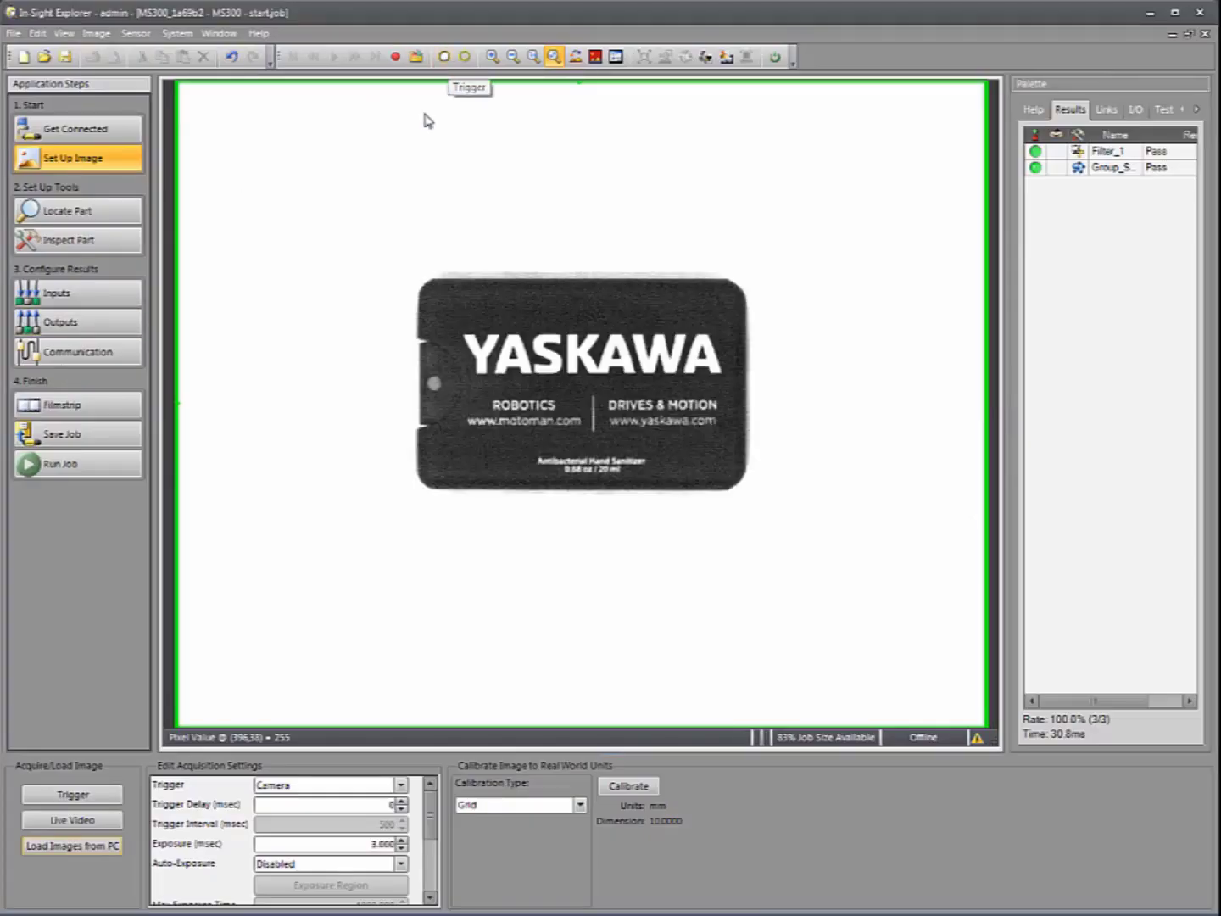
left_click(81, 214)
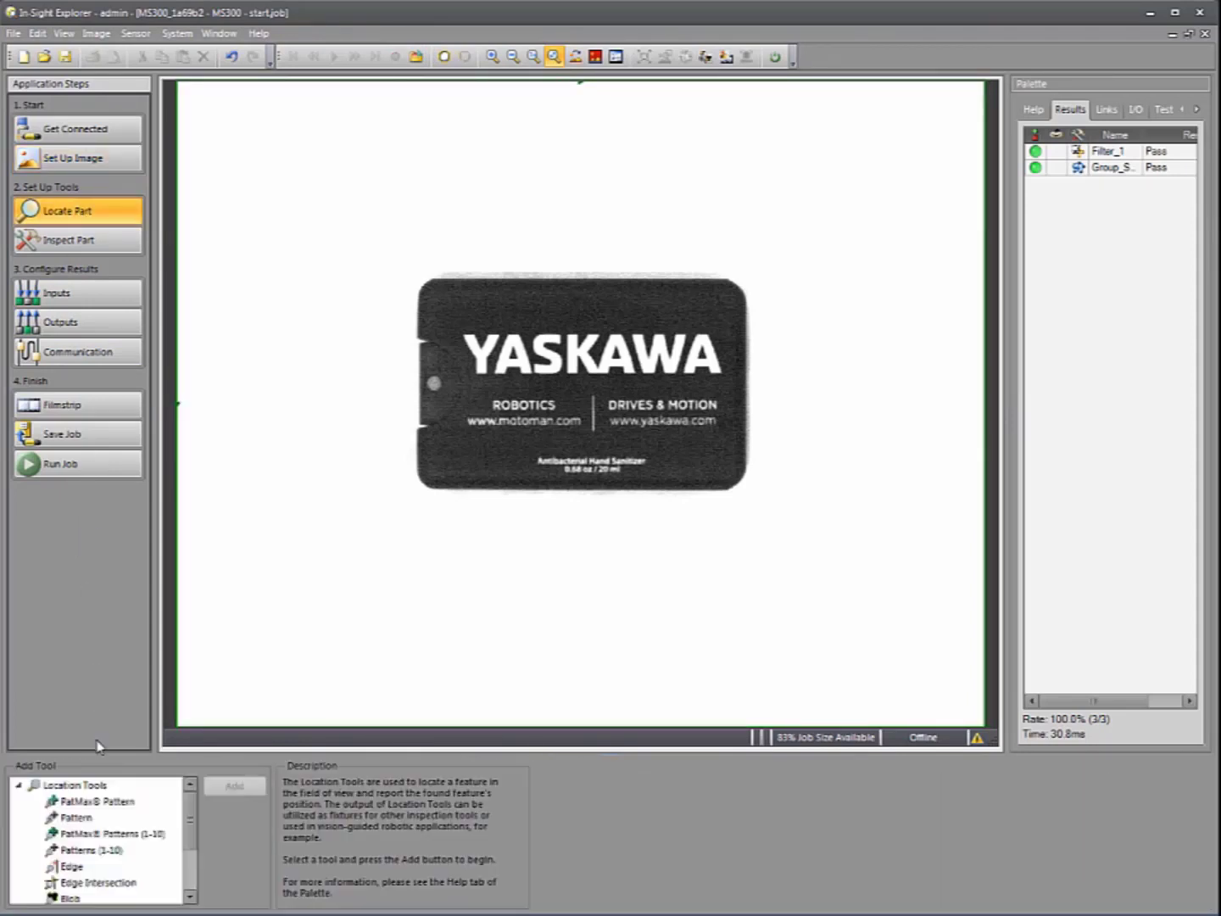
left_click(96, 802)
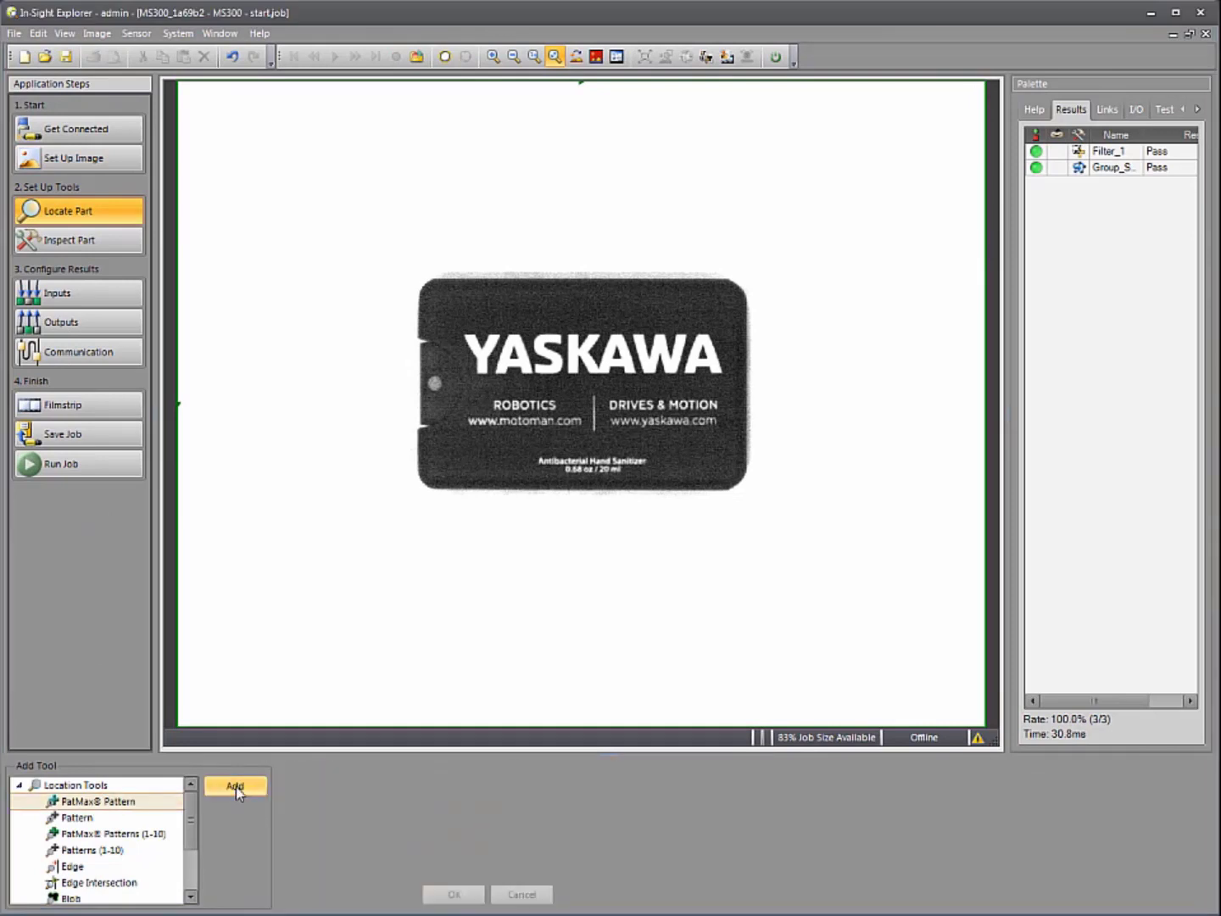
left_click(235, 787)
left_click_drag(269, 182, 727, 378)
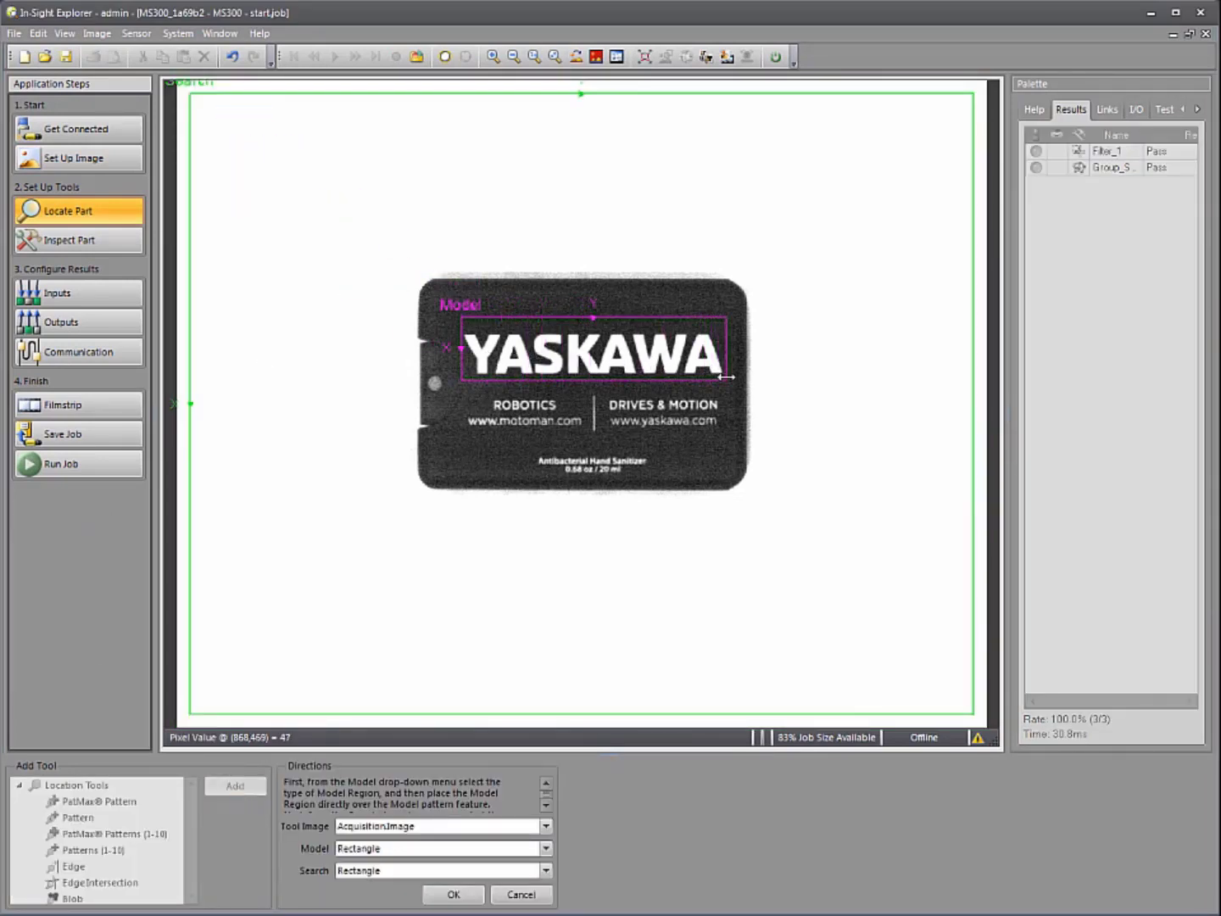
left_click(653, 359)
left_click(652, 360)
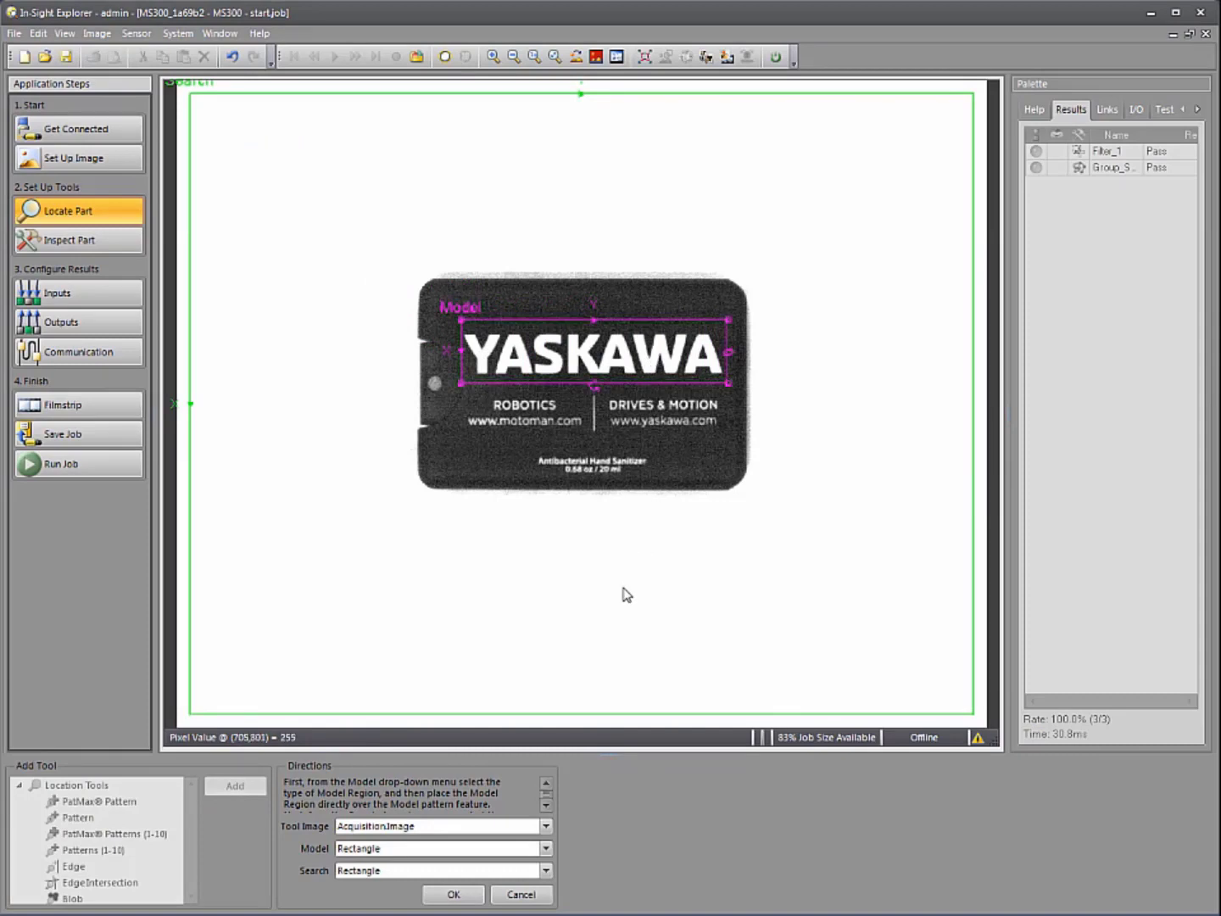
left_click(455, 894)
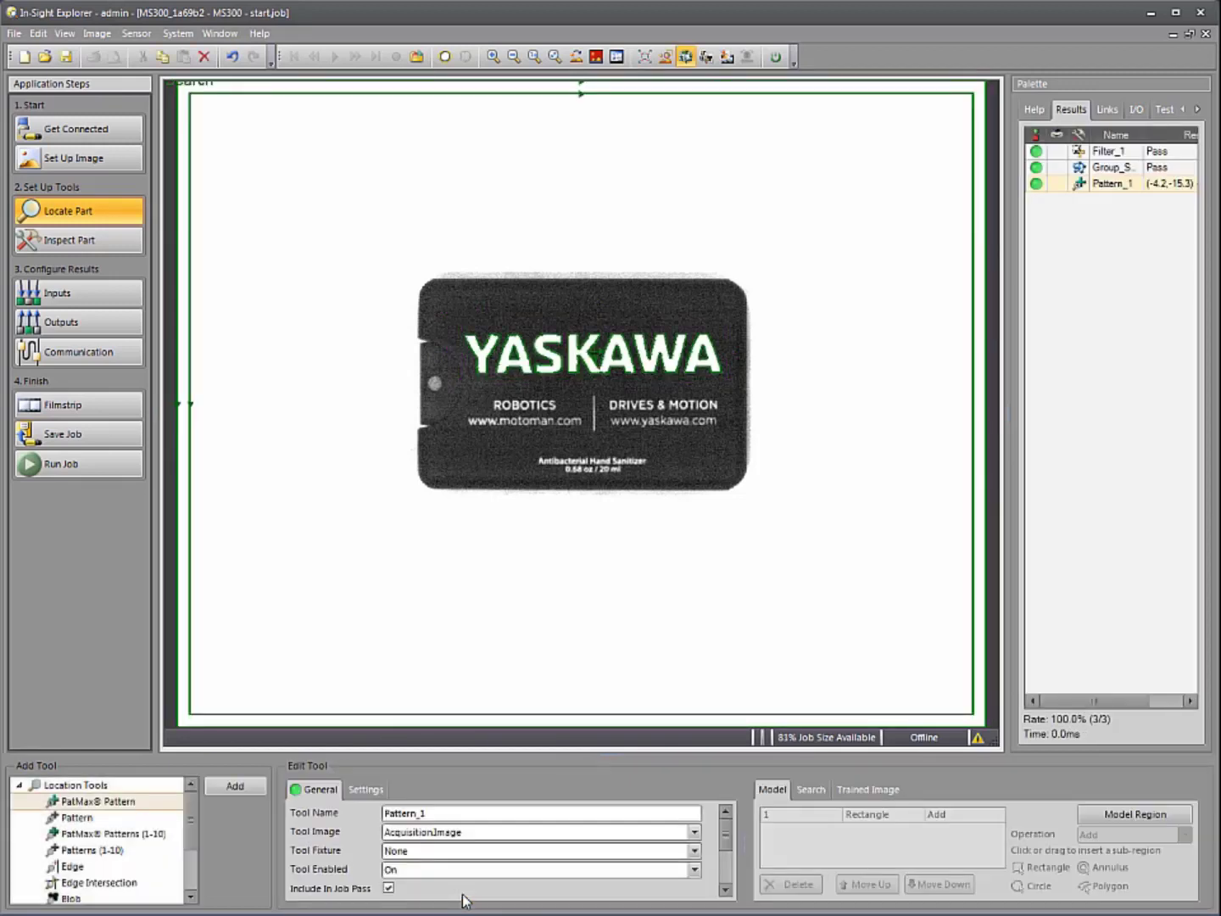
- Rename the pattern tool to YaskawaPattern
left_click(442, 813)
left_click_drag(443, 813, 286, 805)
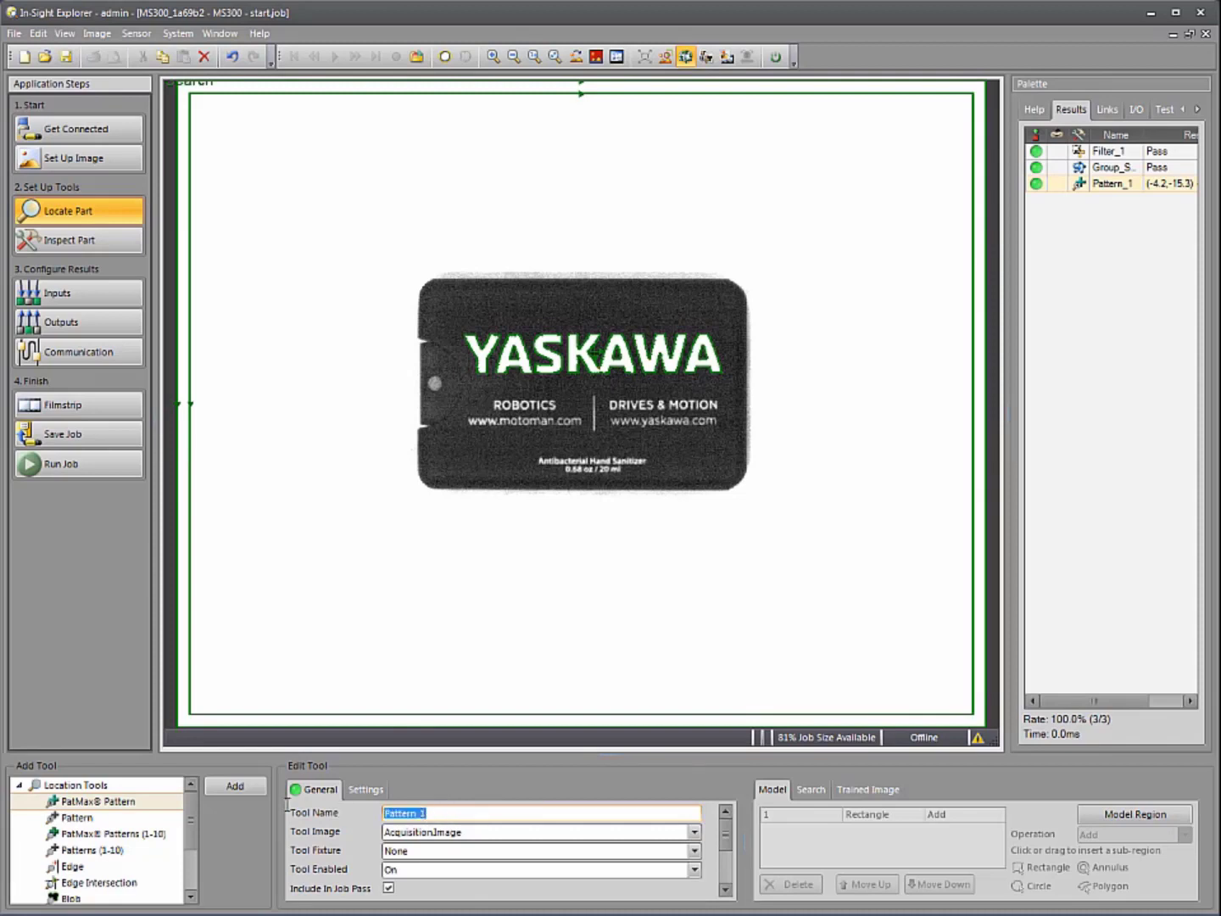
type("YaskawaPattern")
key("Tab")
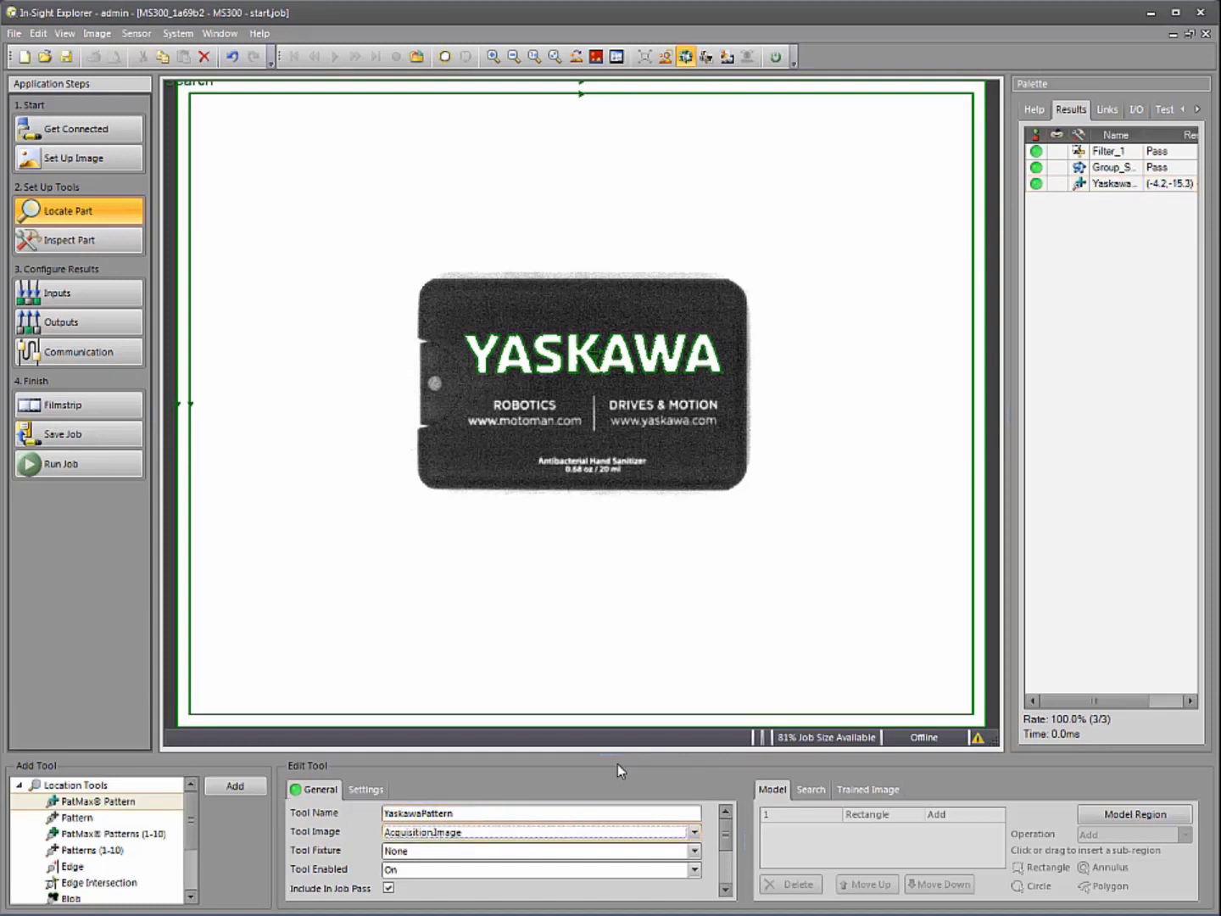
- Set accept threshold 65 and rotation tolerance 90, then trigger three test images
left_click(373, 787)
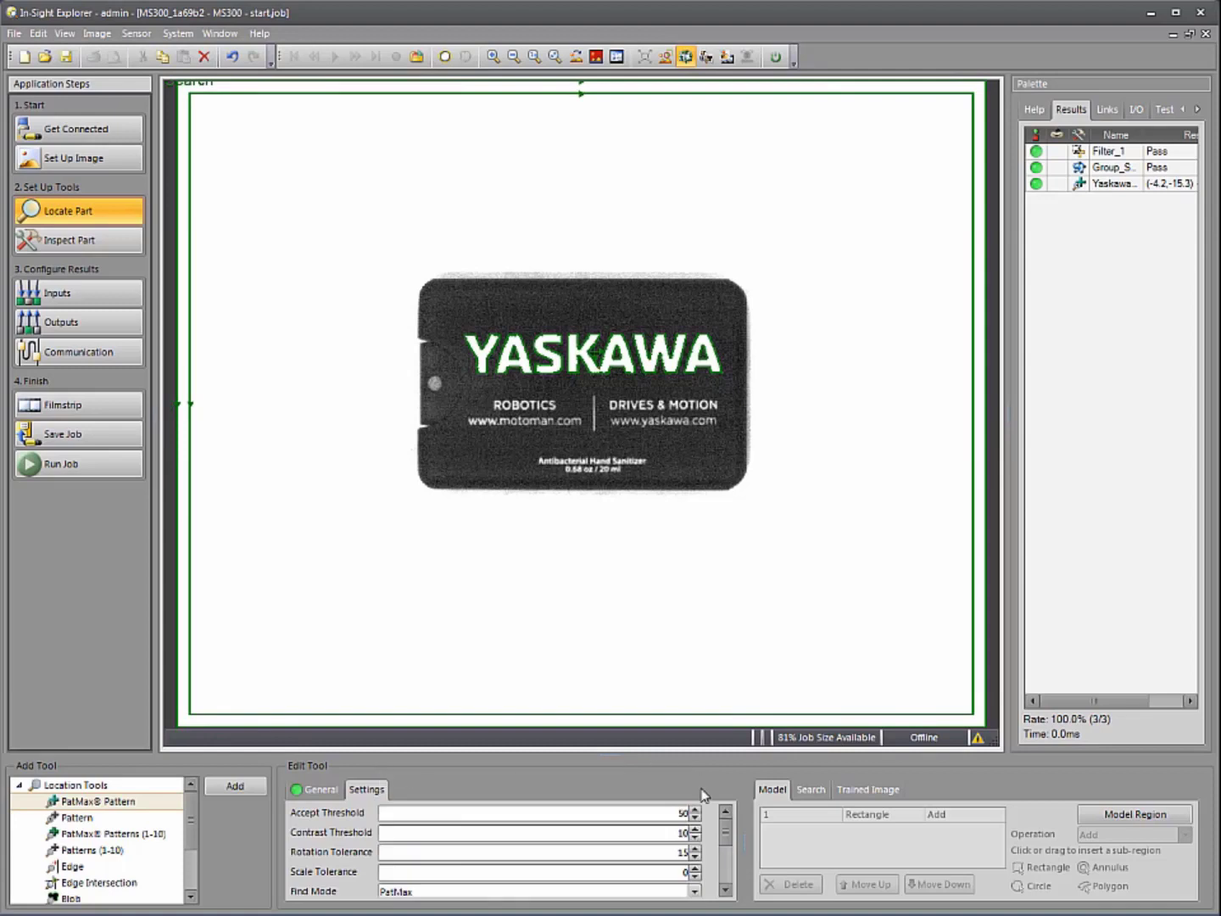
double_click(683, 813)
type("65")
double_click(684, 851)
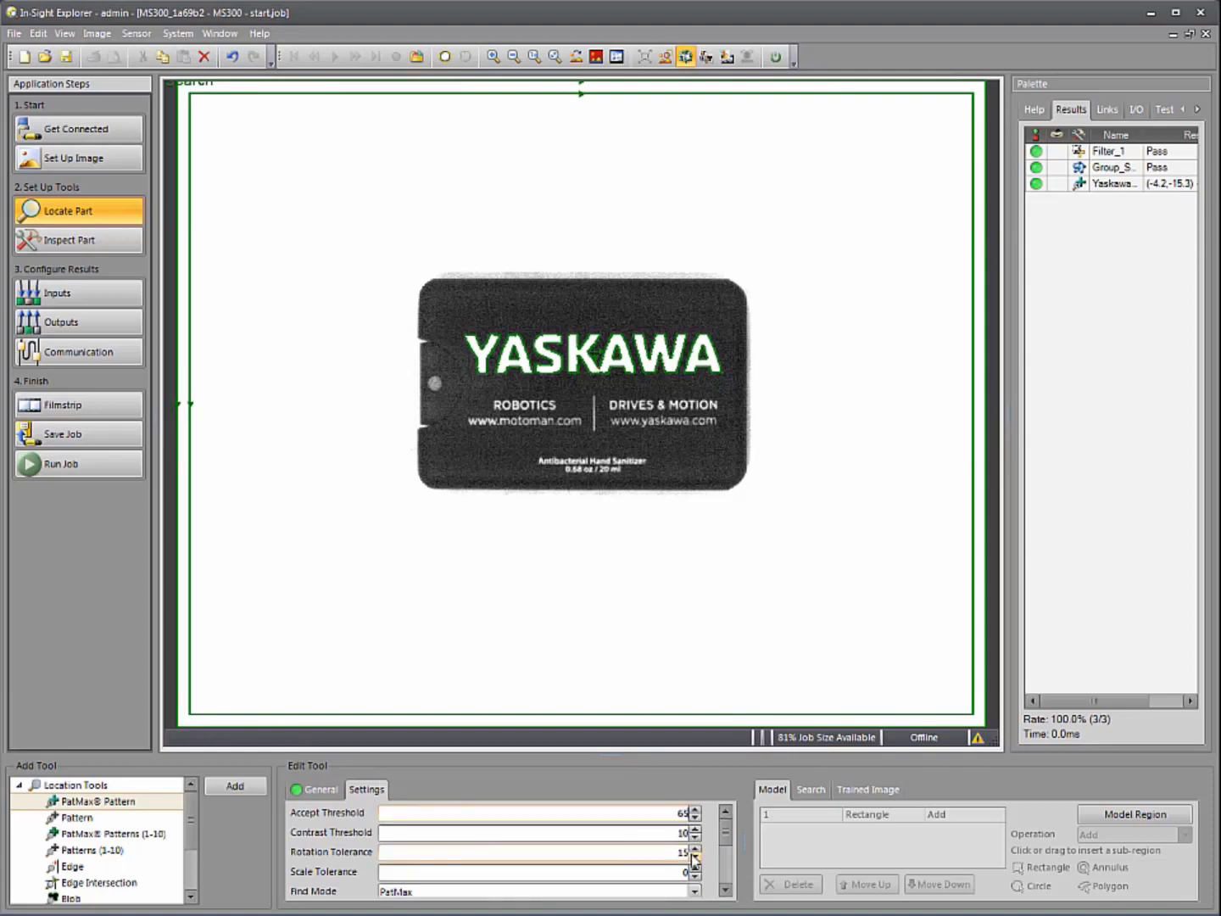
type("90")
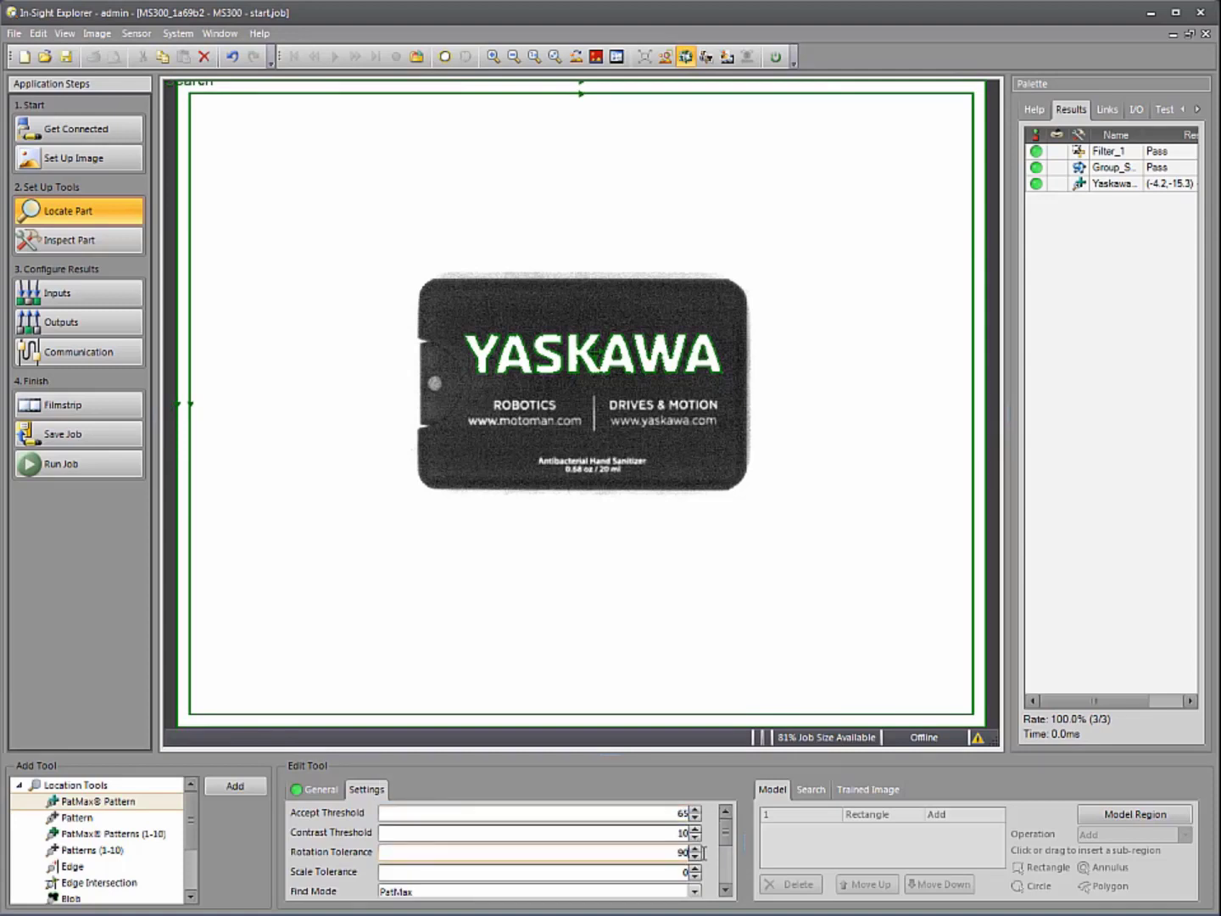
key("Tab")
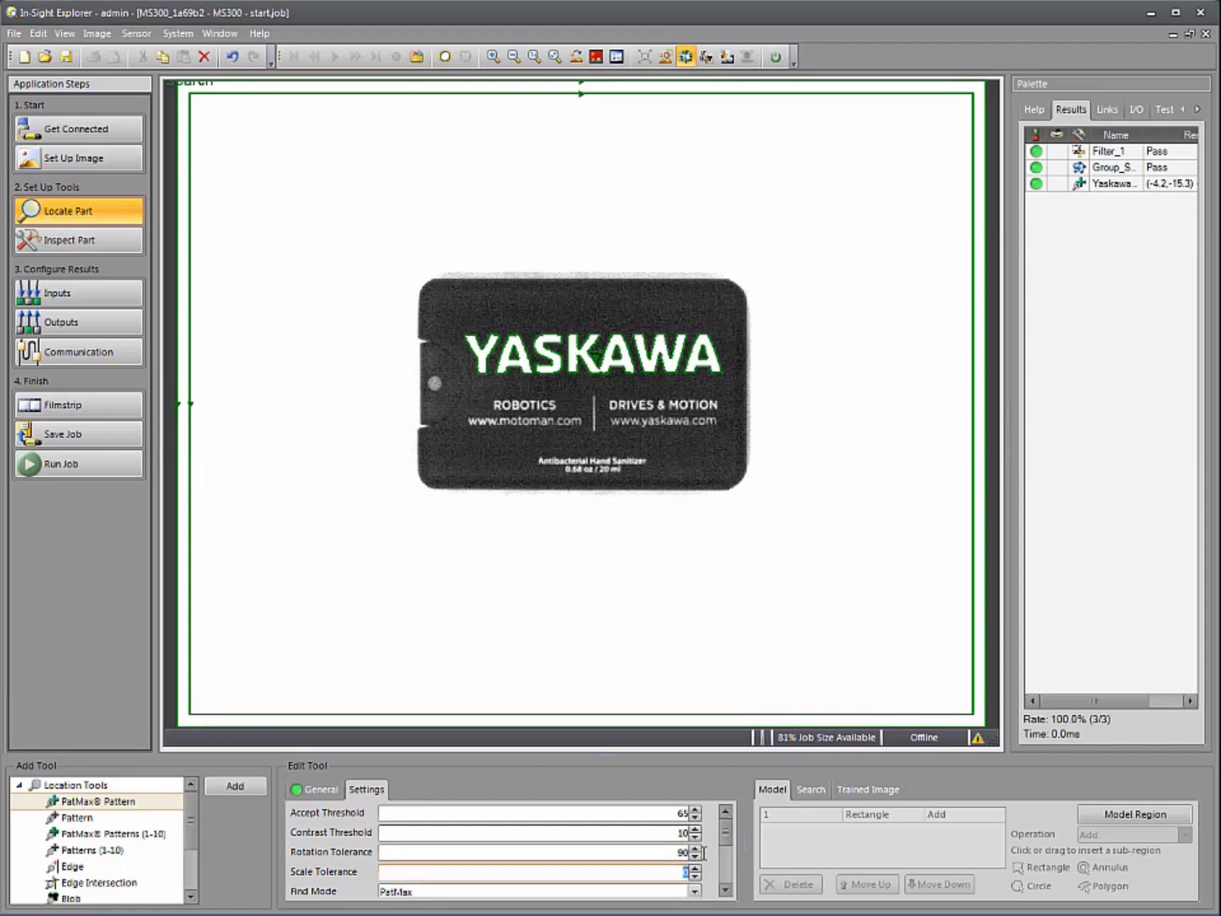
left_click(446, 59)
left_click(447, 58)
left_click(446, 59)
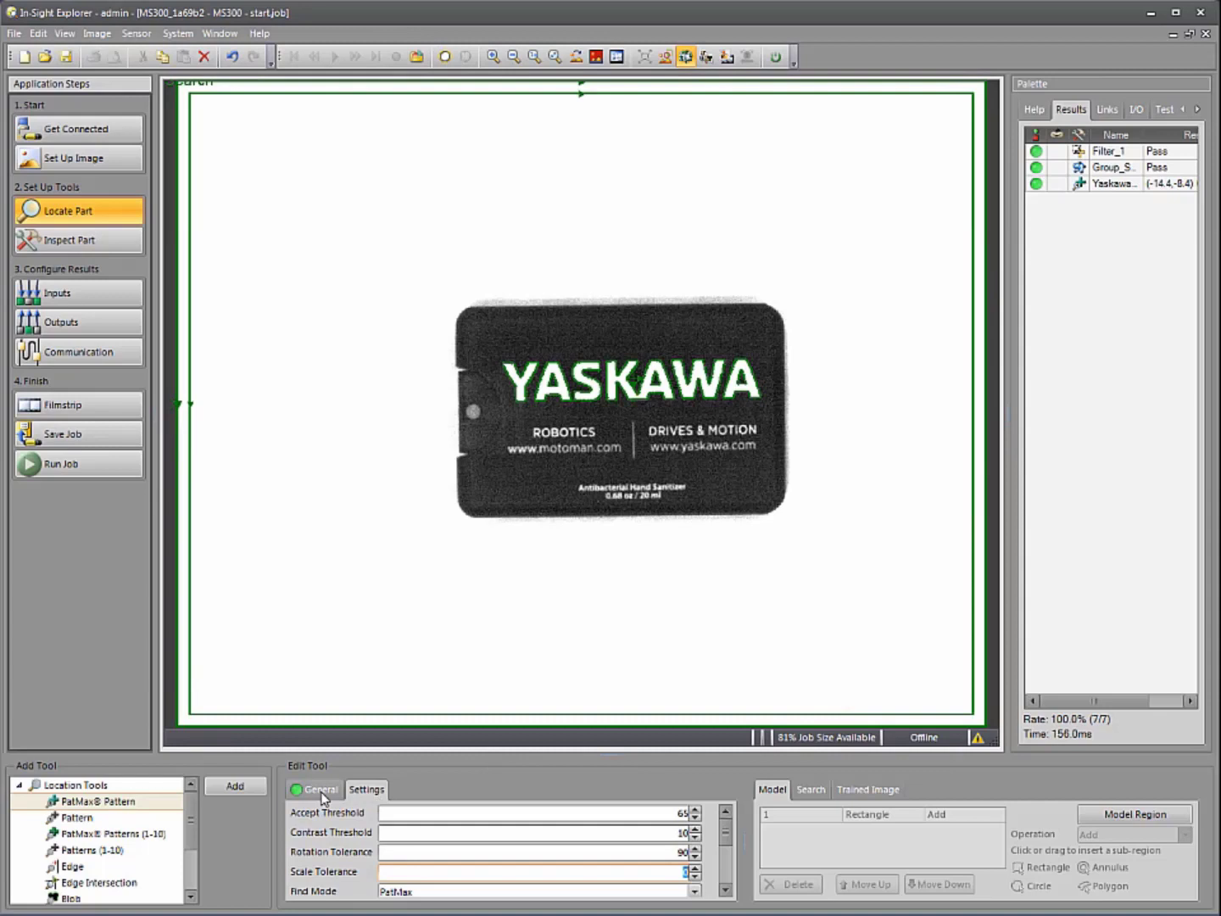
- Save the vision job and switch the camera online
left_click_drag(726, 832, 727, 885)
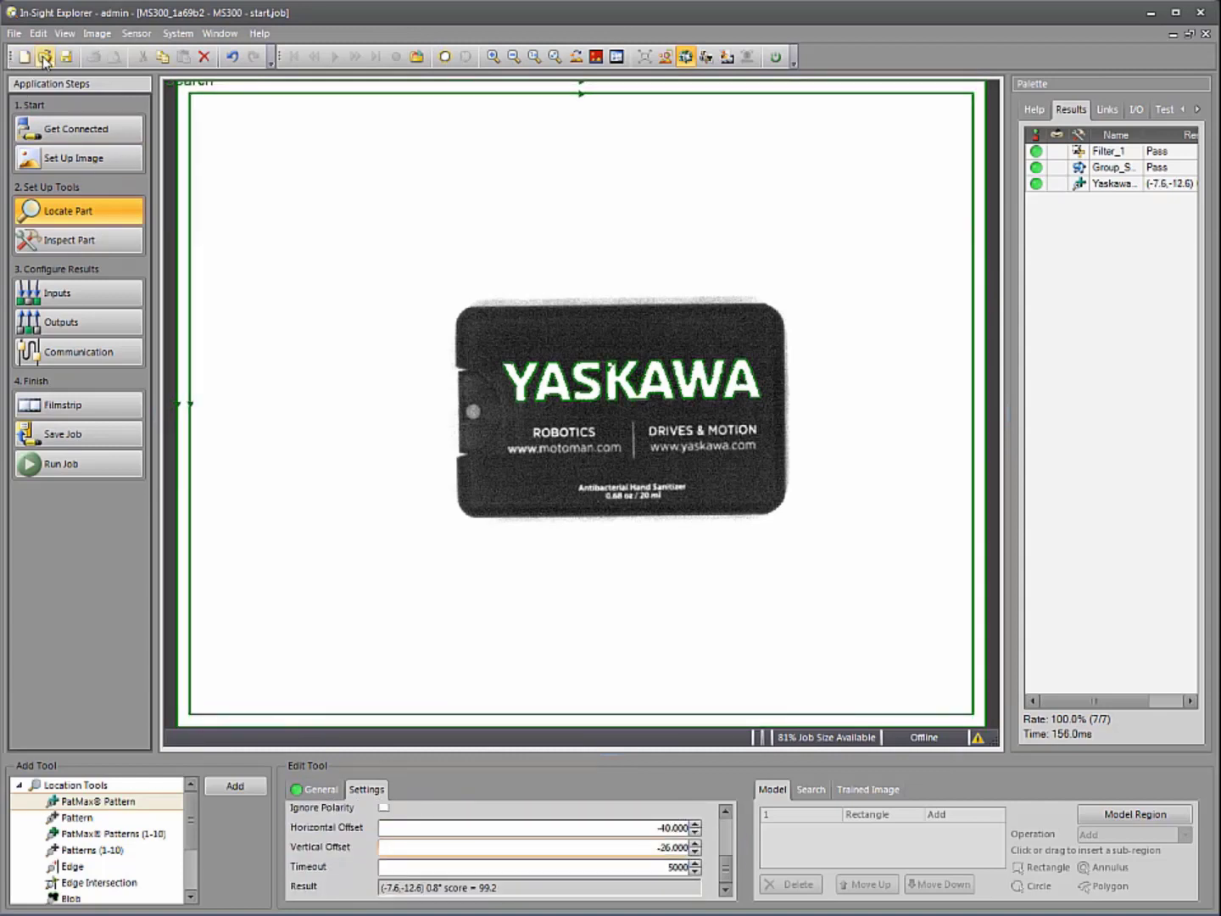
left_click(65, 58)
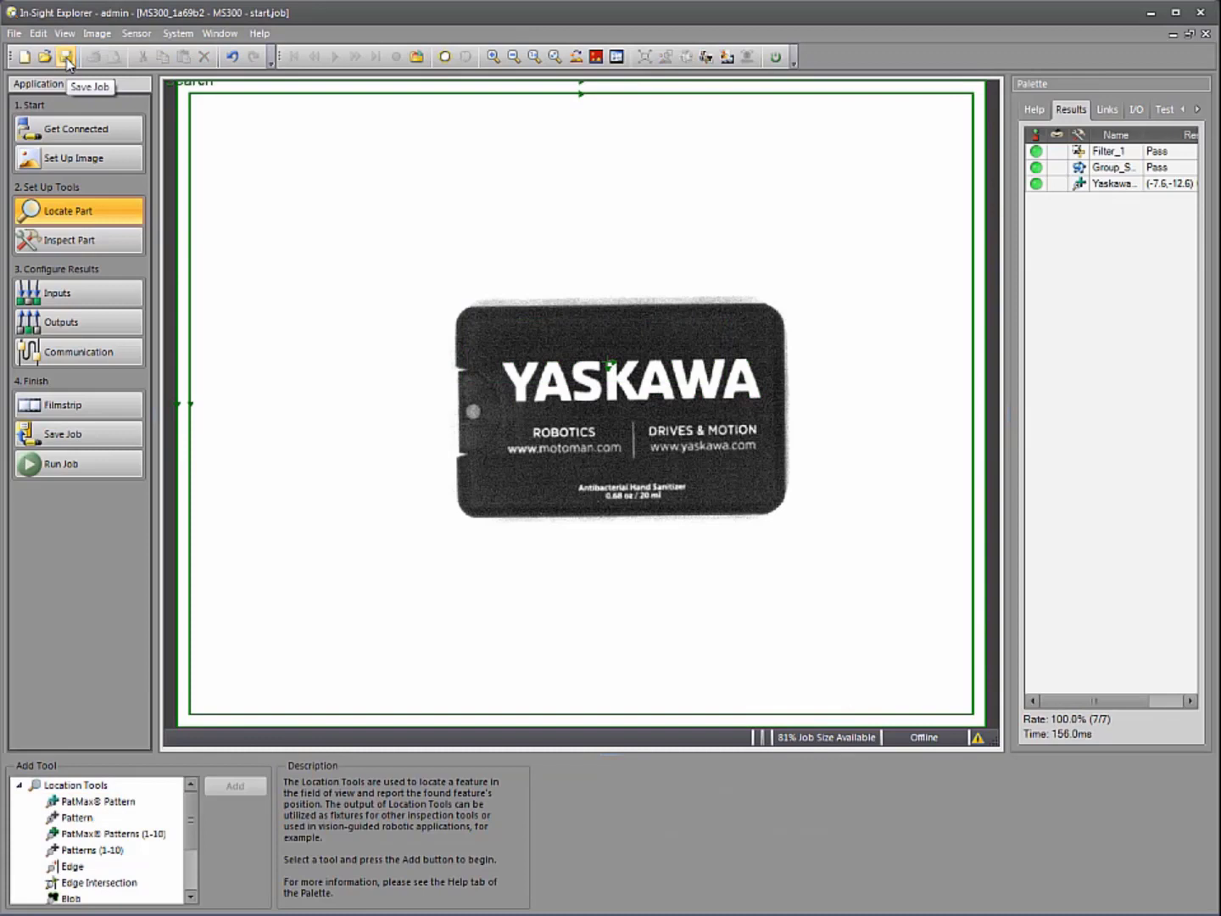
left_click(776, 57)
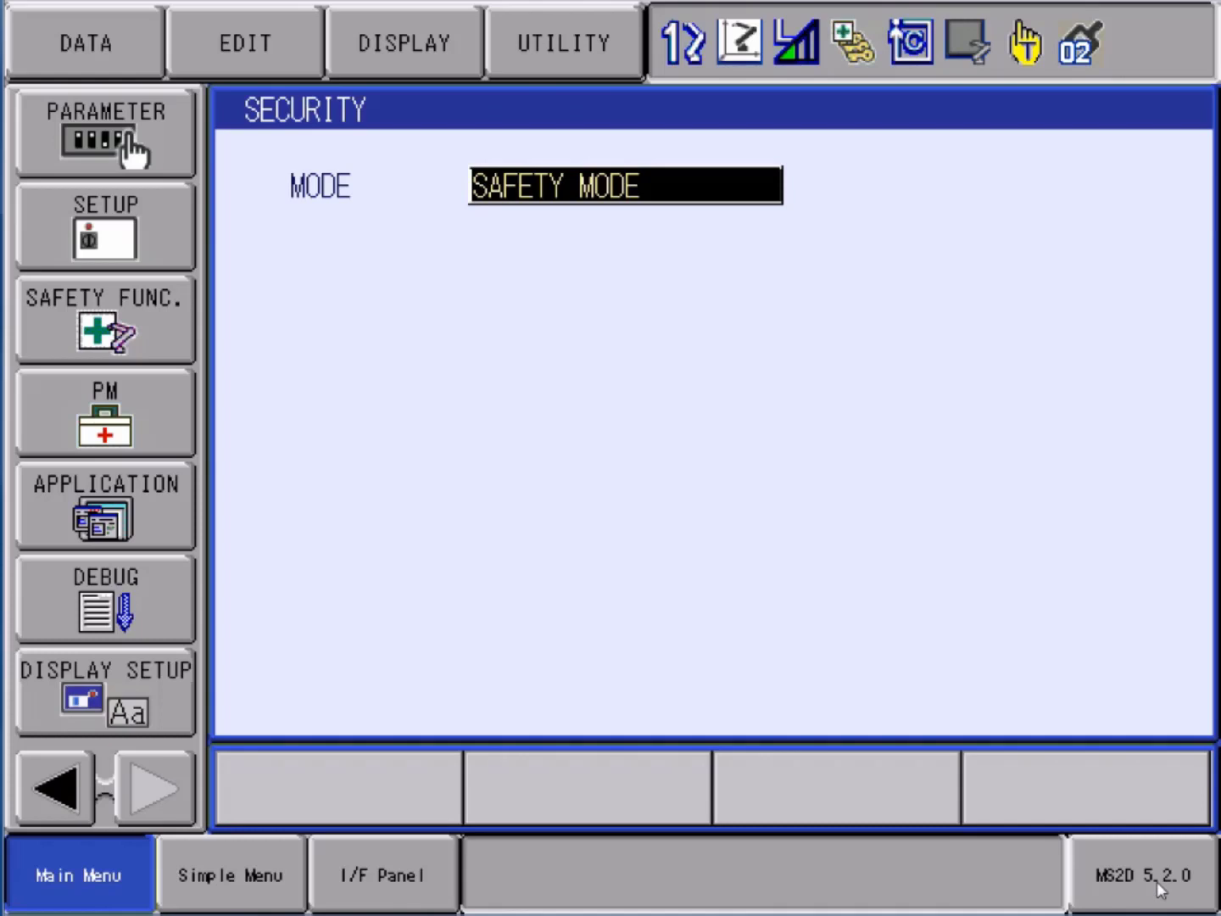
- Launch MS2D 5.2.0 on the pendant and go to Results > Assign Results
left_click(1156, 881)
left_click(1156, 882)
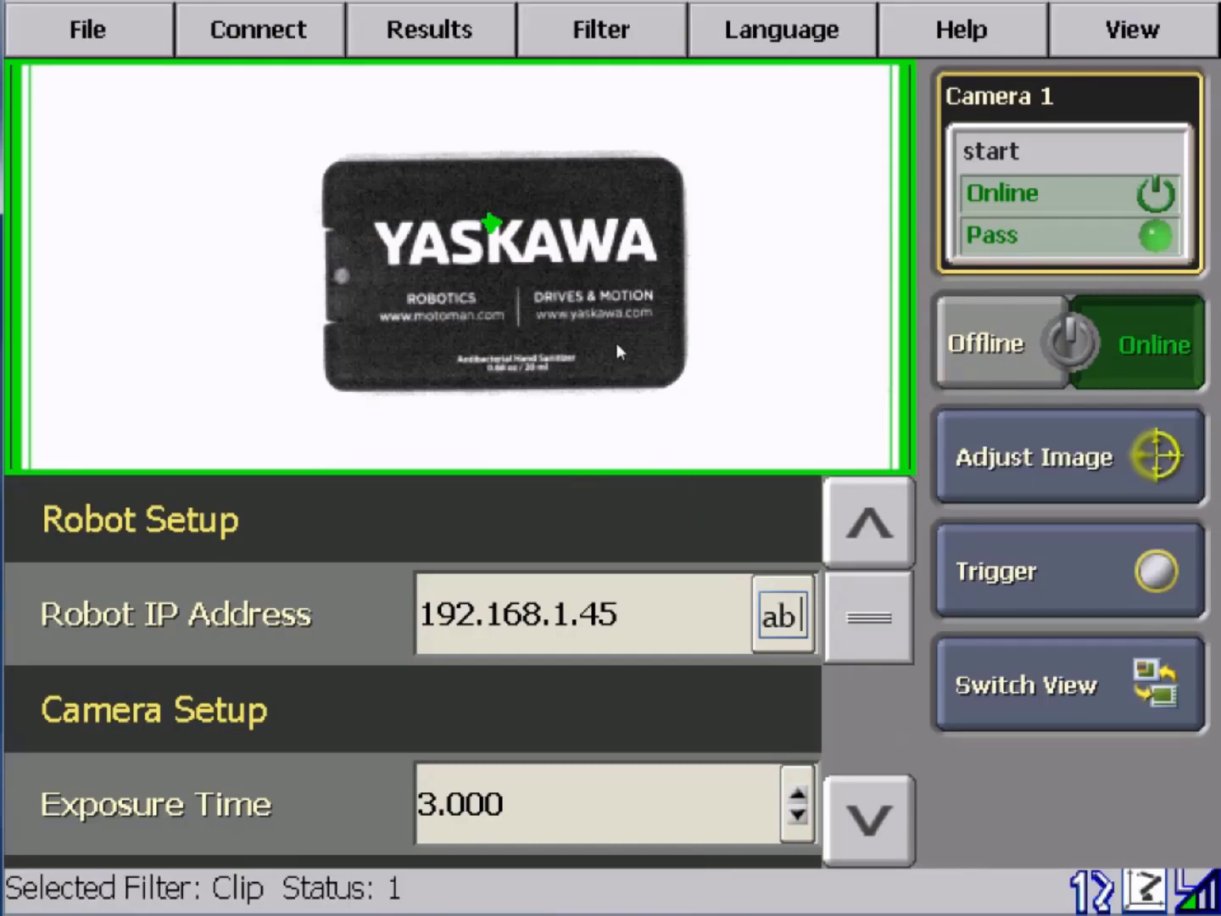
left_click(442, 50)
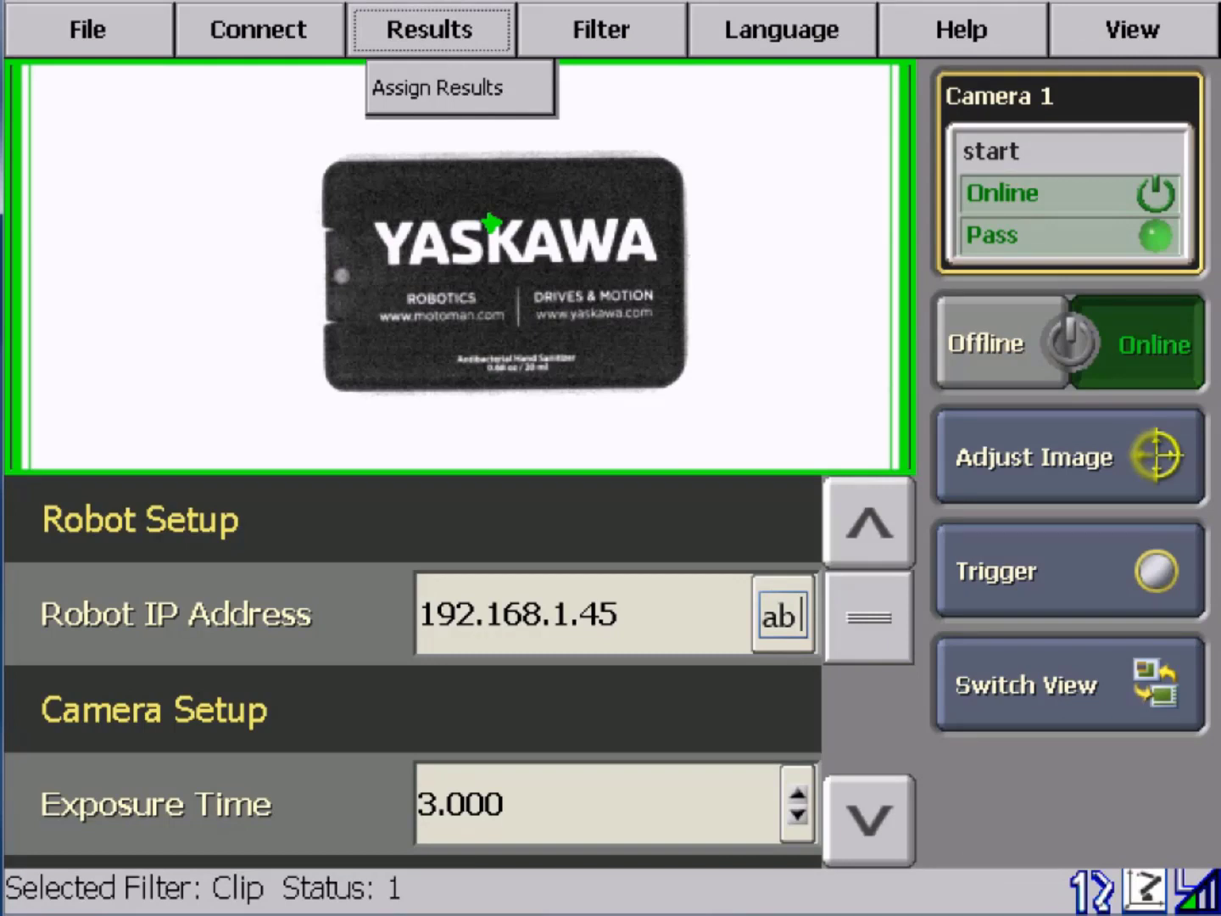
left_click(471, 91)
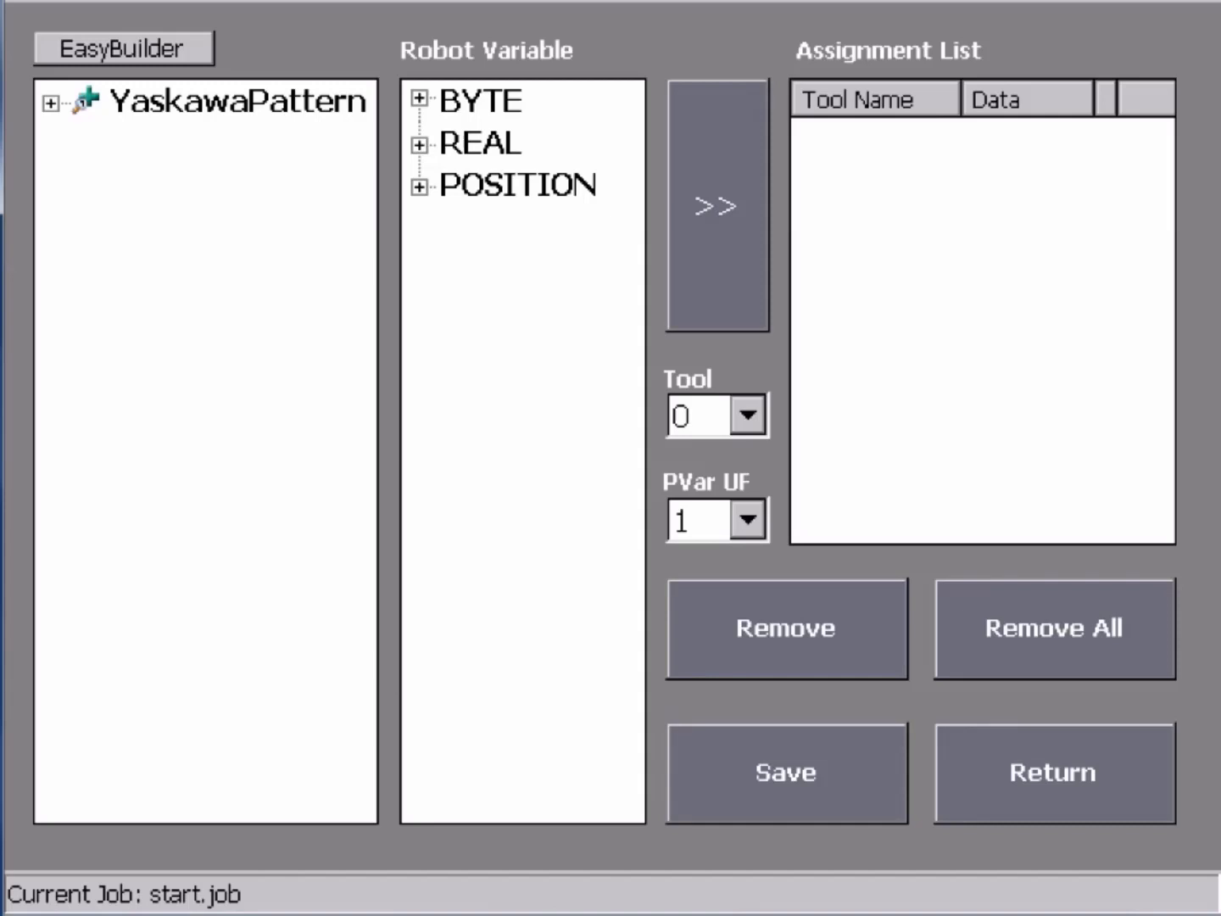
- Map YaskawaPattern's Loc result to P005 and its Pass result to B005
left_click(52, 102)
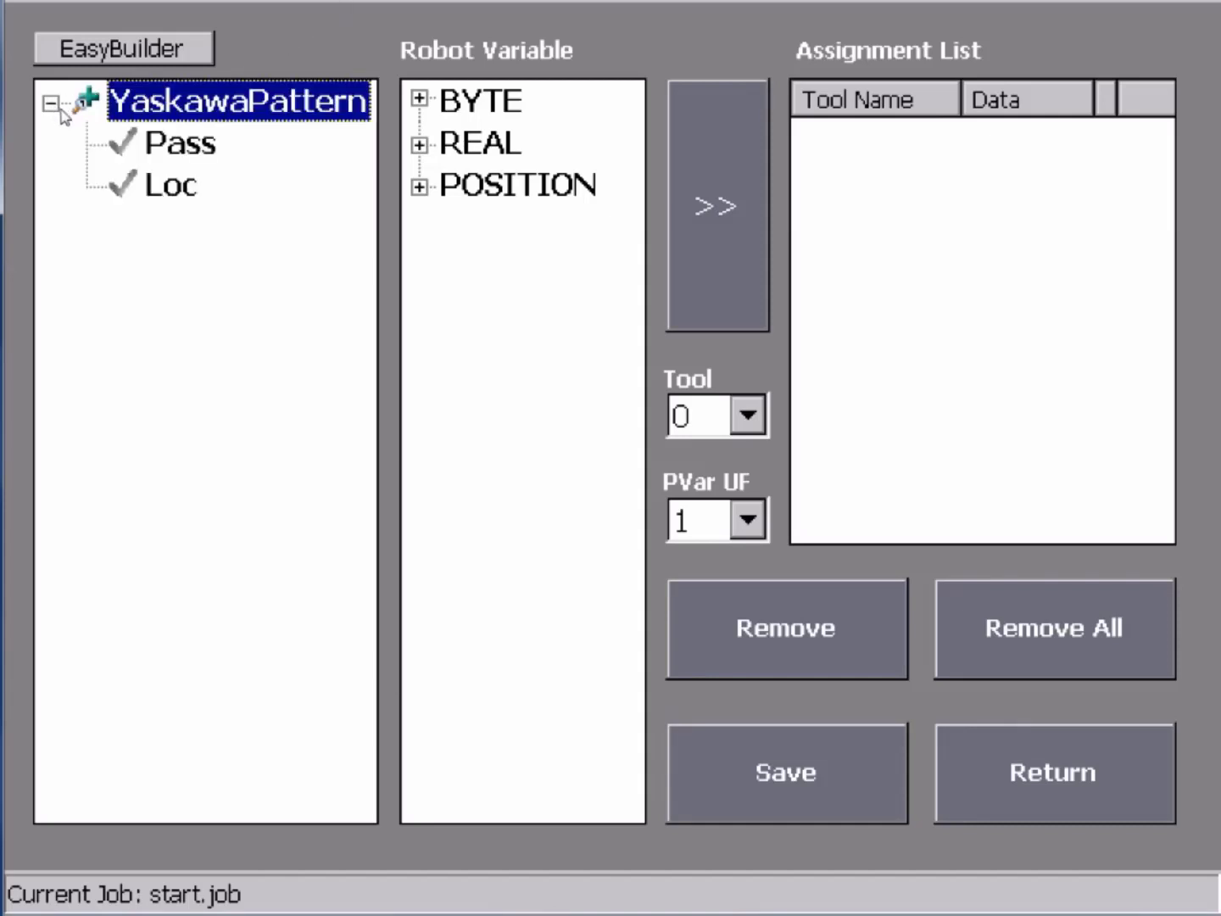
left_click(166, 190)
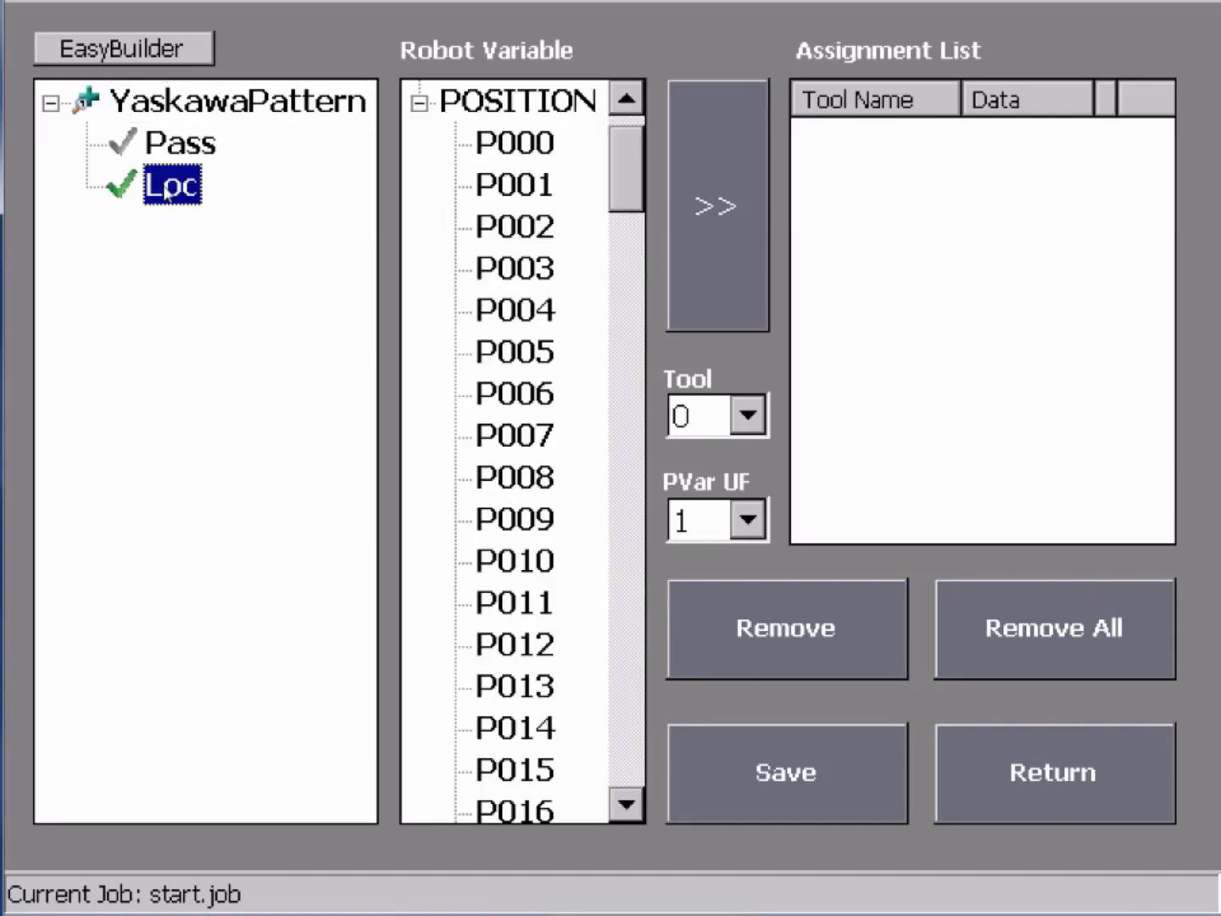
left_click(504, 356)
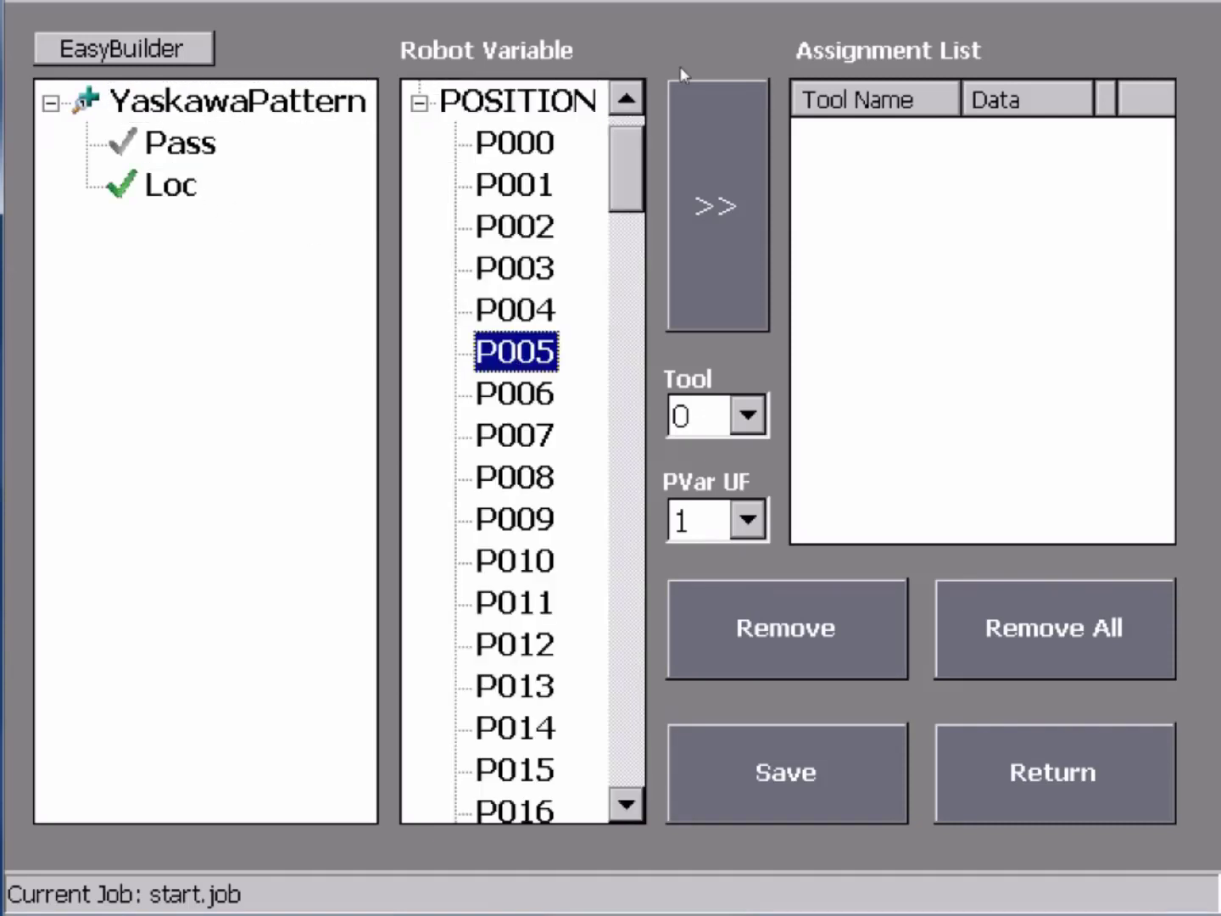
left_click(725, 199)
left_click(514, 351)
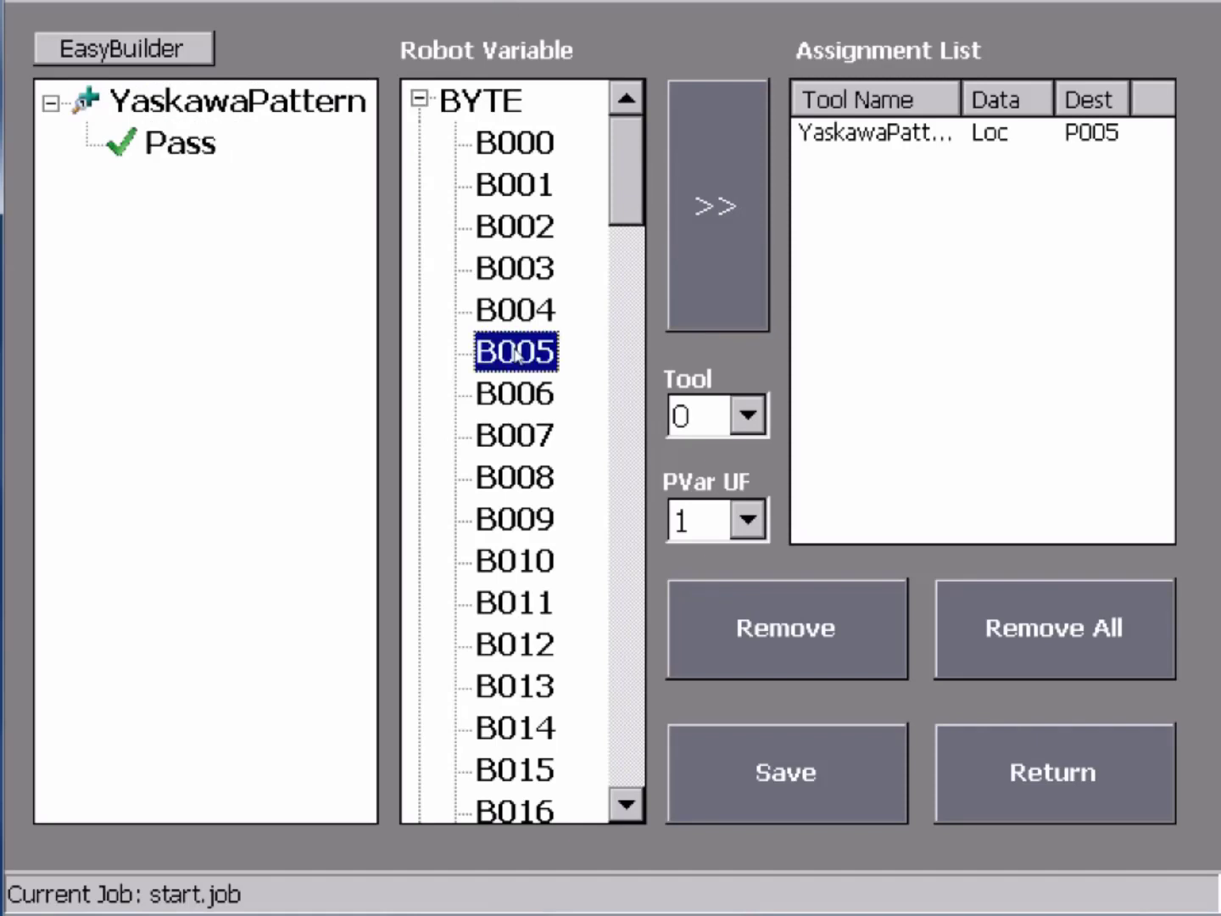
left_click(716, 173)
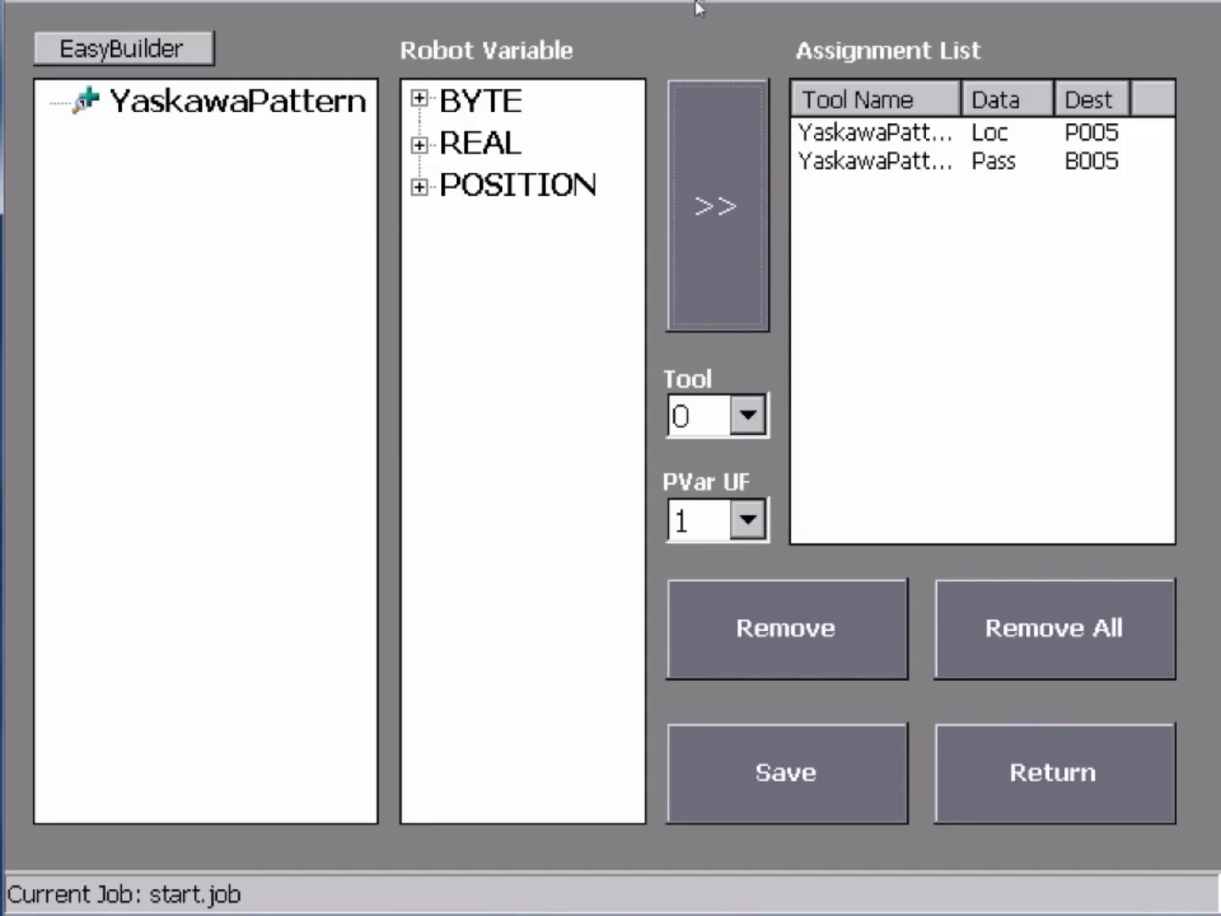
- Set the position variable assignment to tool 2 and user frame 2
left_click(749, 417)
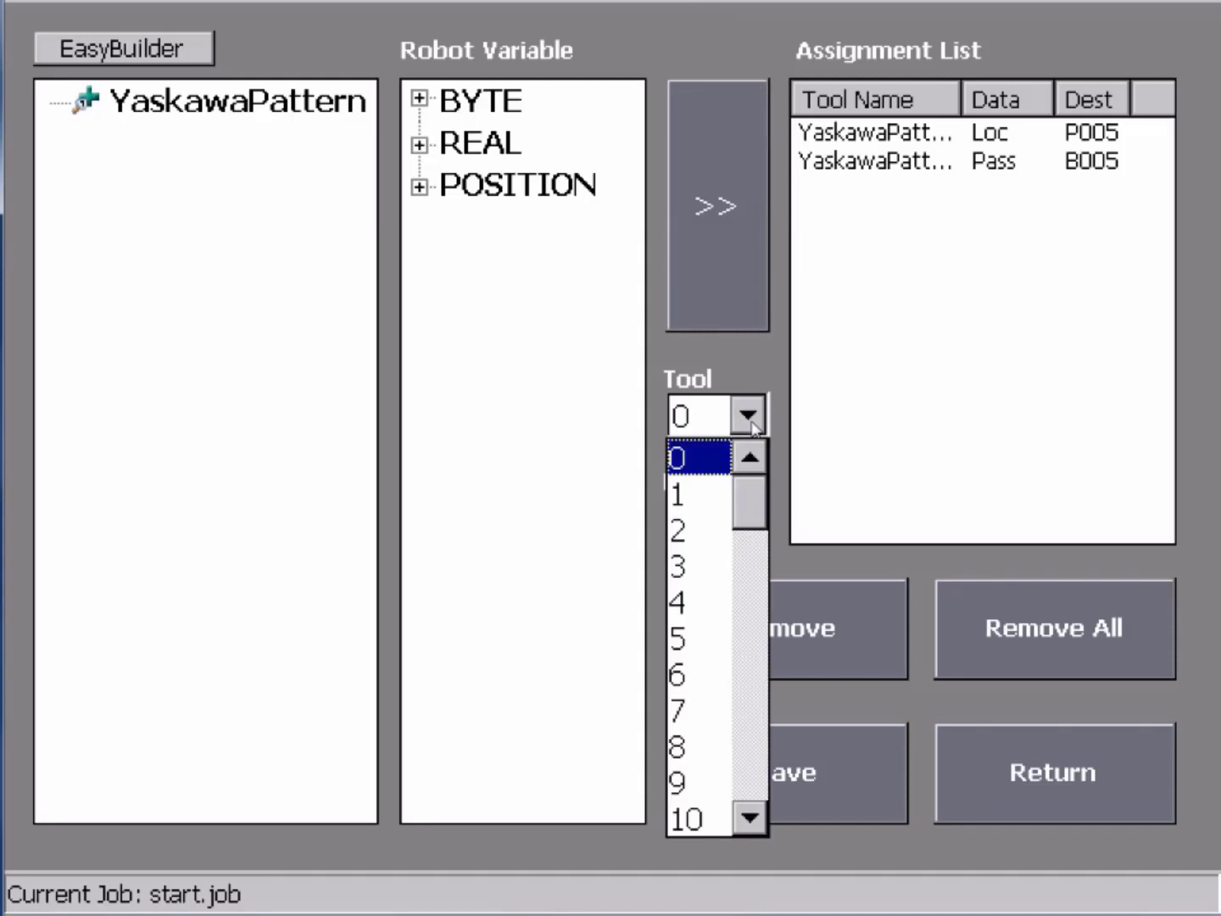
left_click(686, 538)
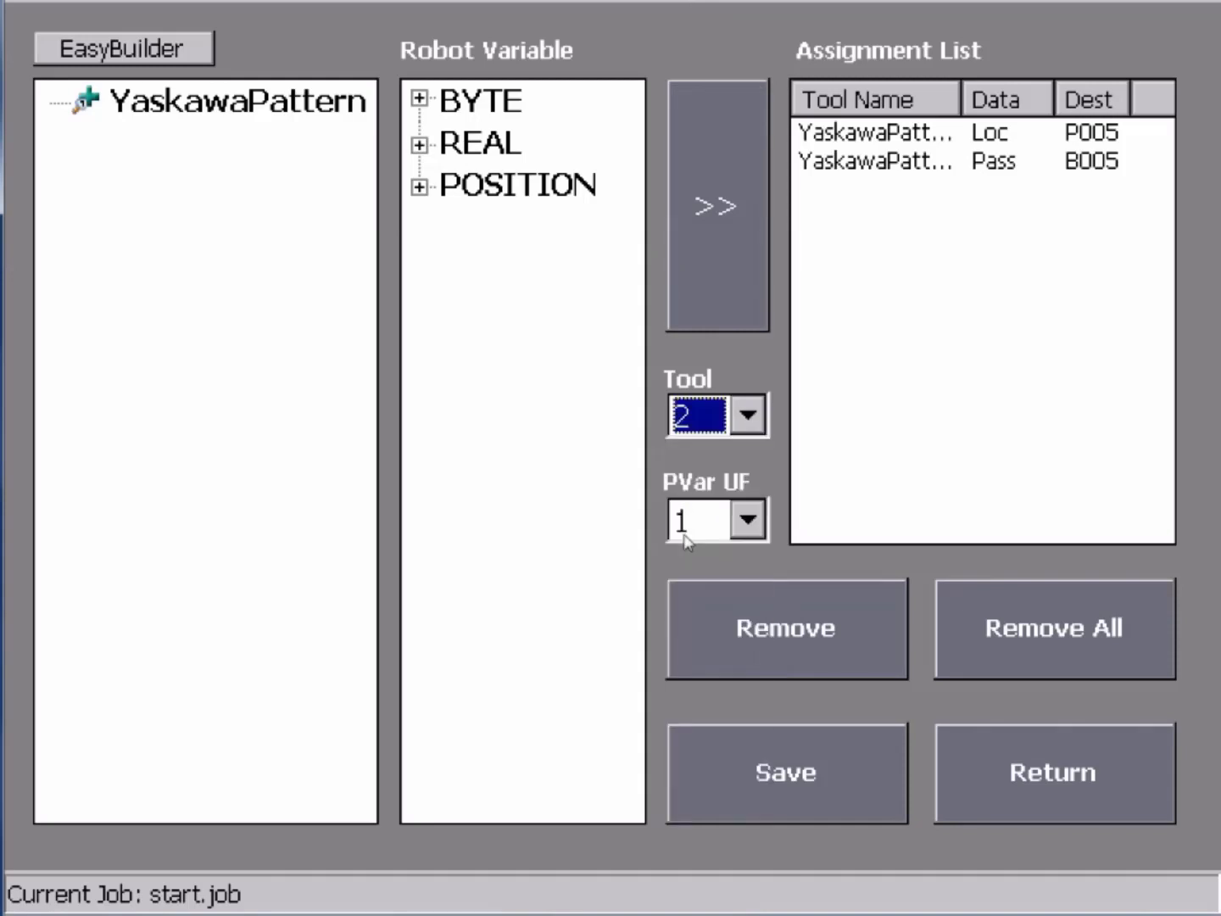
left_click(750, 520)
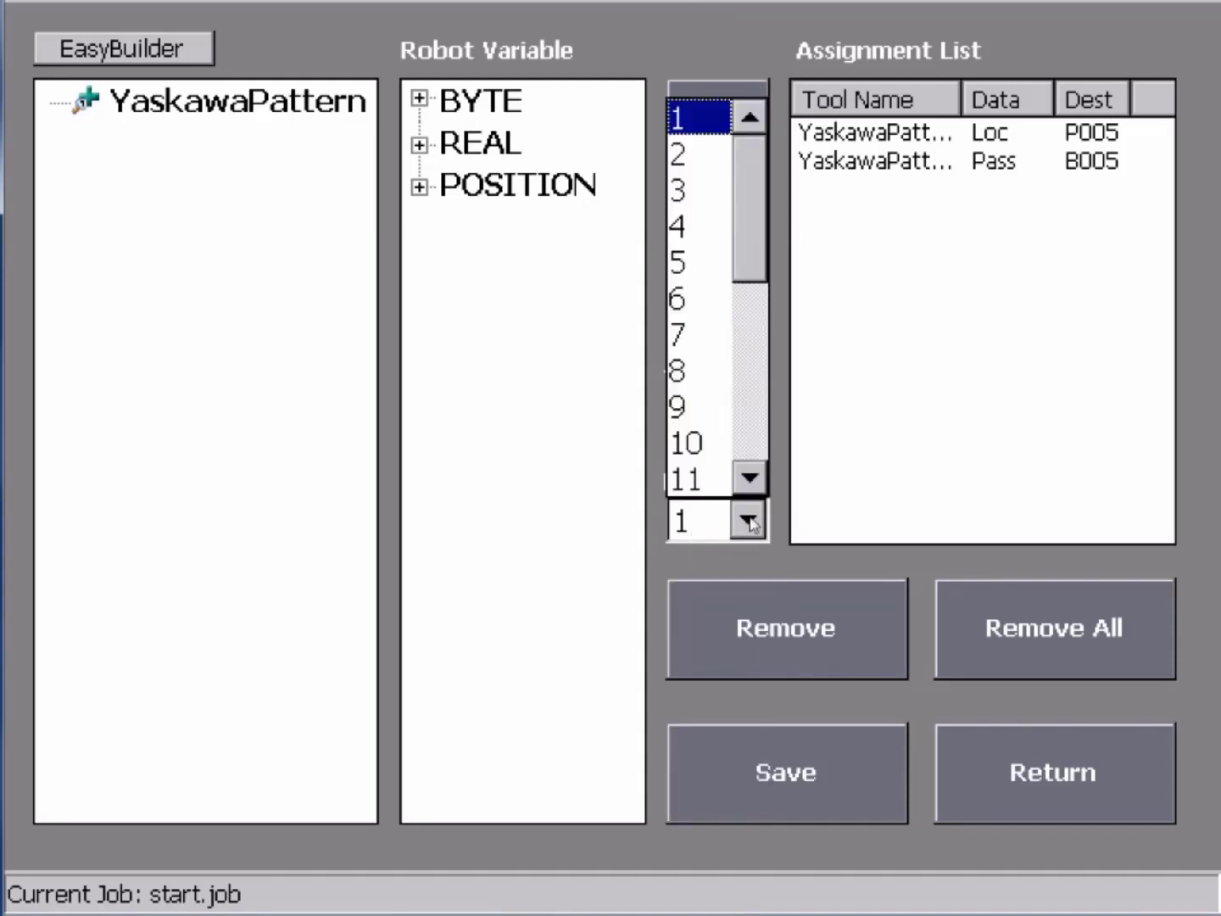
left_click(689, 154)
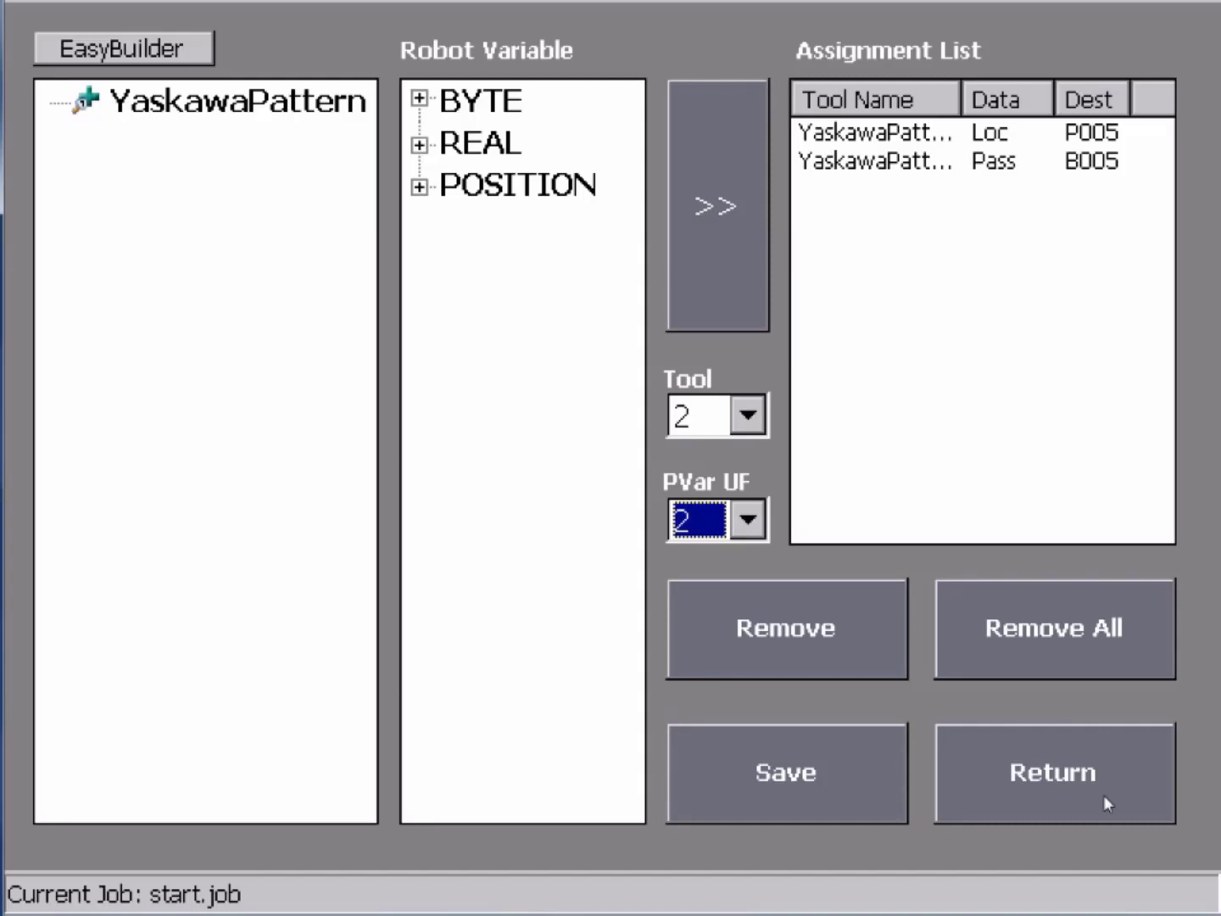
- Save the result assignments to the camera job and exit MotoSight 2D via File > Exit
left_click(833, 767)
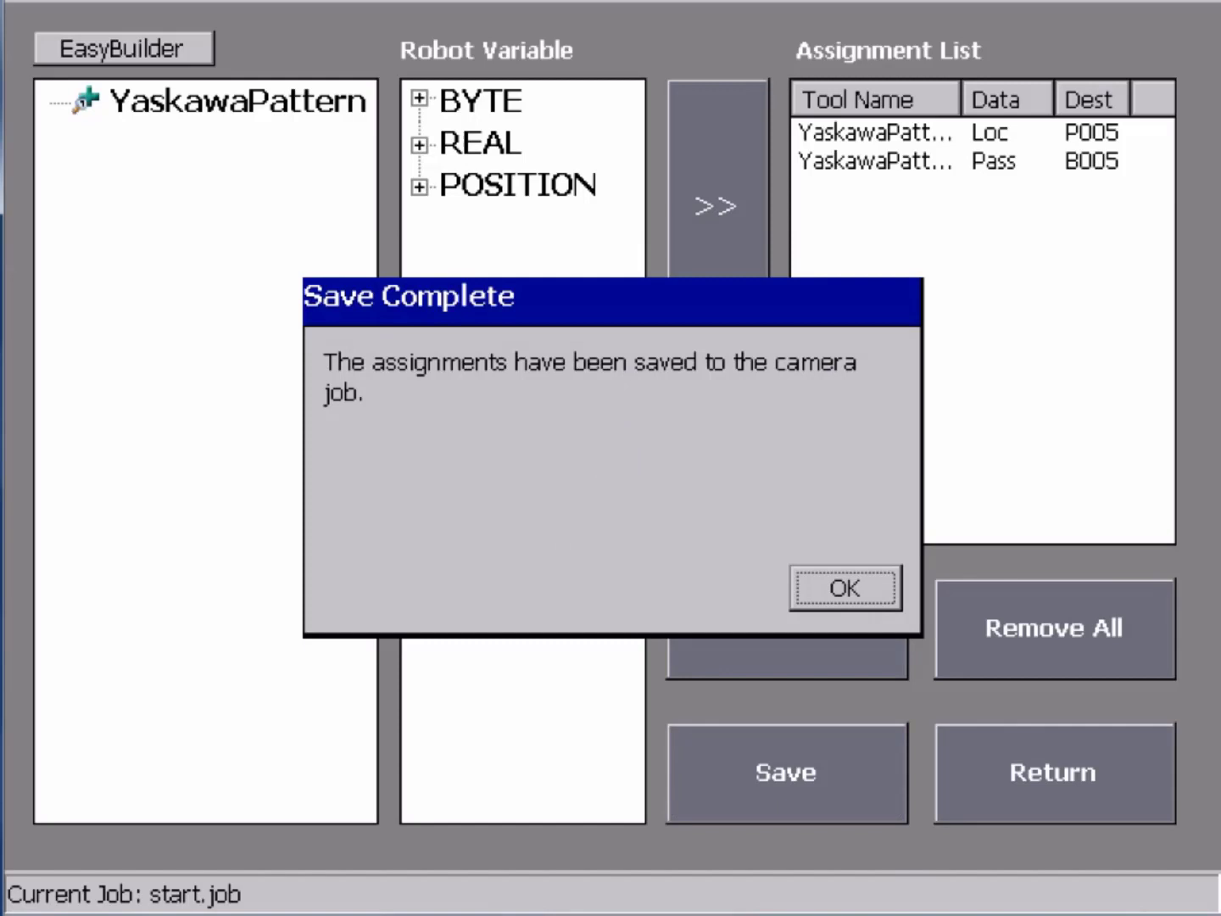
left_click(867, 578)
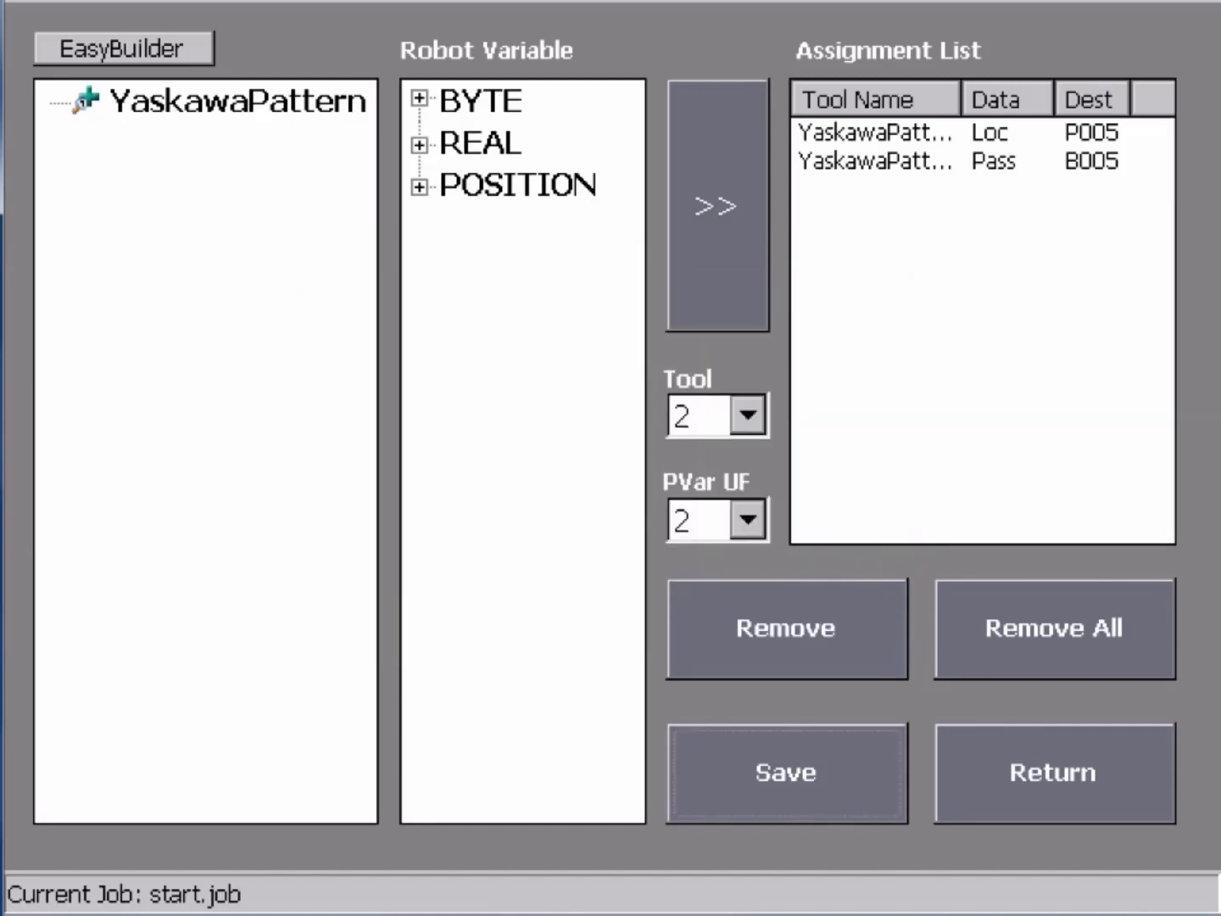
left_click(1007, 772)
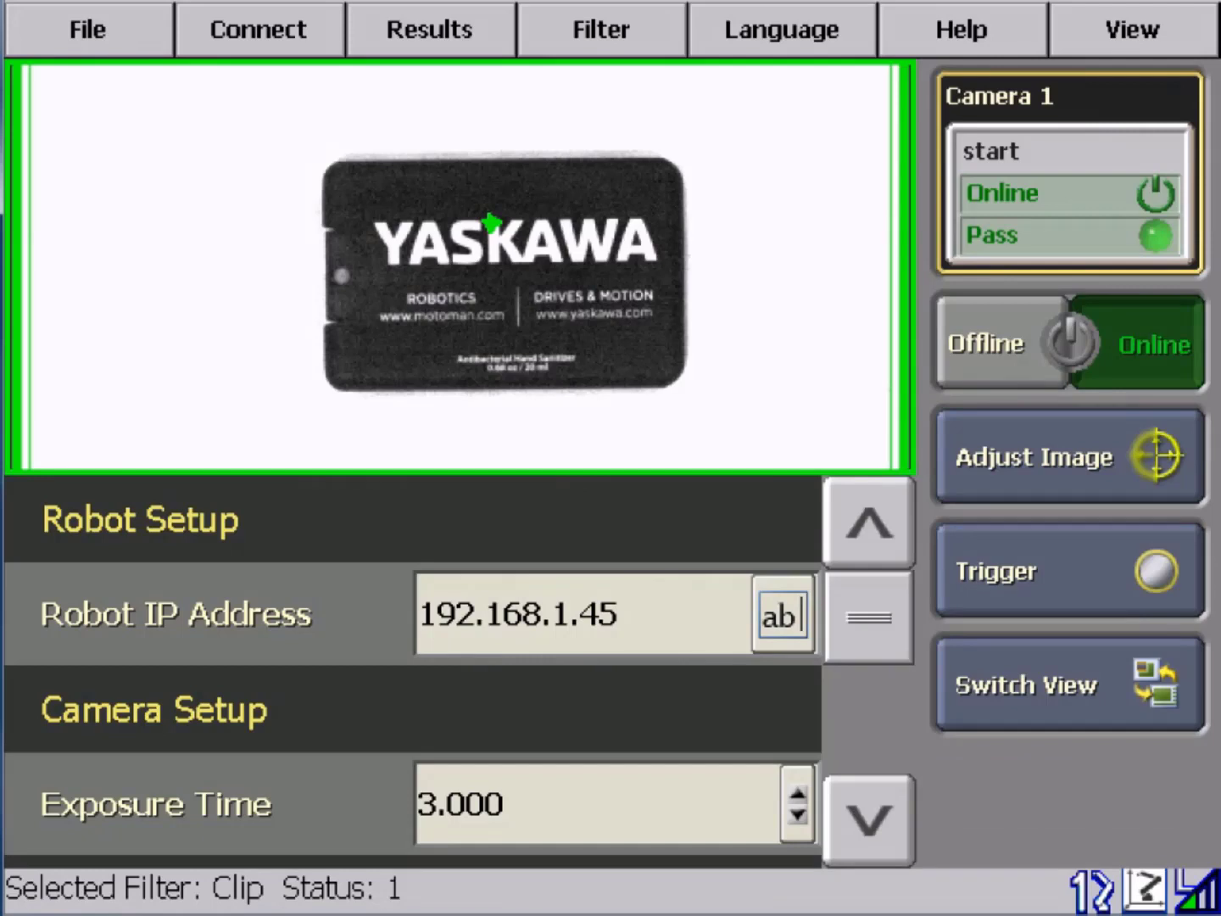
left_click(88, 29)
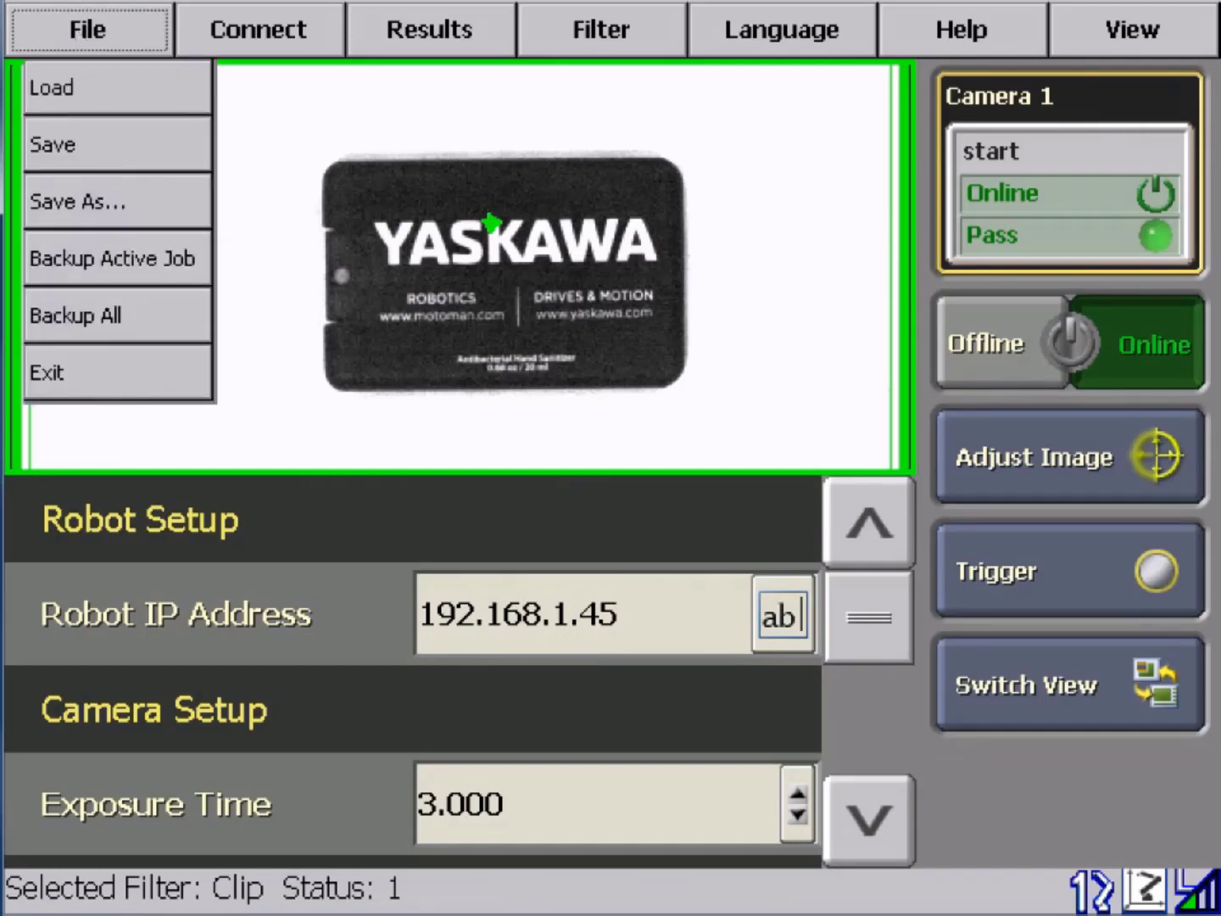
left_click(84, 373)
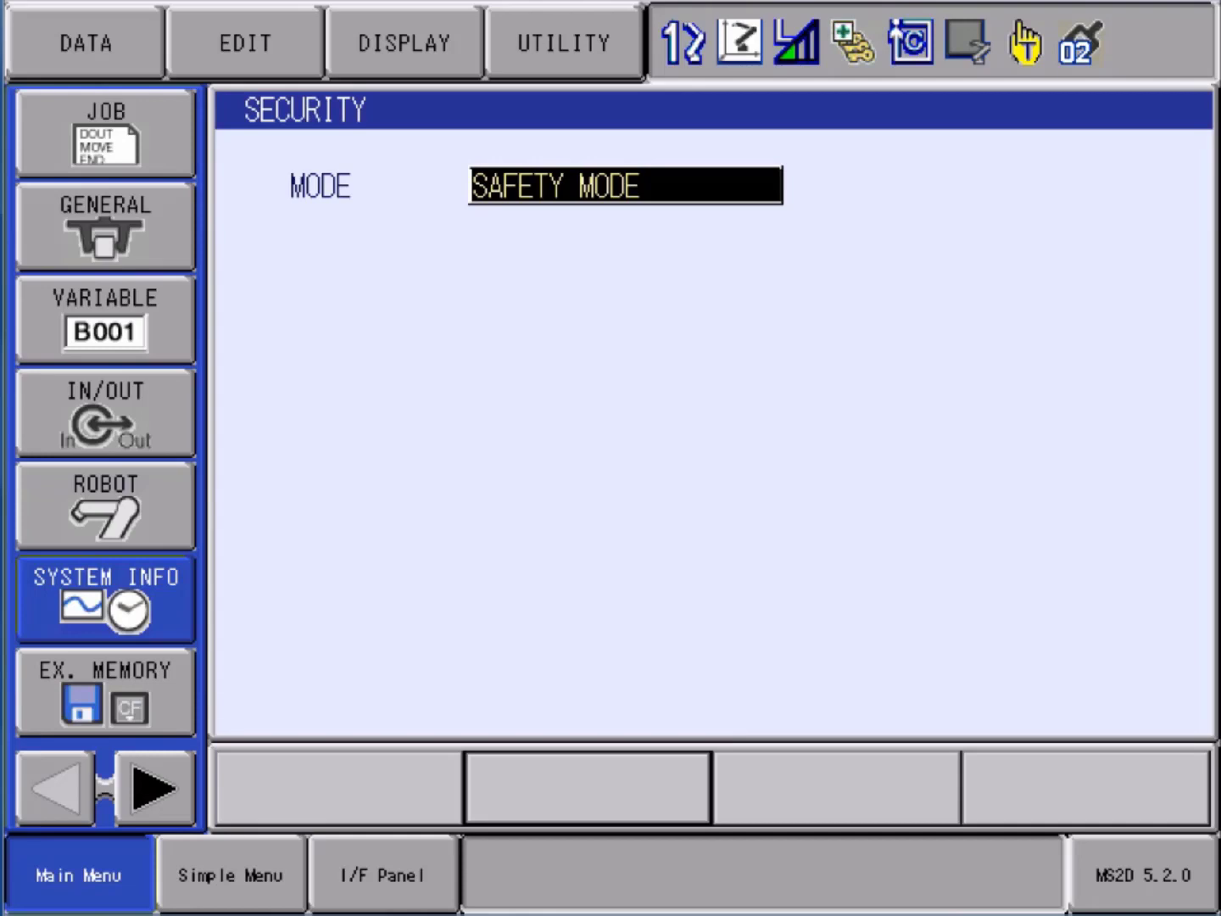
- Load the VISION job (INSPECT, ADJUST, CALL JOB:PROCESS UF#(5)) via JOB > SELECT JOB
key("Up")
key("Up")
key("Up")
key("Up")
key("Up")
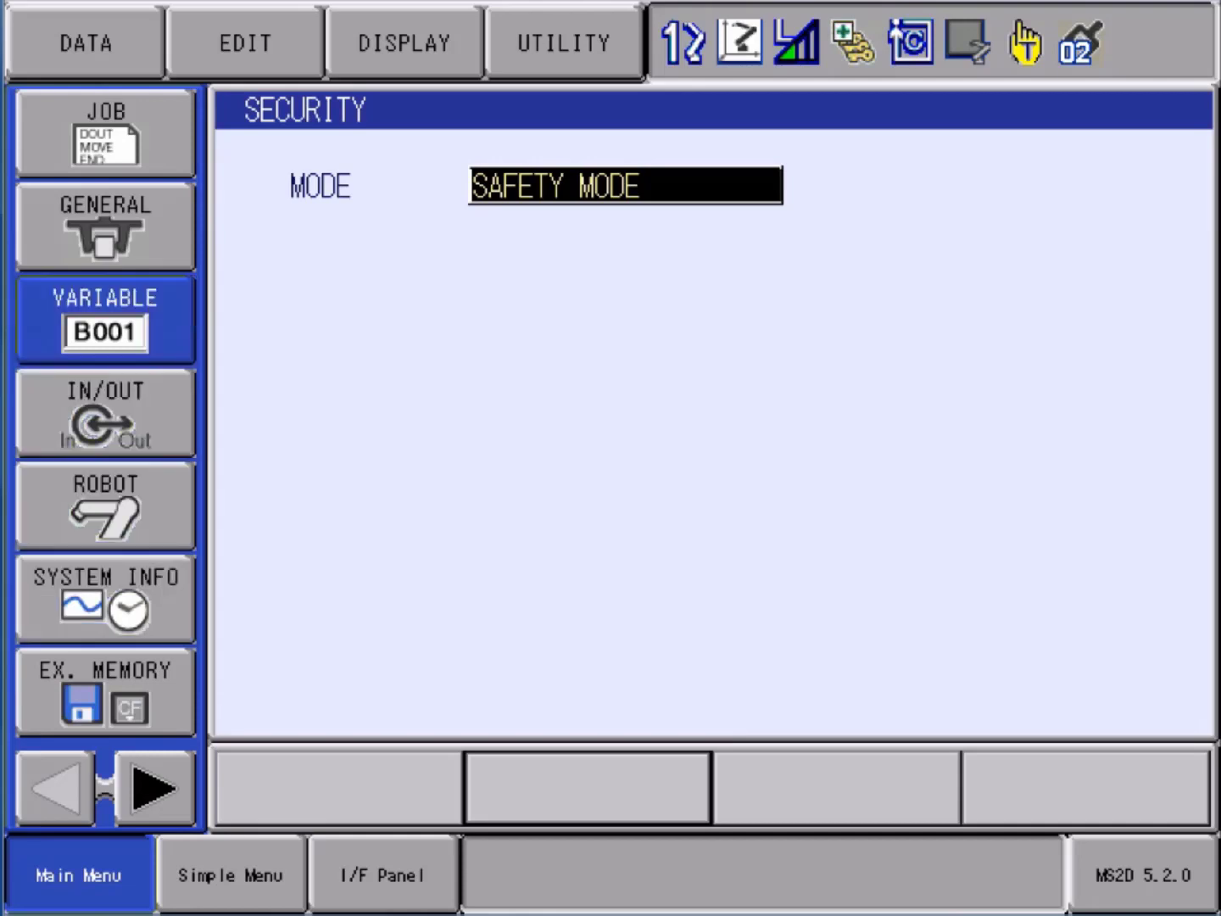
key("Return")
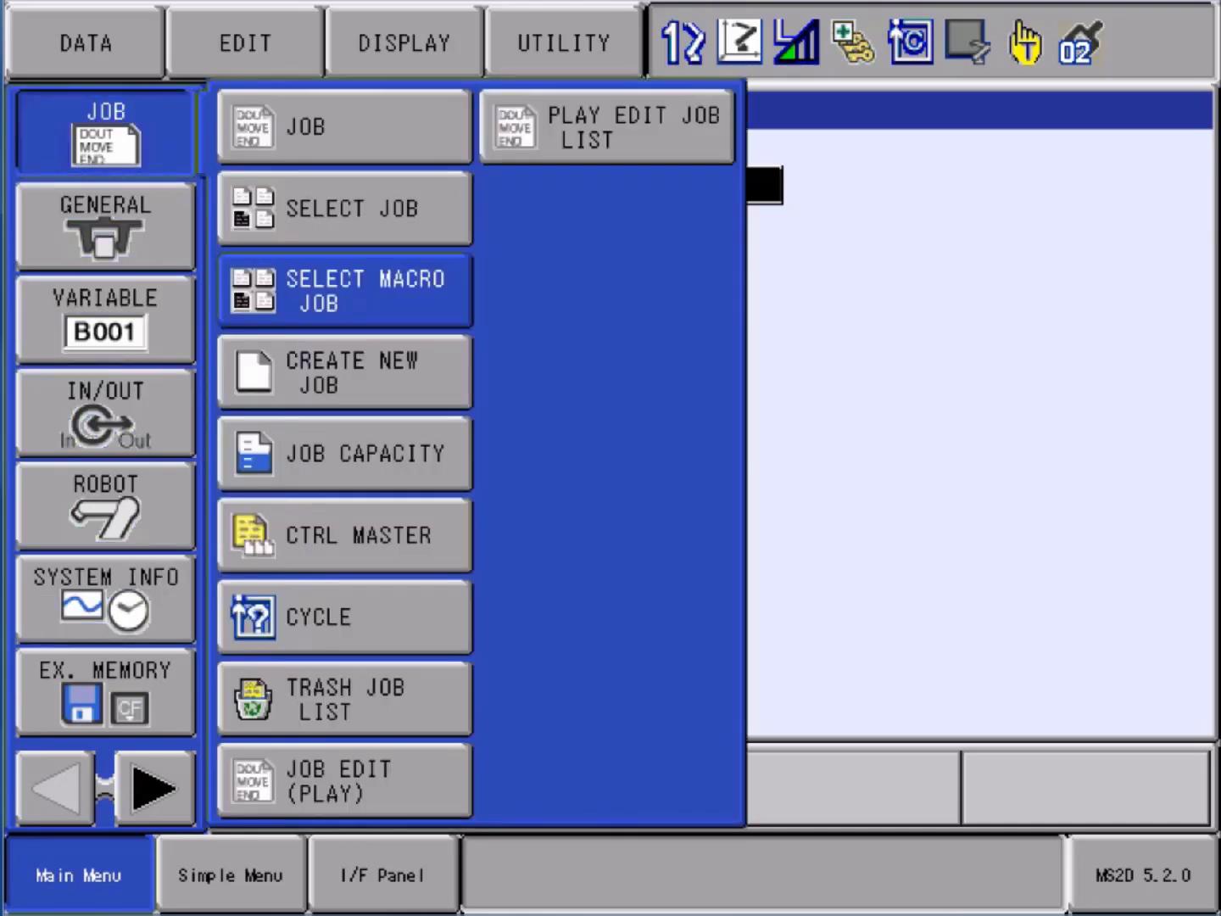
key("Up")
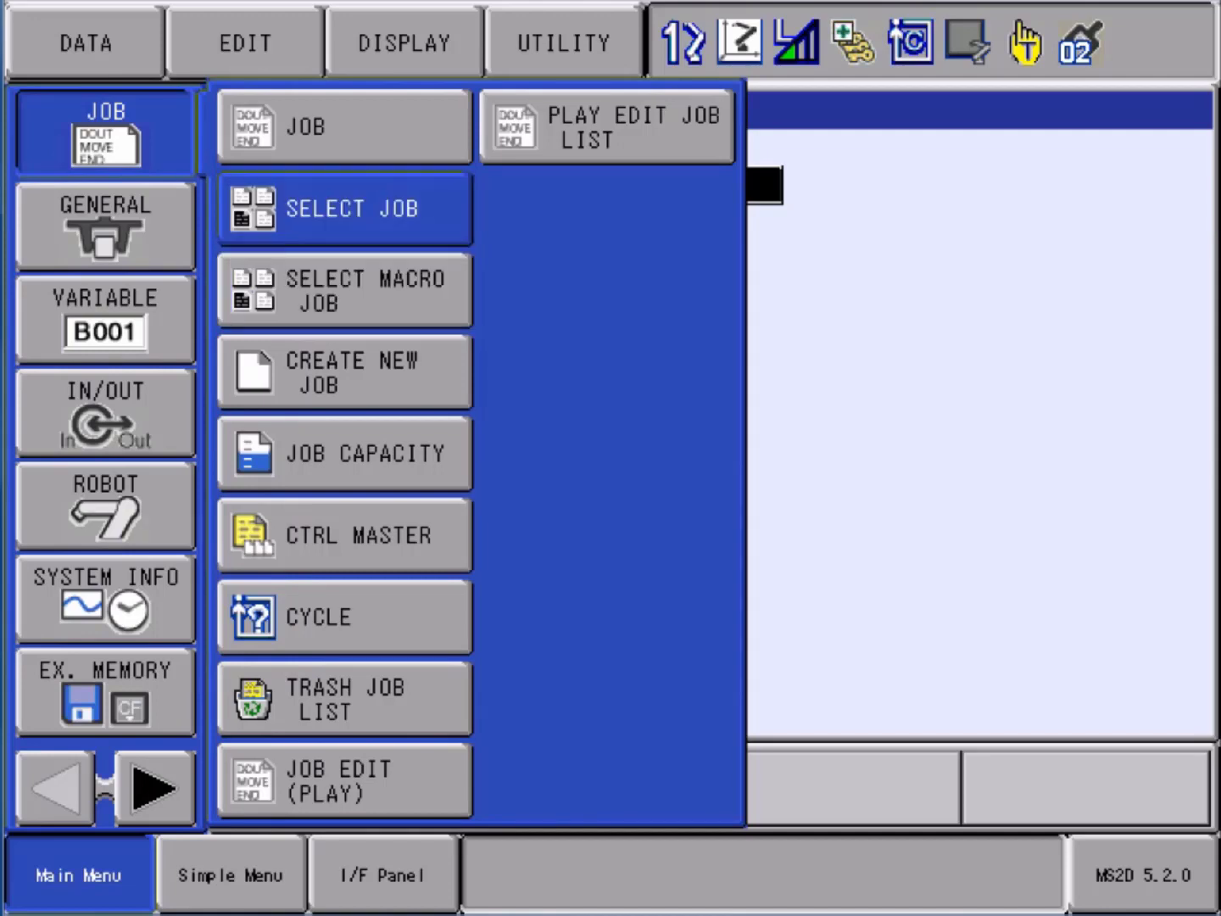
key("Return")
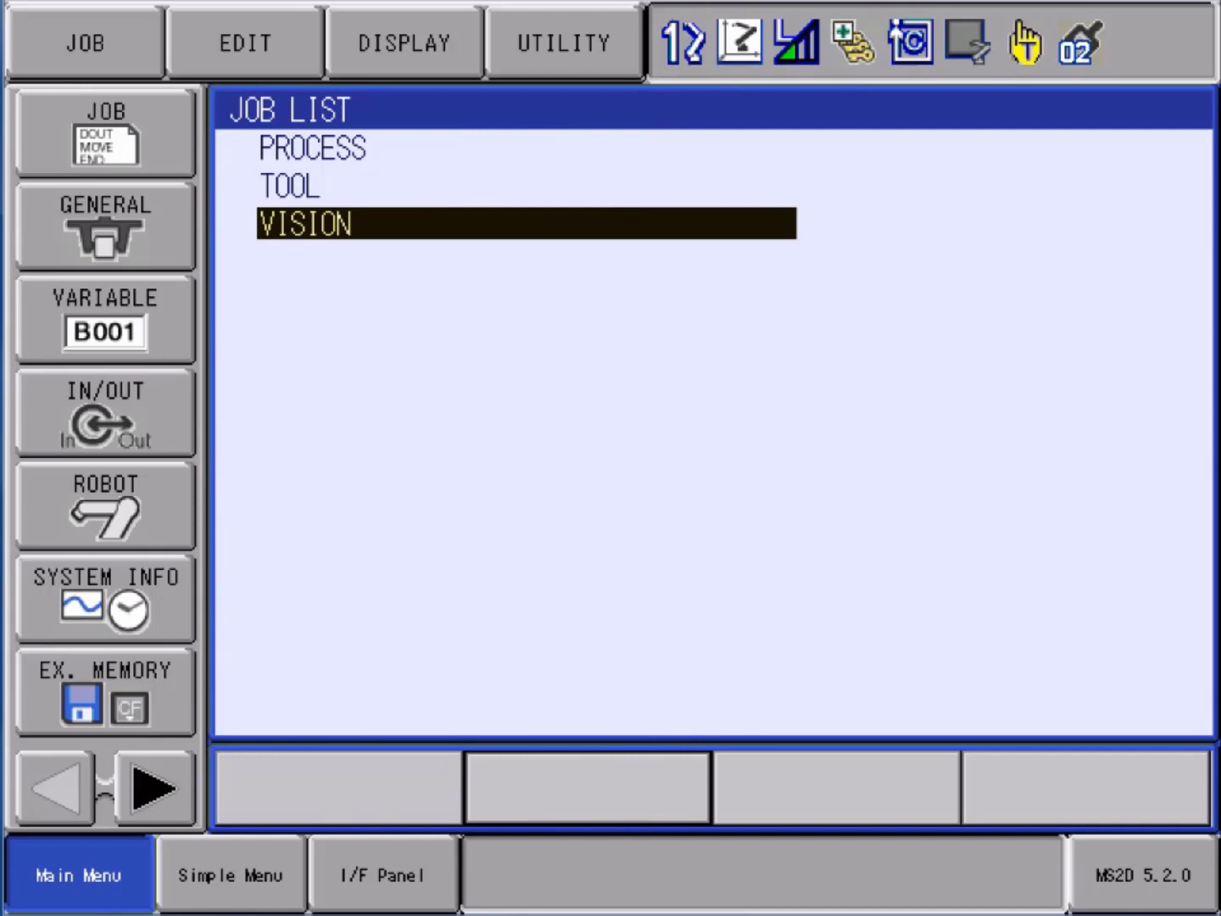
key("Return")
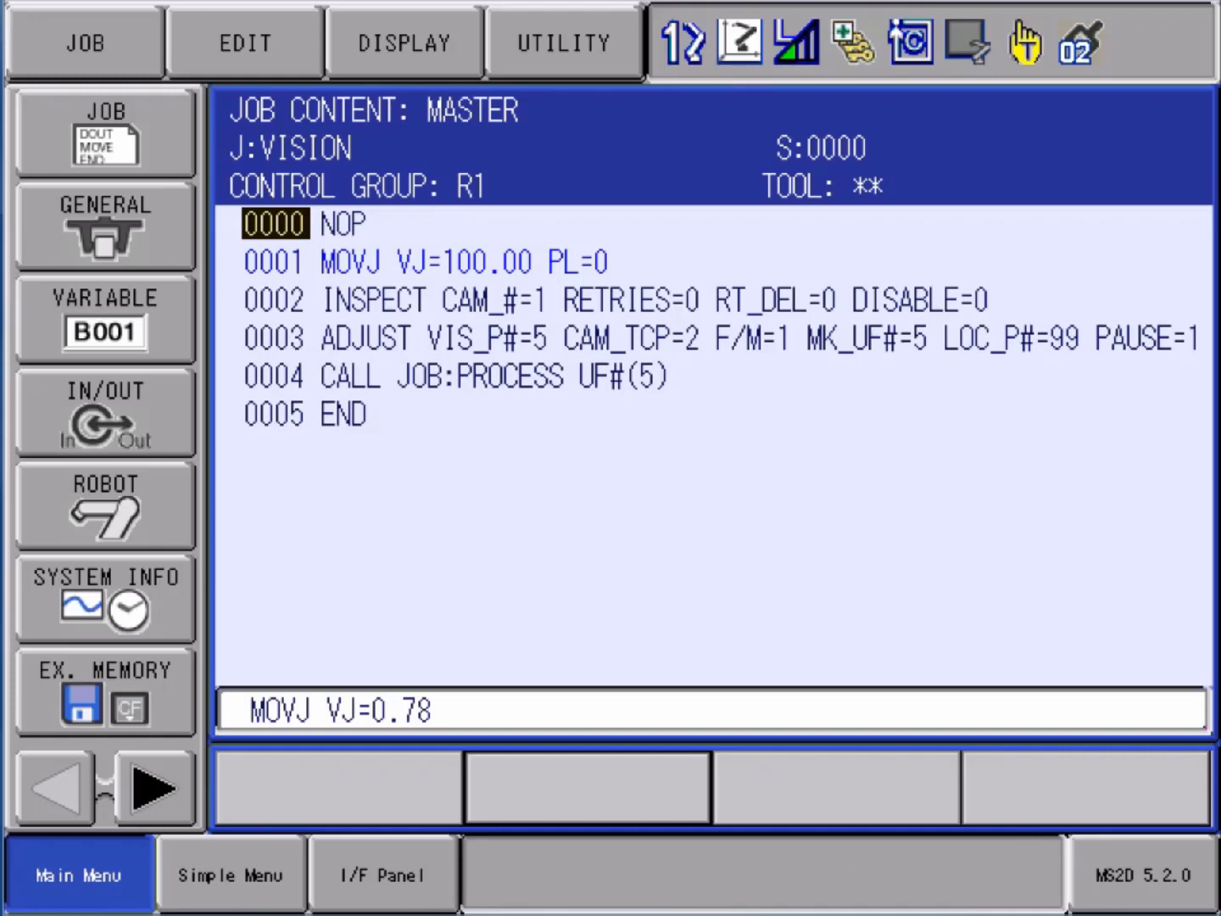
left_click(272, 261)
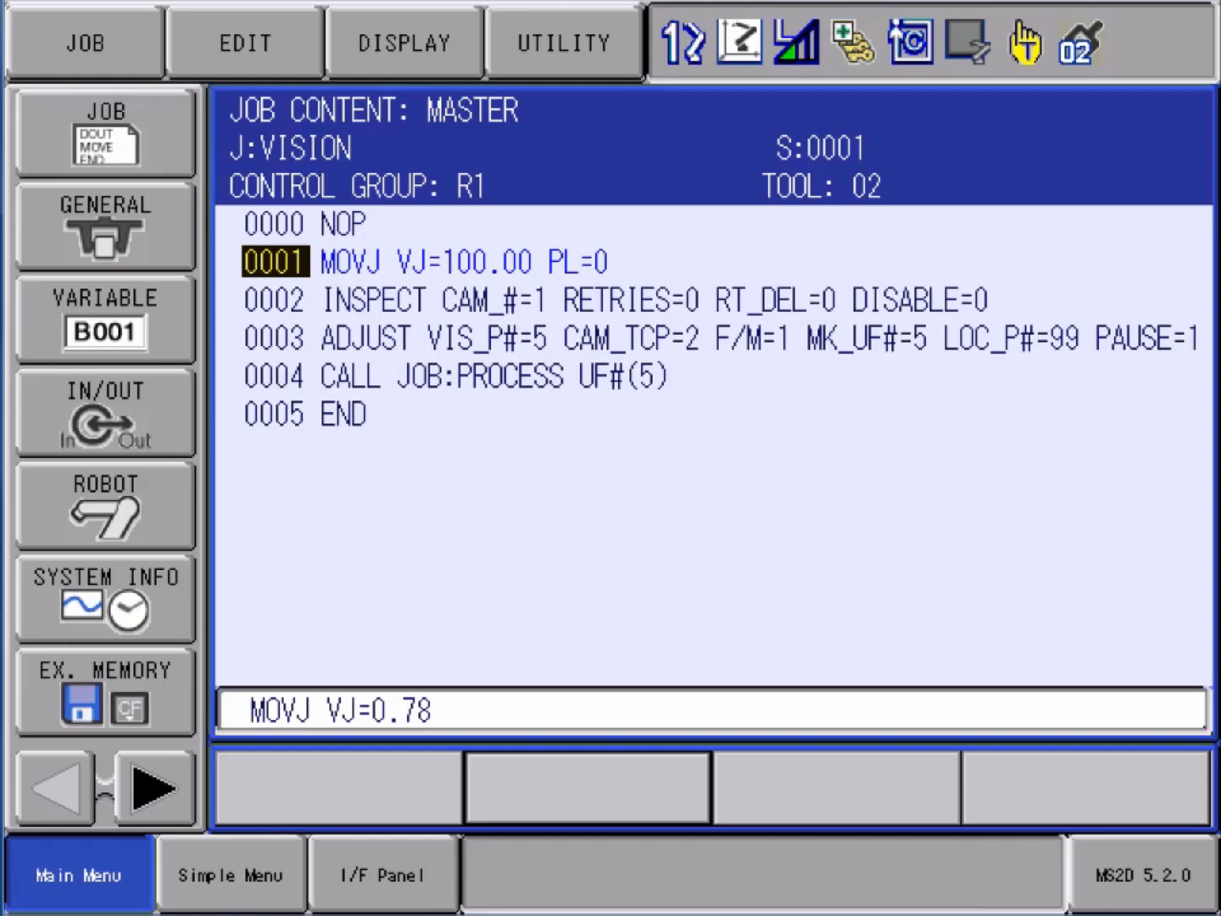
left_click(272, 300)
left_click(655, 299)
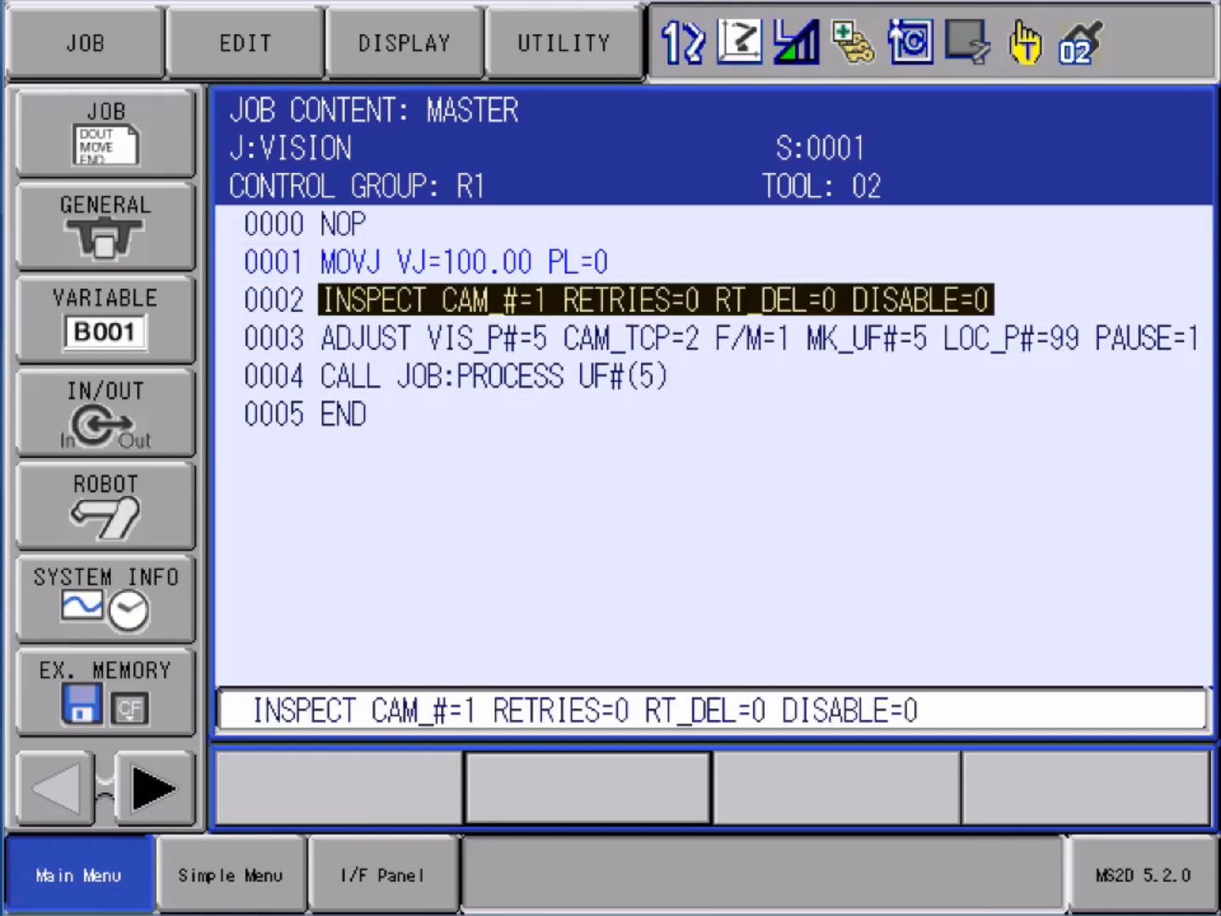
left_click(303, 709)
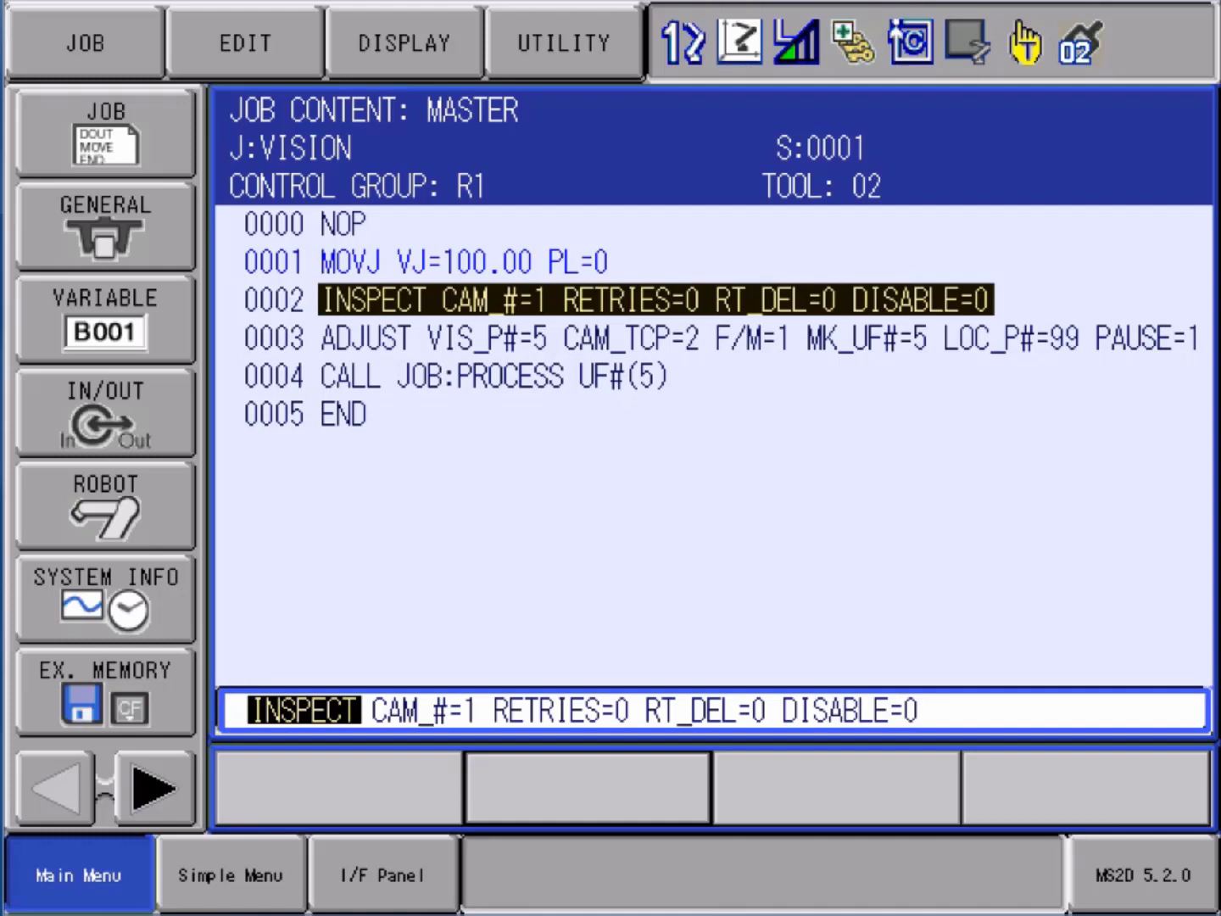
left_click(678, 338)
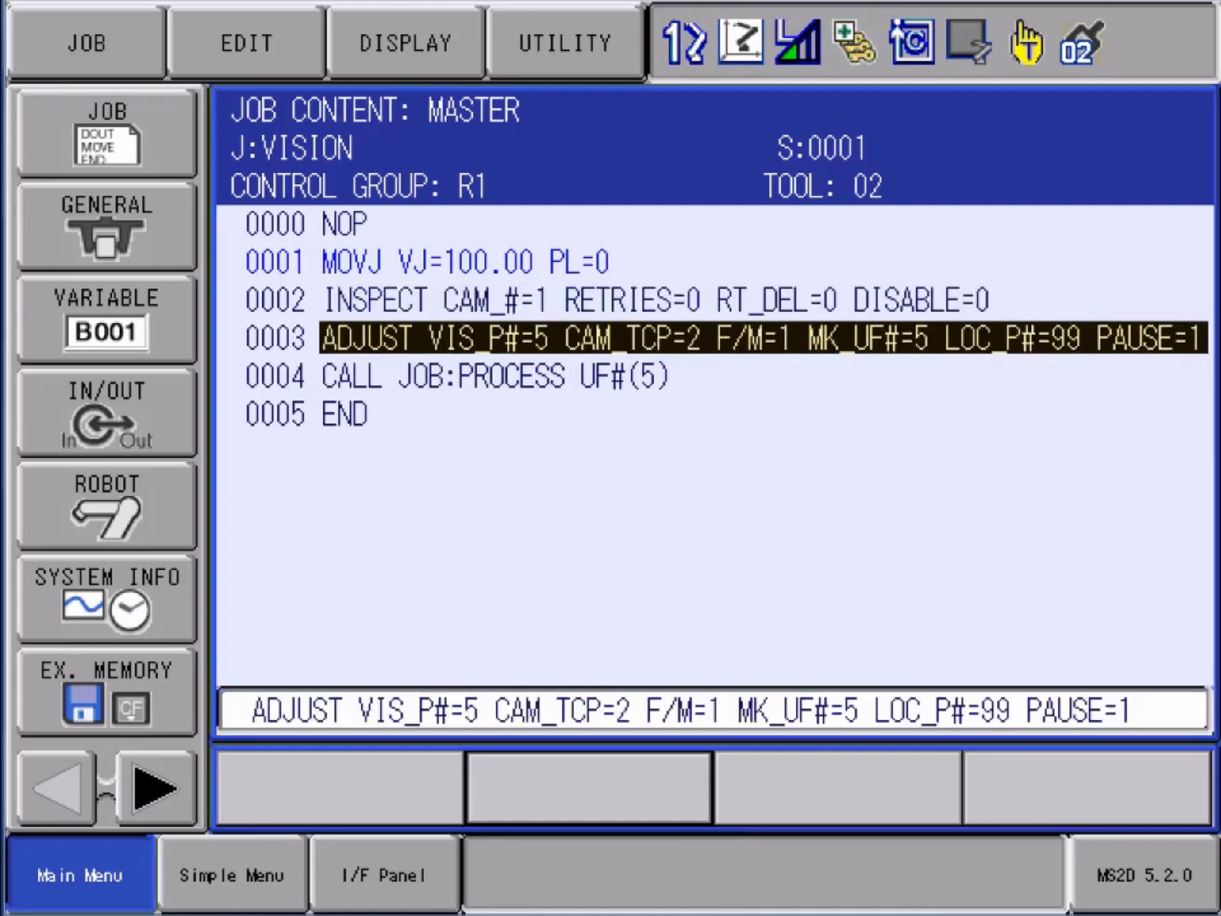
left_click(496, 375)
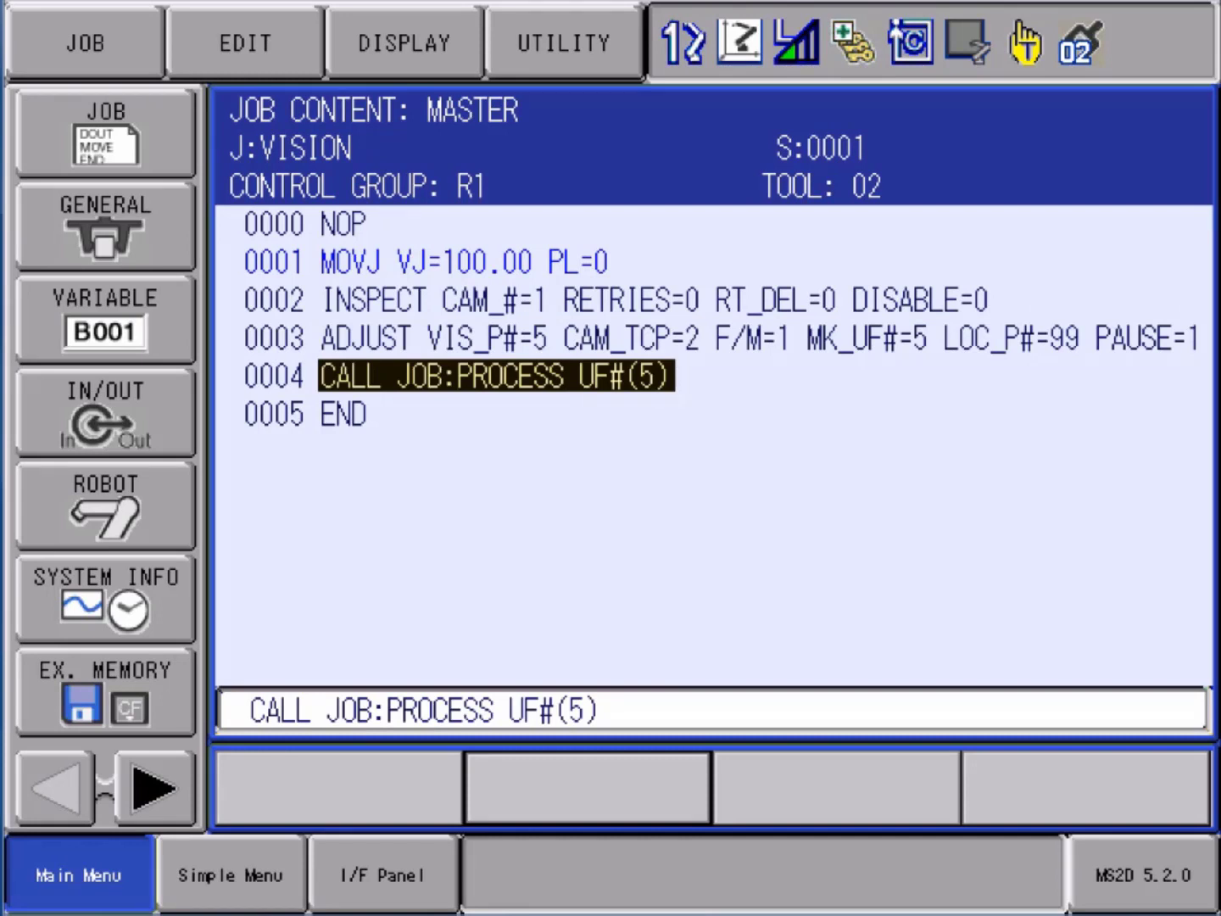
left_click(272, 261)
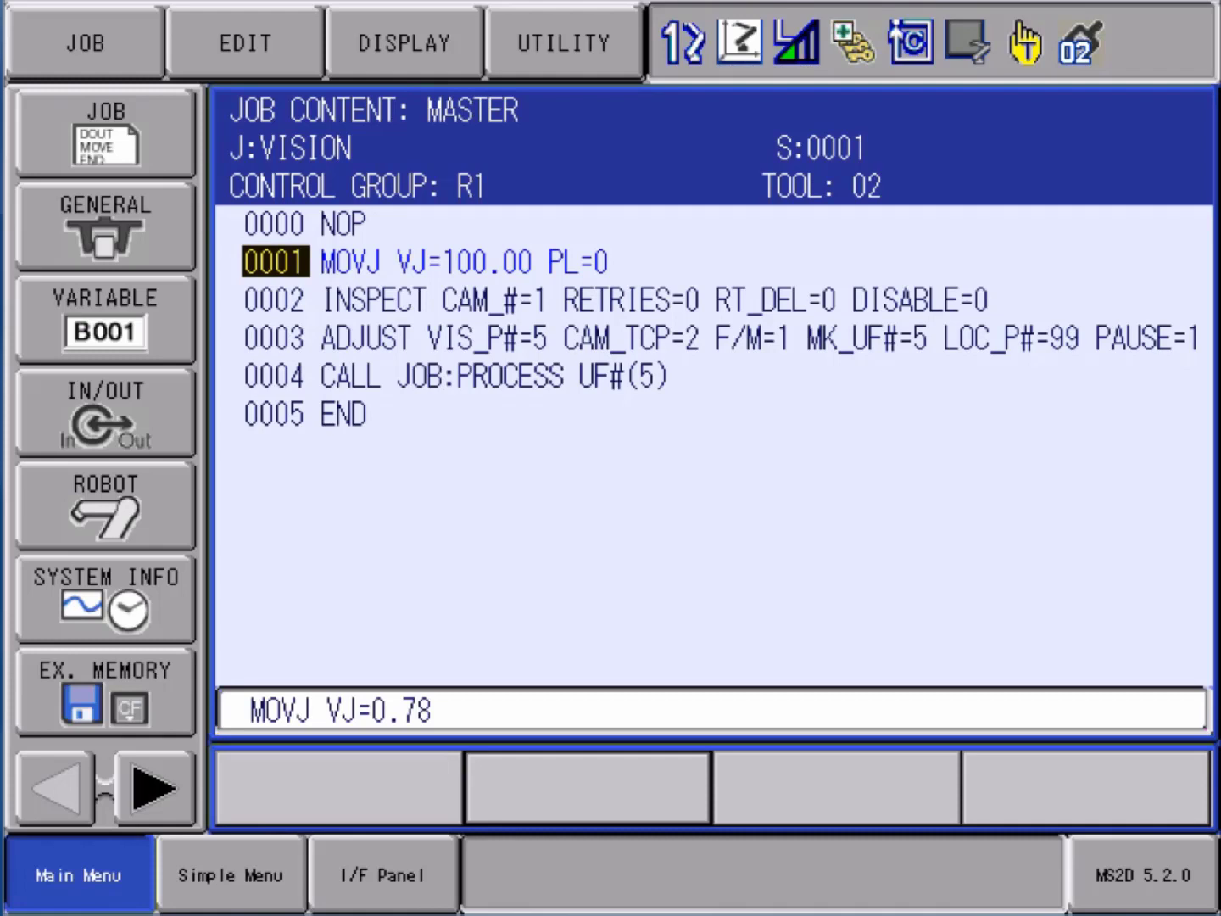
left_click(274, 299)
left_click(652, 301)
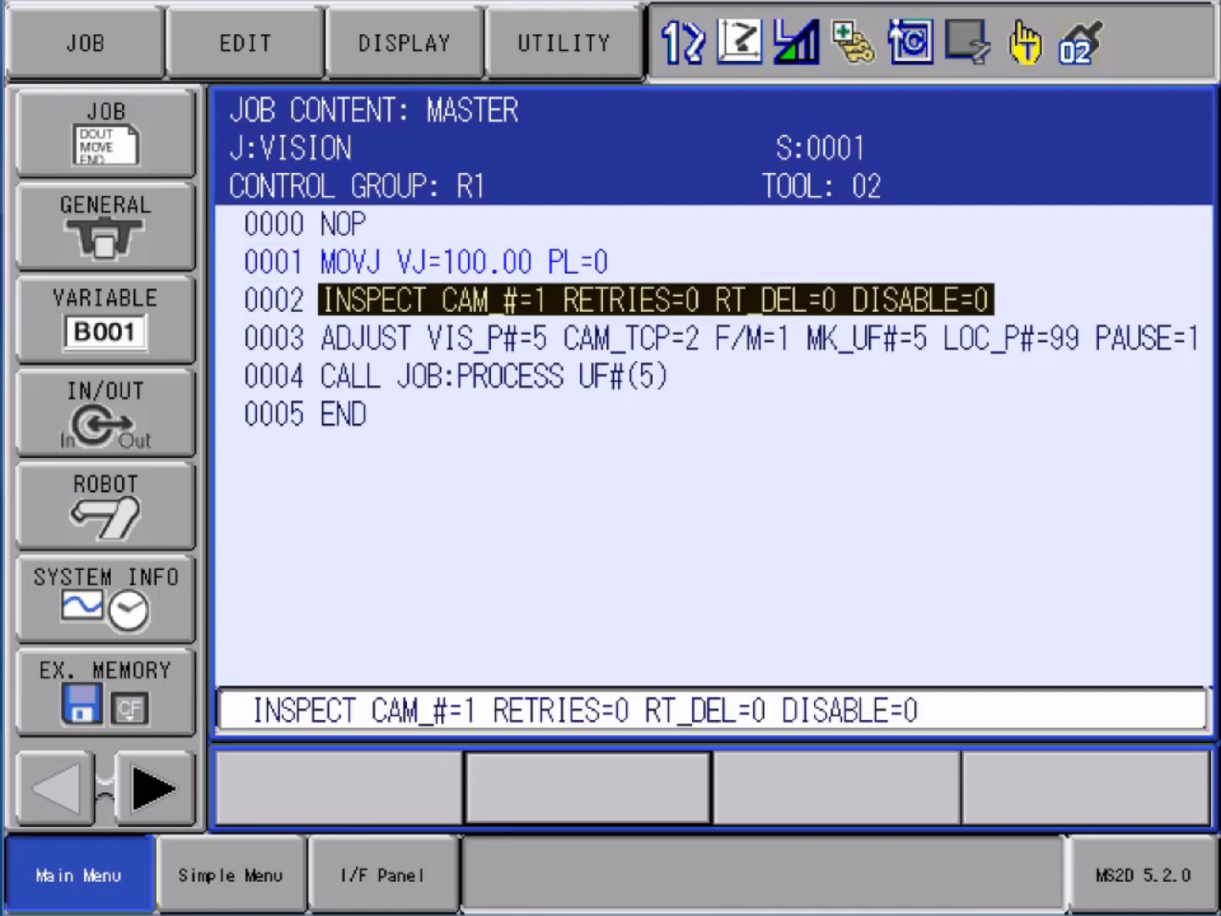
left_click(303, 709)
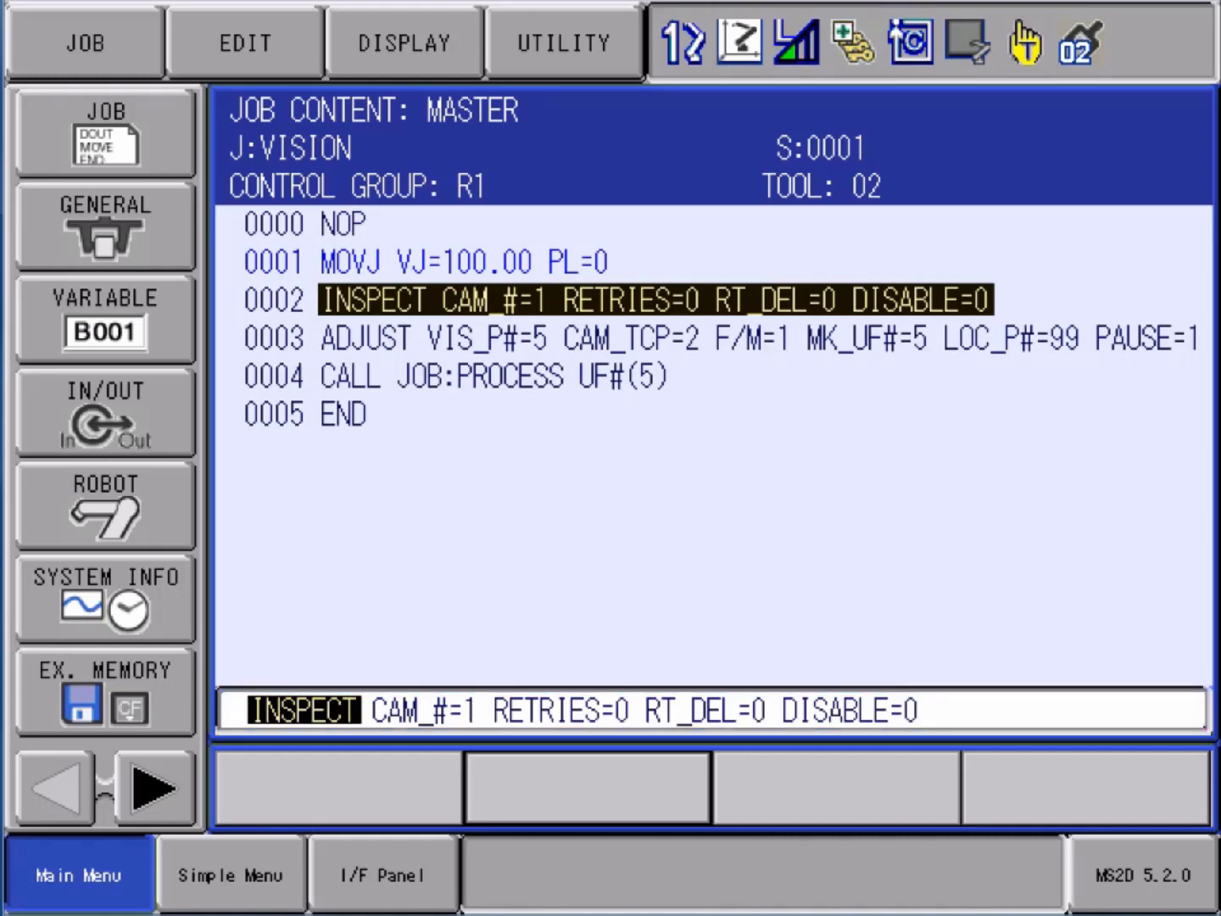
key("Return")
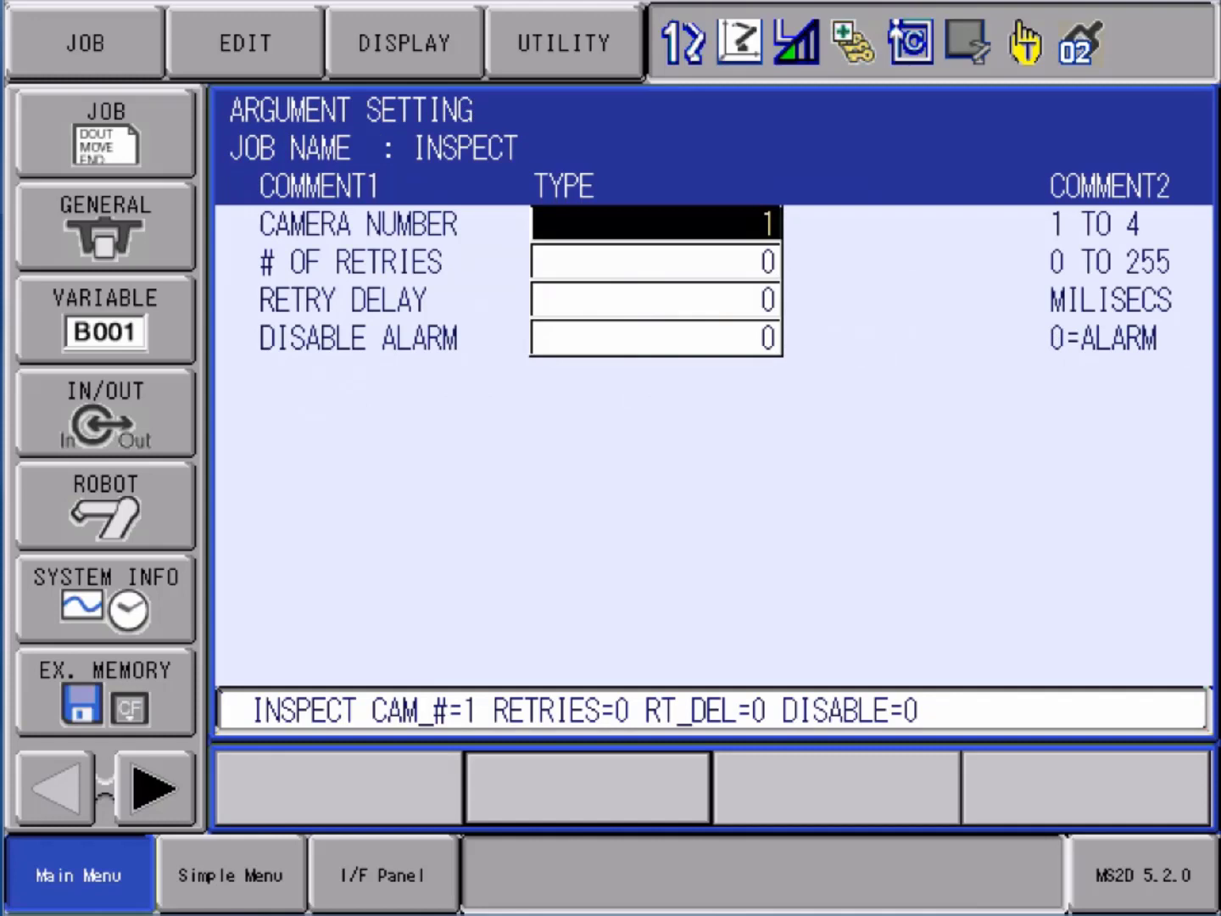
key("Down")
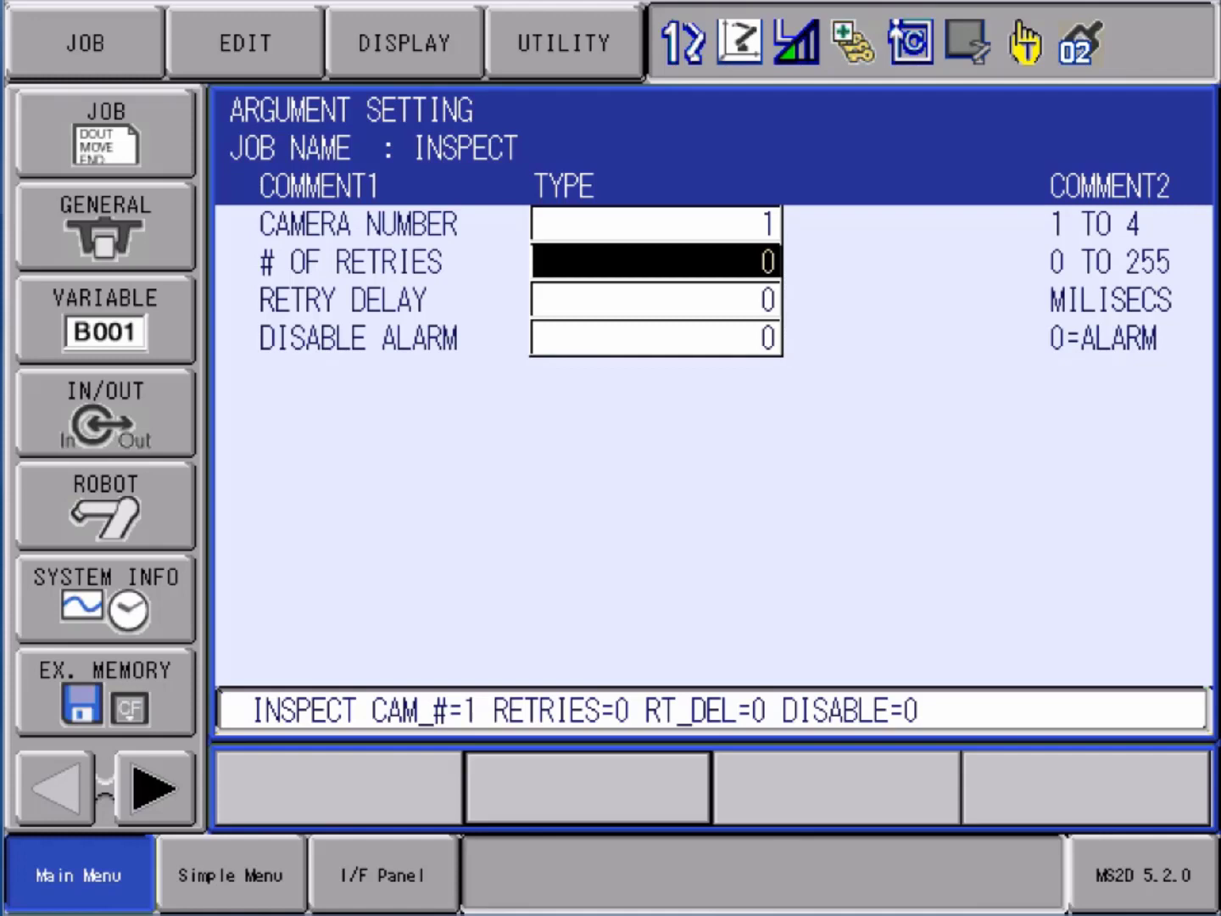
key("Down")
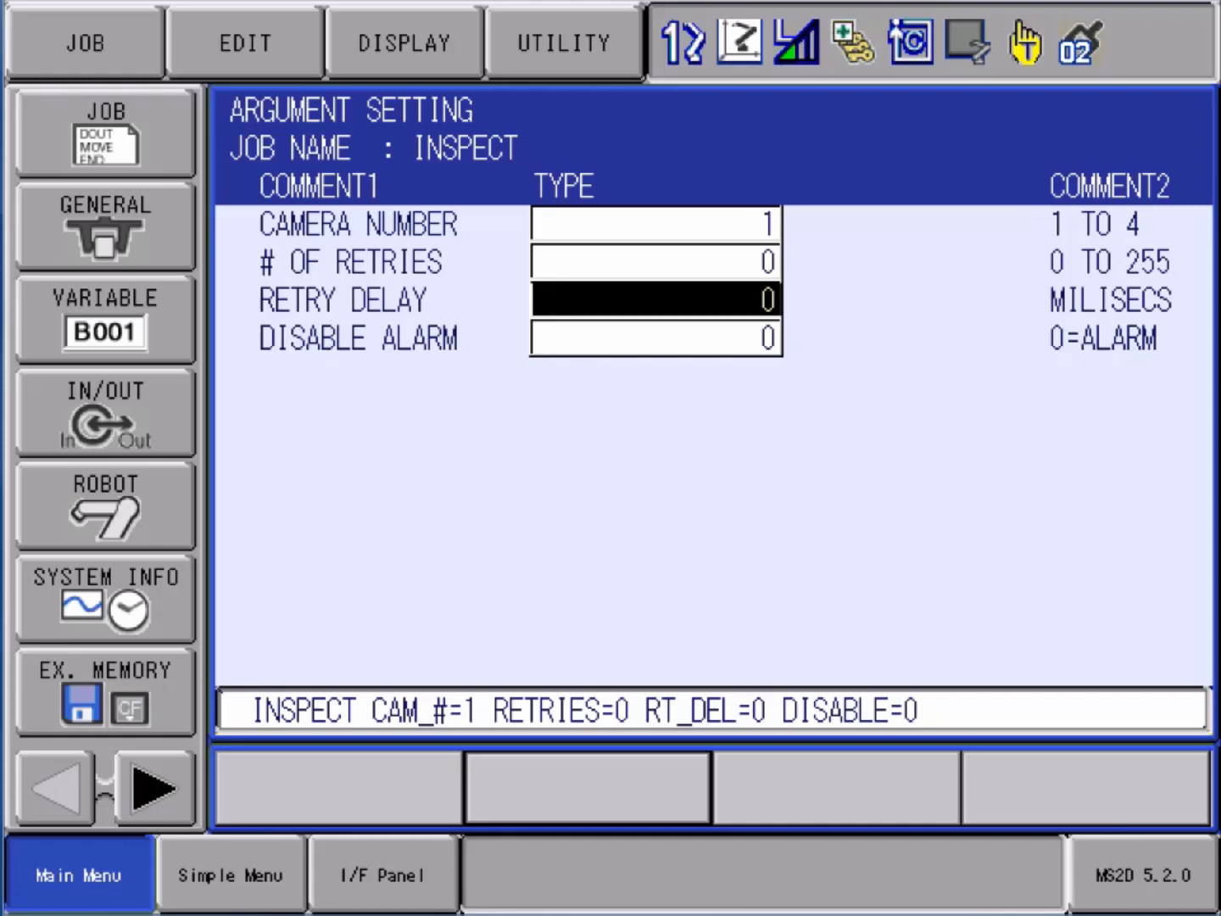
key("Down")
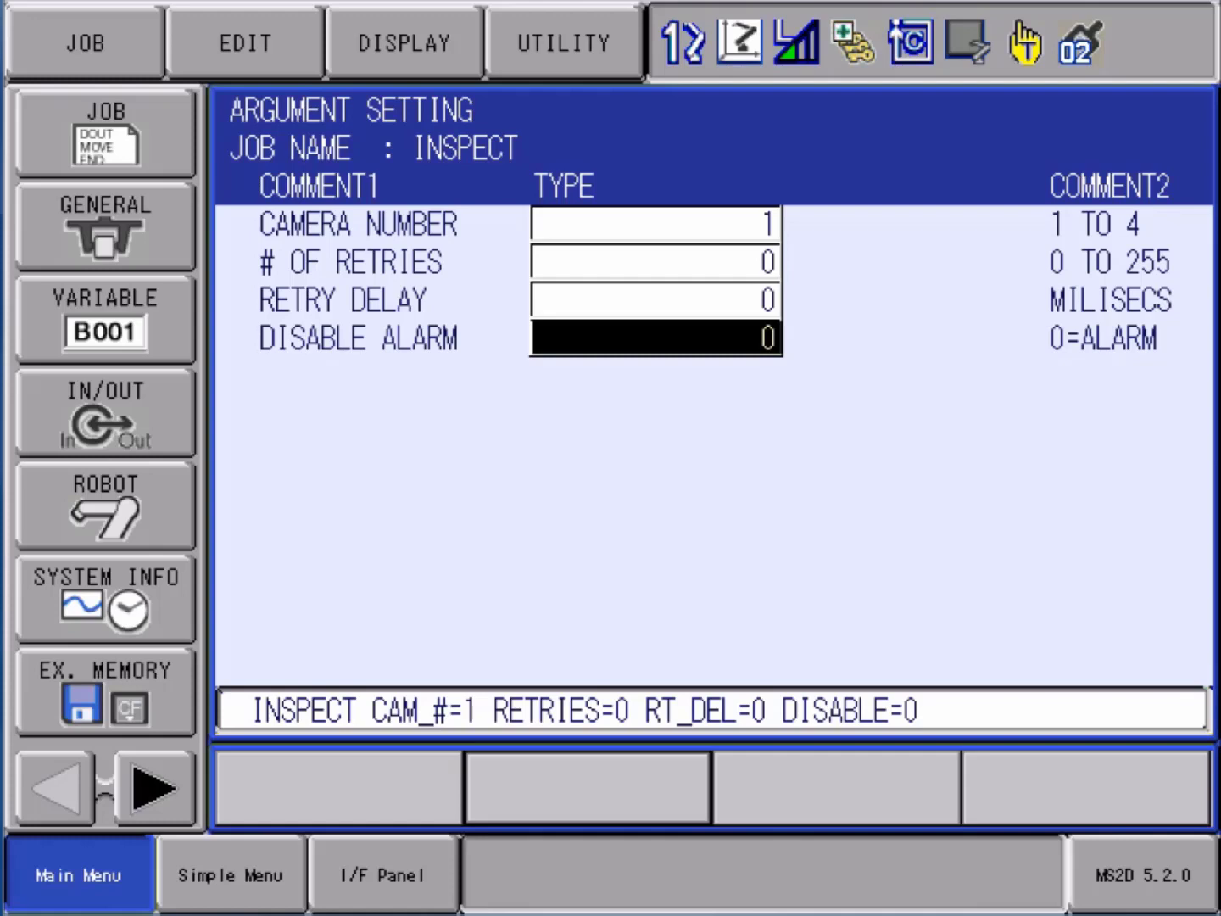
key("Return")
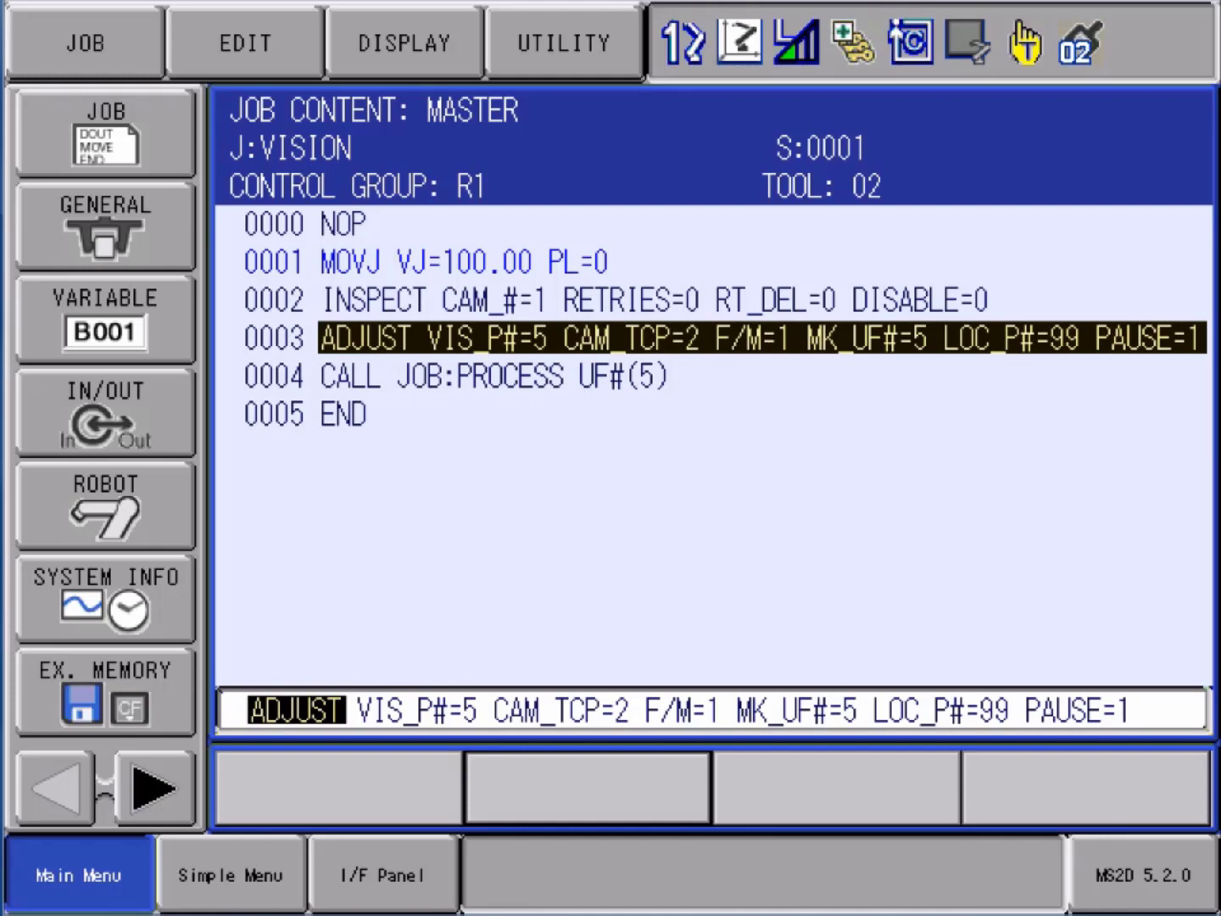
- Fill in the ADJUST arguments with UF# 5, result buffer P99 and PAUSE, inserting line 0003
key("Return")
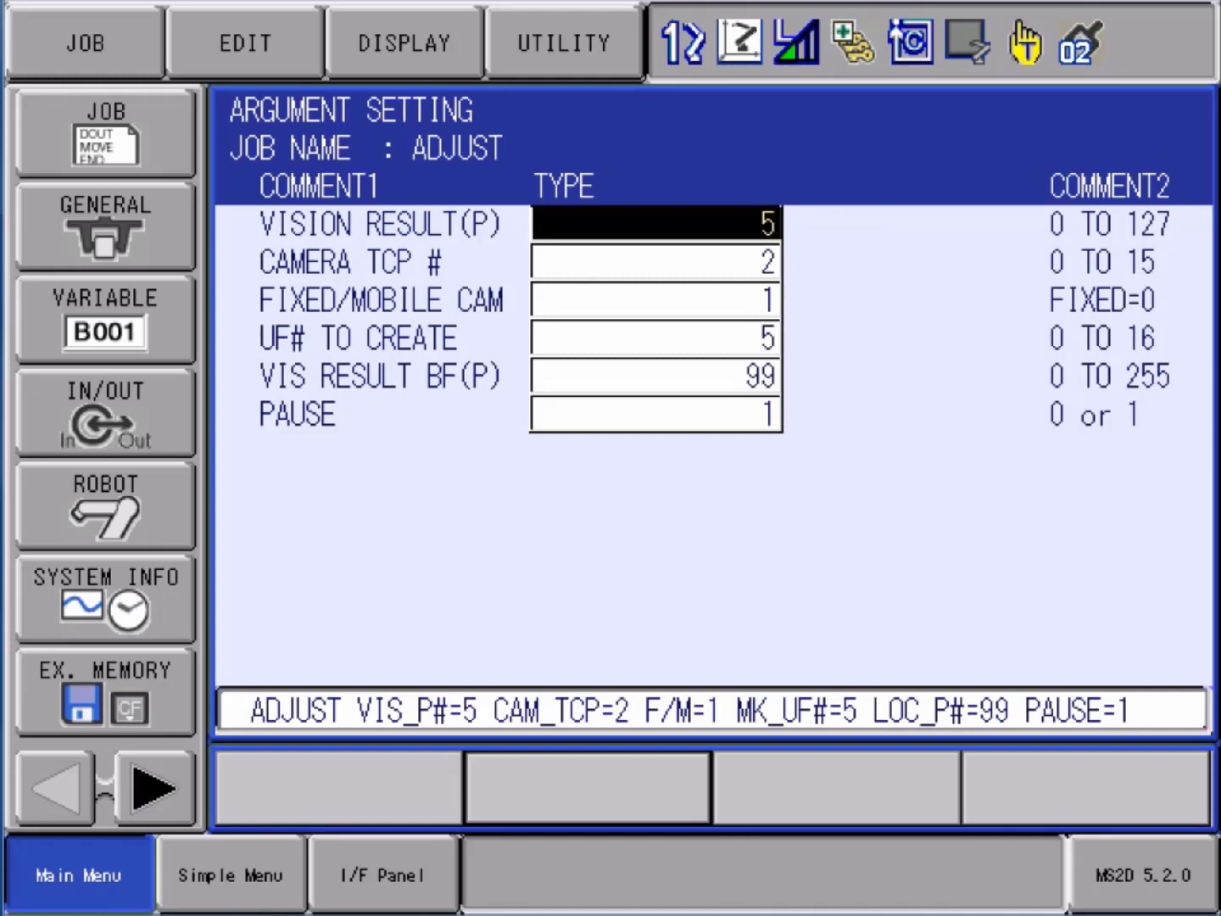
key("Down")
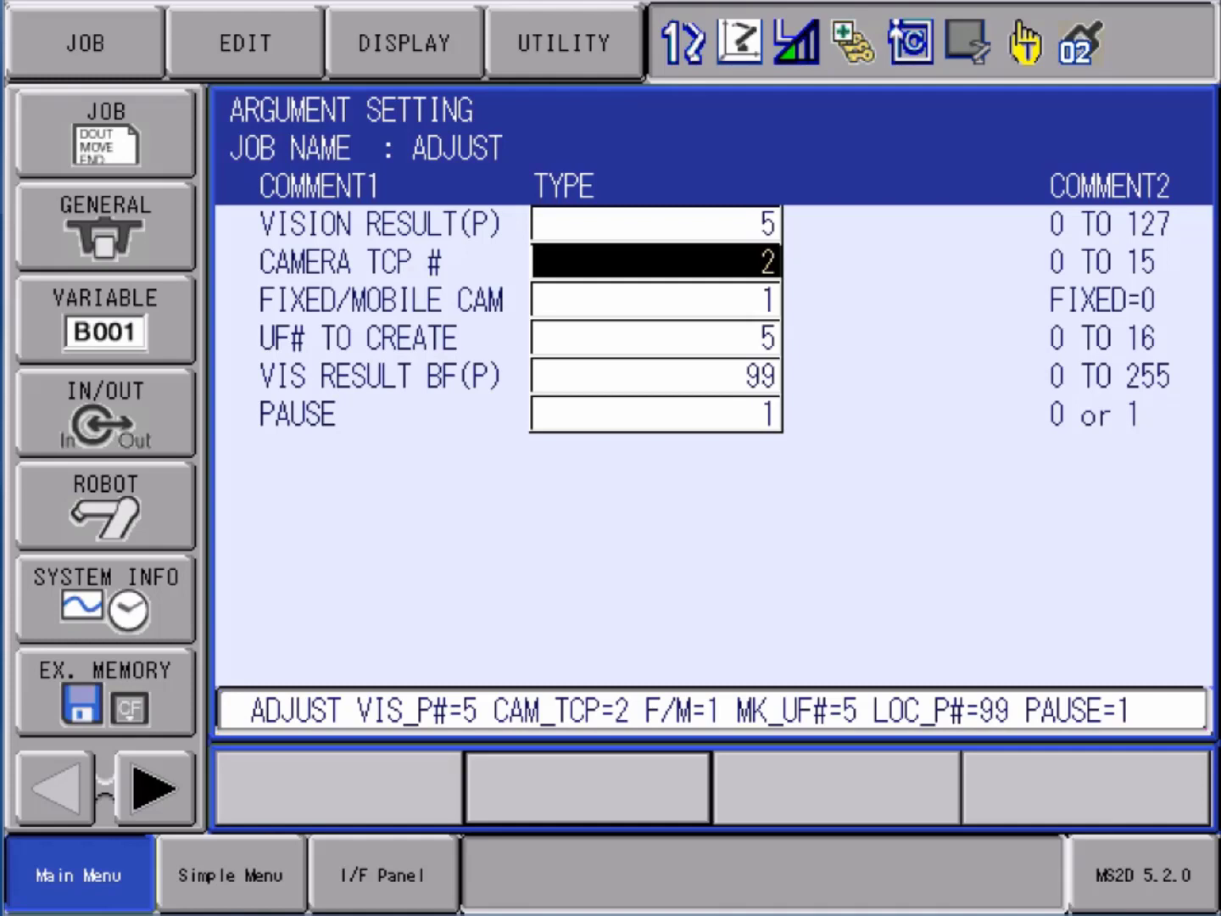
key("Down")
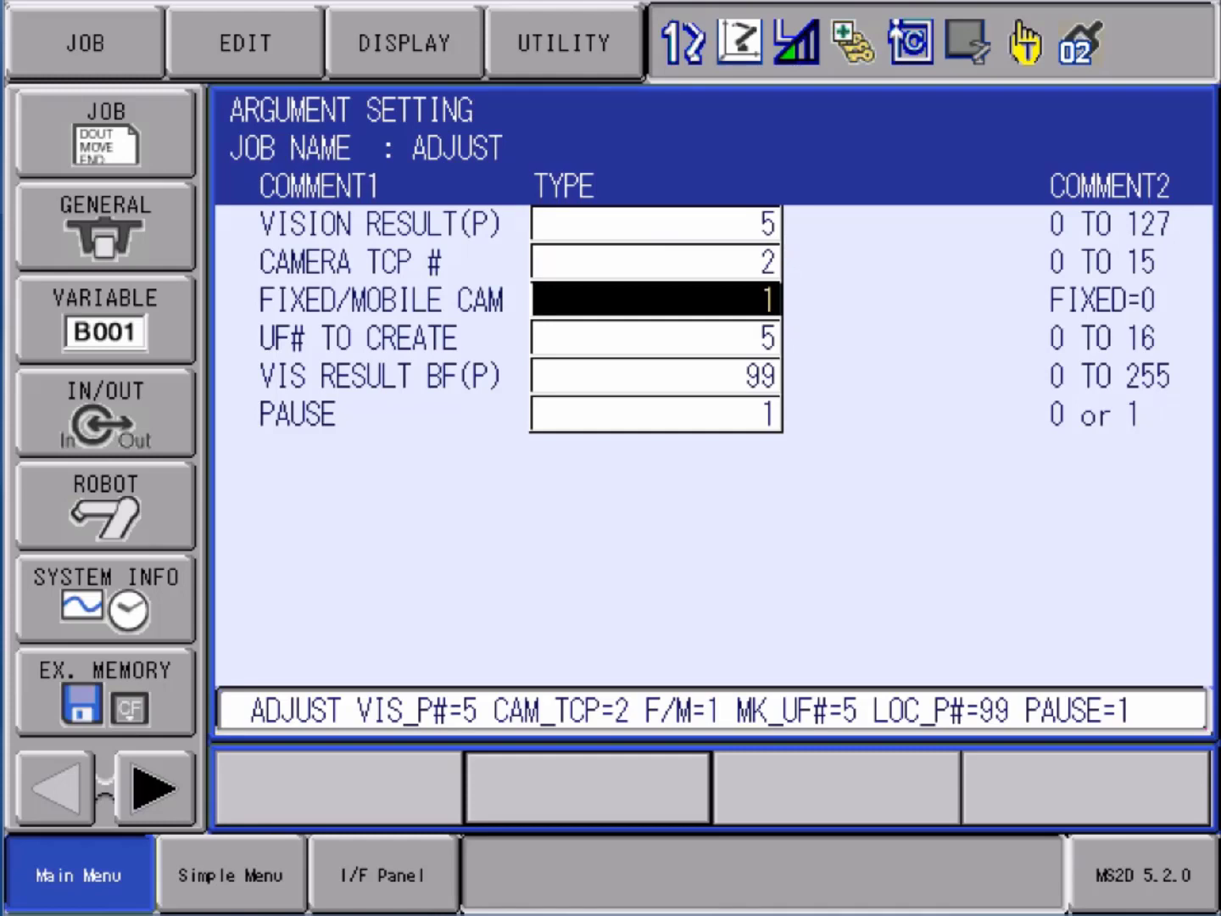
key("Down")
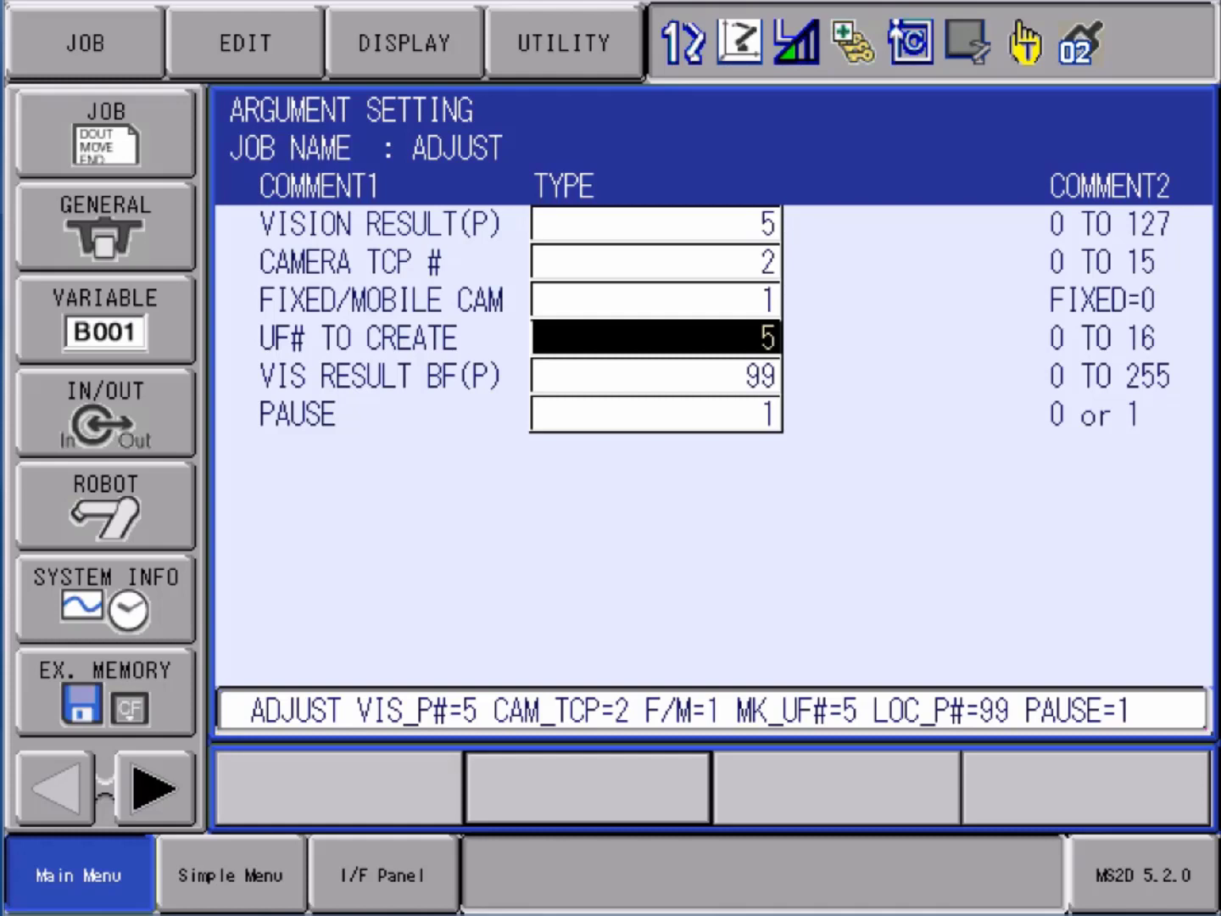
left_click(656, 375)
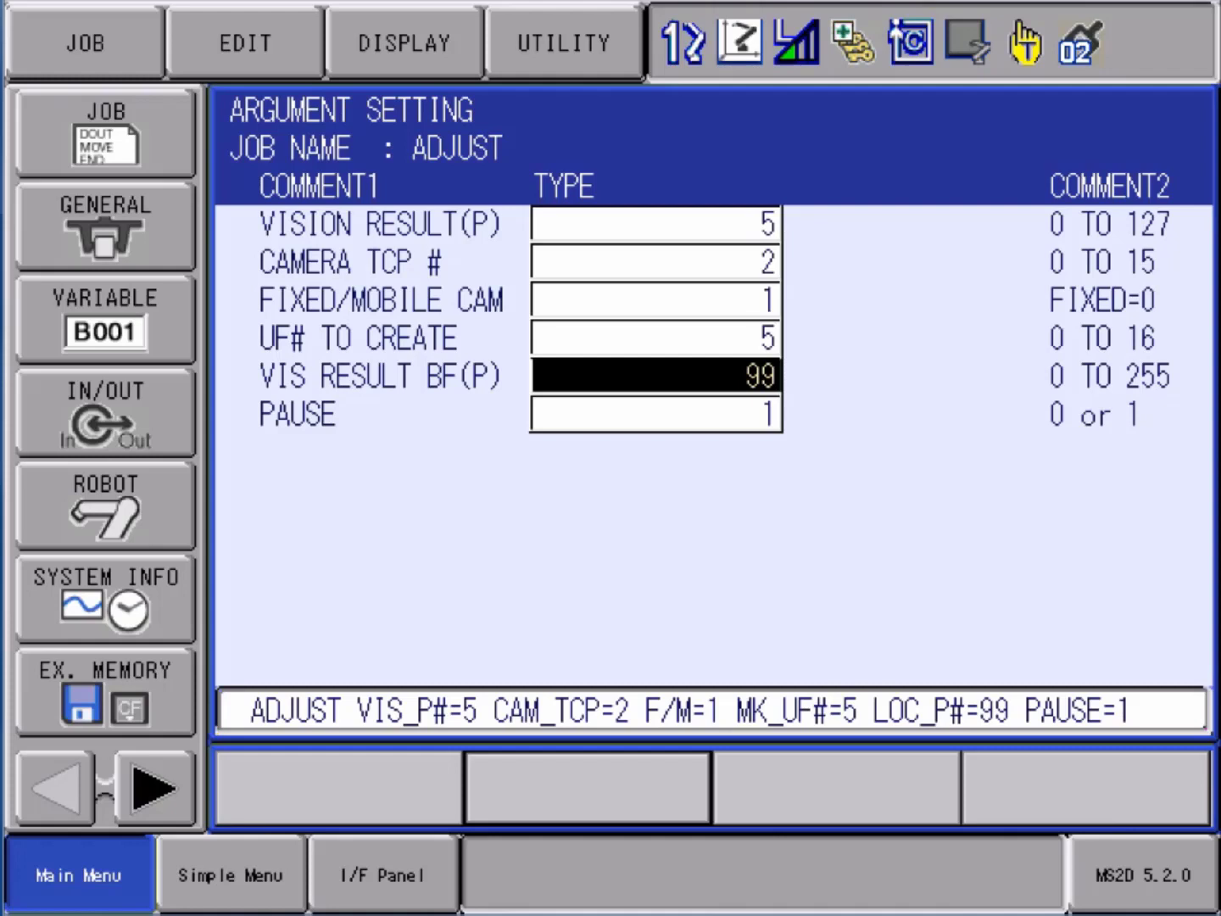
key("Down")
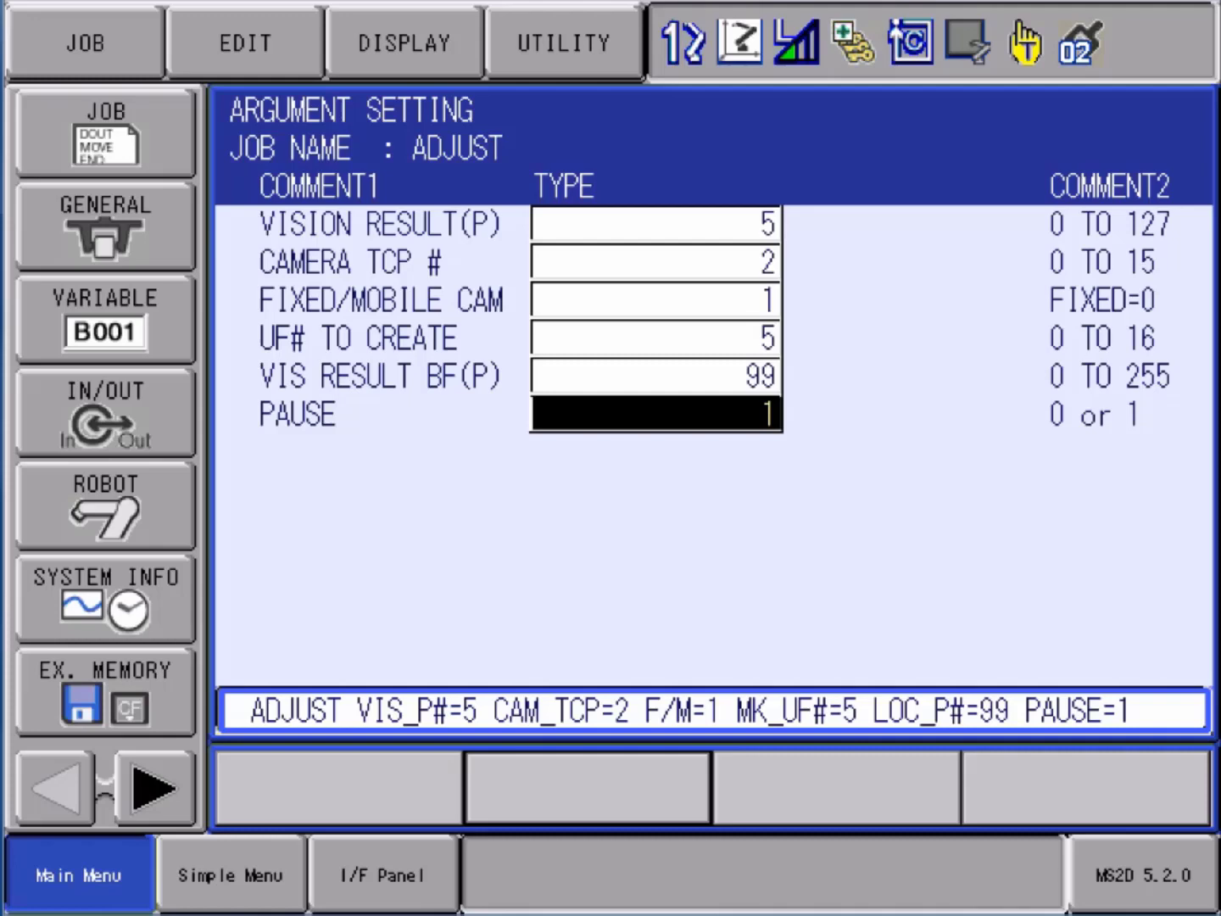
key("Return")
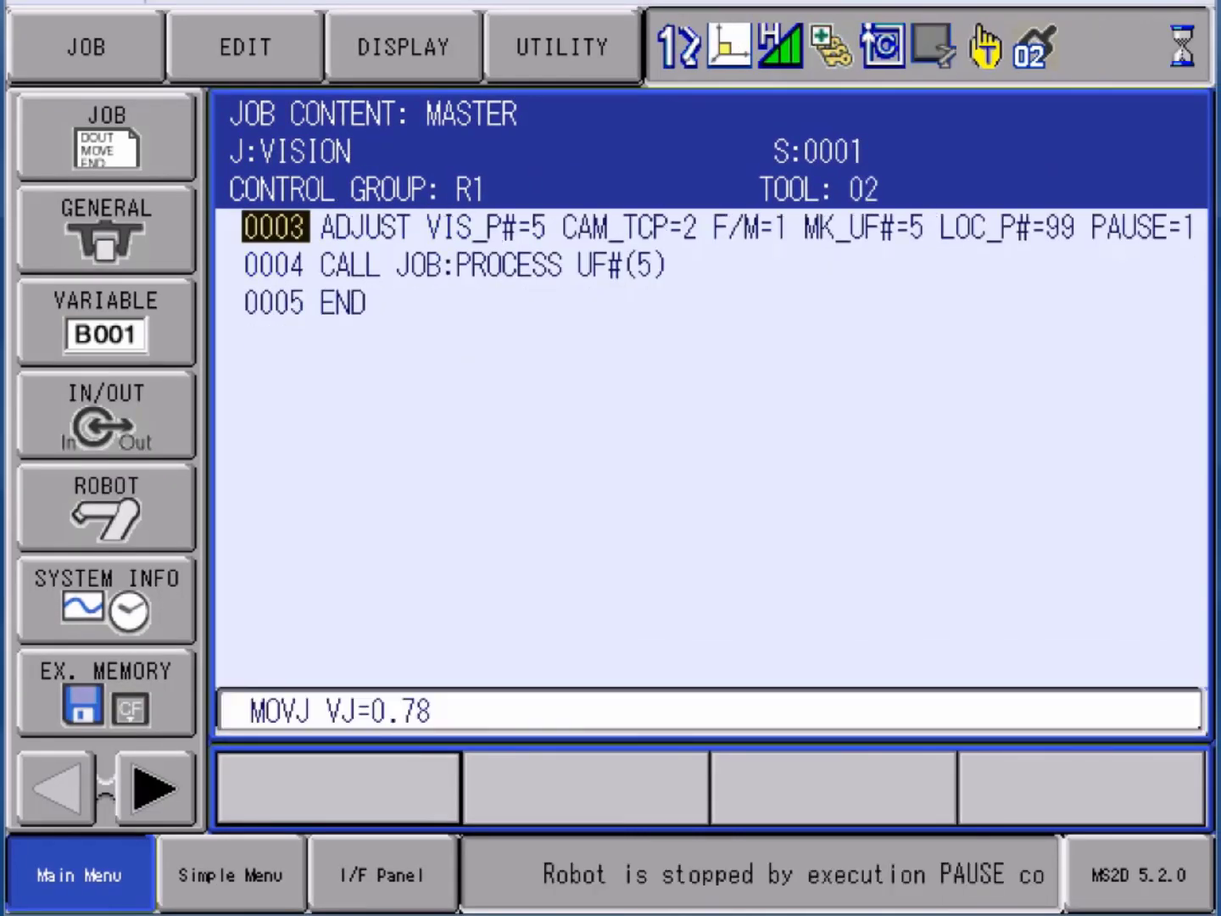
- Open the Relative Job conversion utility and choose PROCESS as the source job
key("Tab")
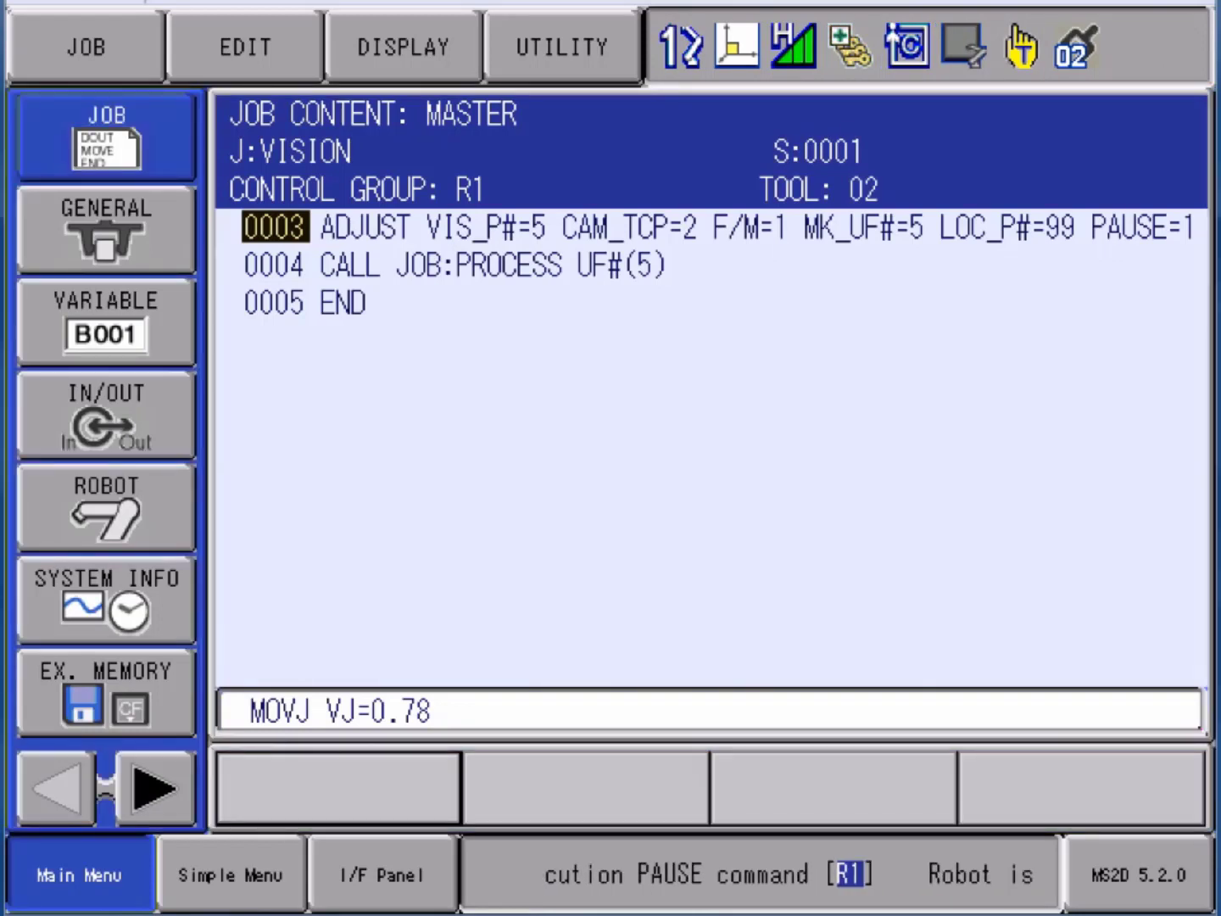
key("Right")
key("Right")
key("Right")
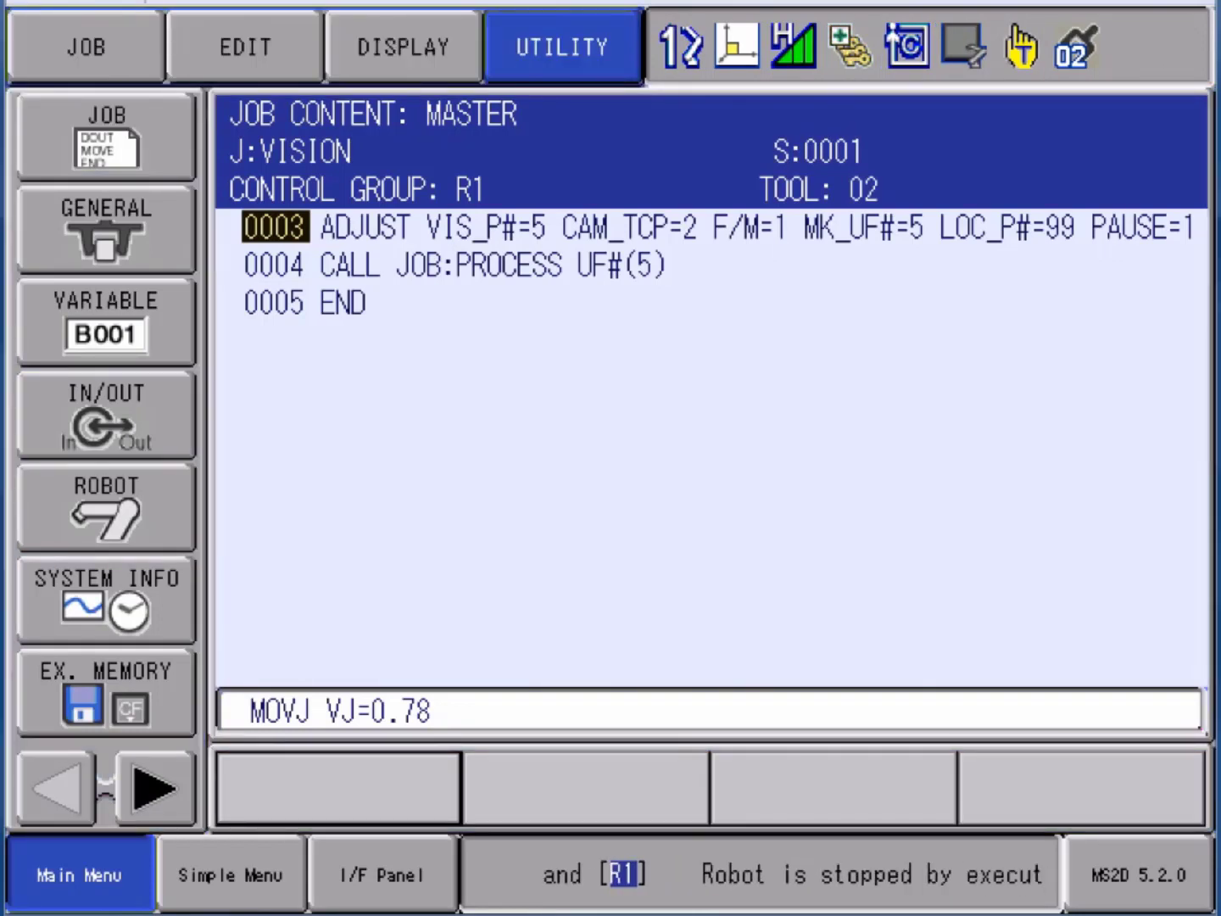
key("Return")
key("Down")
key("Down")
key("Down")
key("Down")
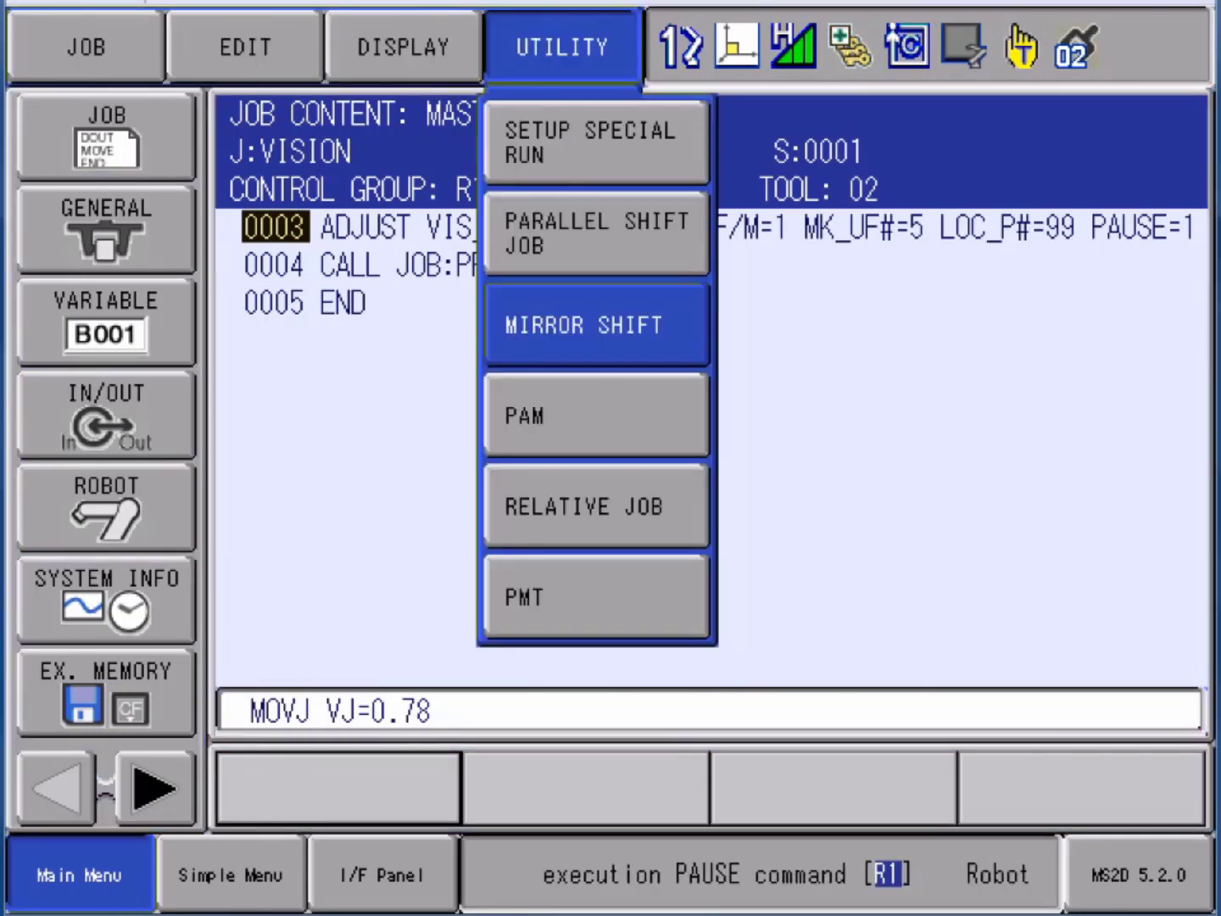
key("Return")
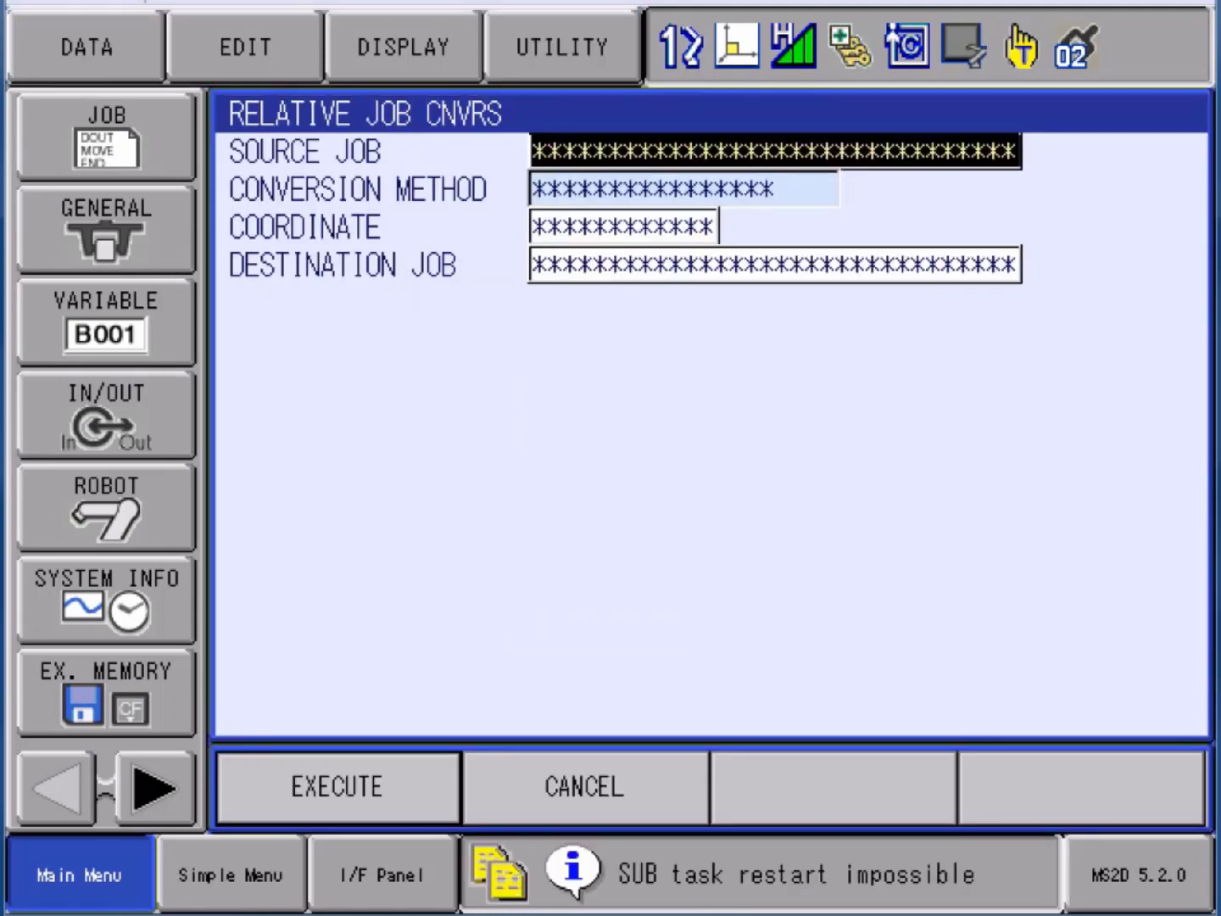
key("Return")
key("Down")
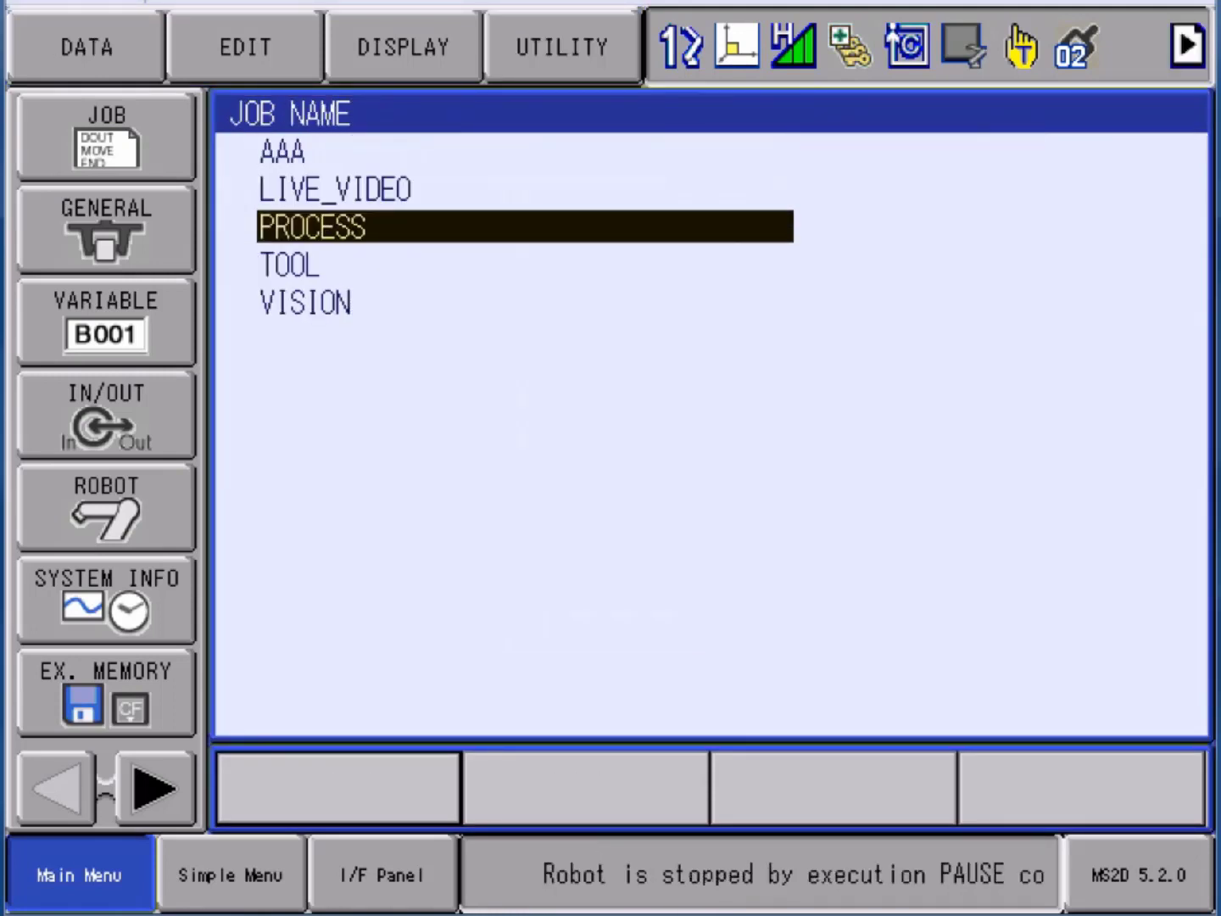
key("Return")
- Set the conversion coordinate to User #5 and execute the relative conversion of PROCESS
key("Down")
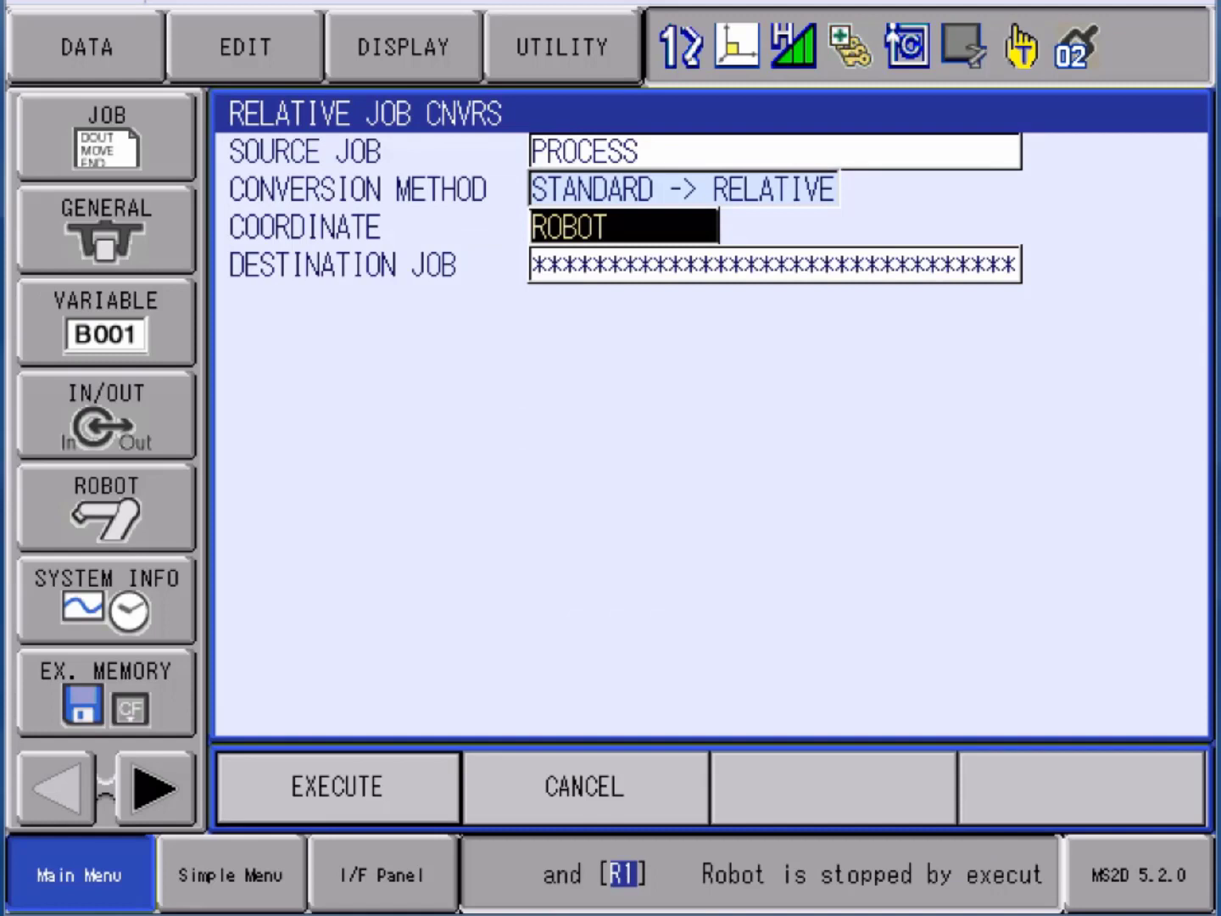
key("Return")
key("Down")
key("Escape")
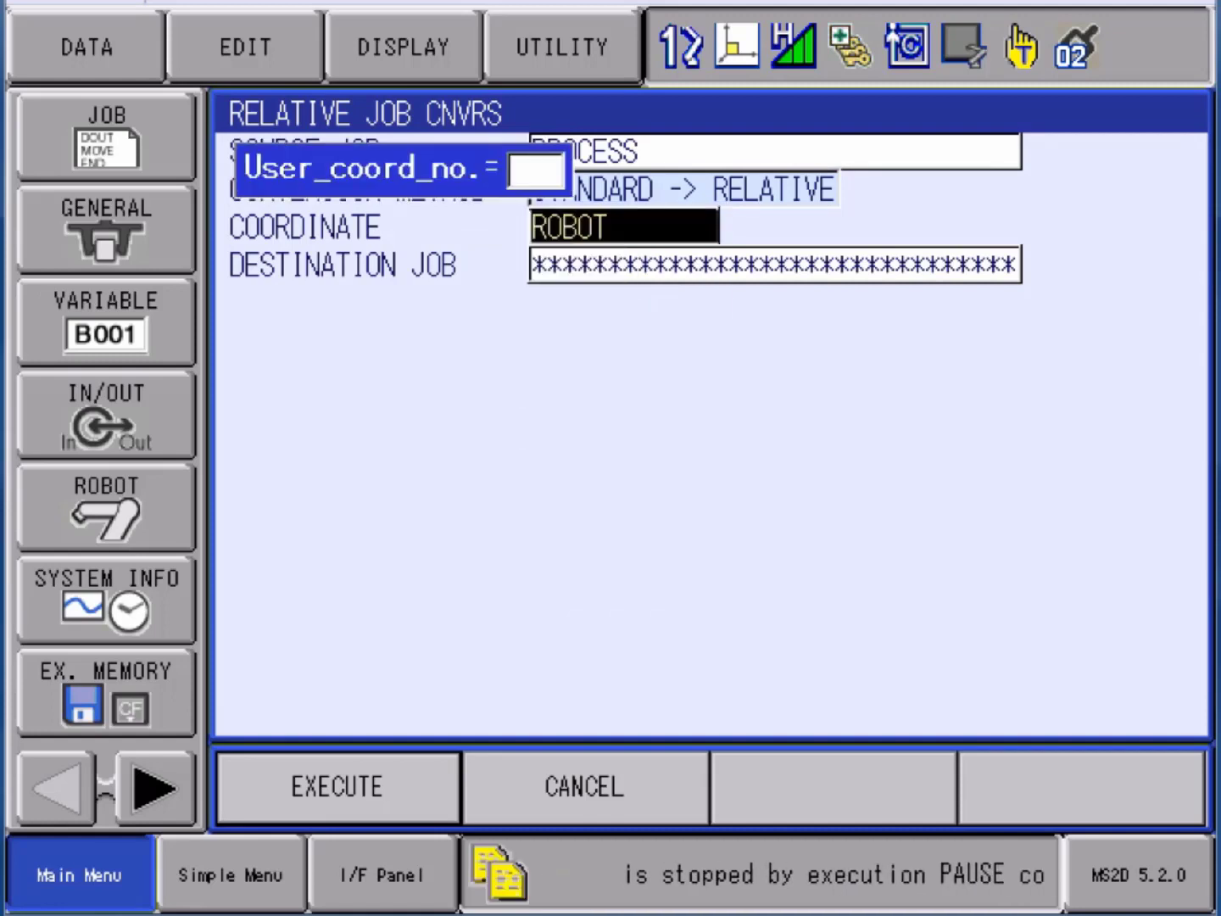
type("5")
key("Return")
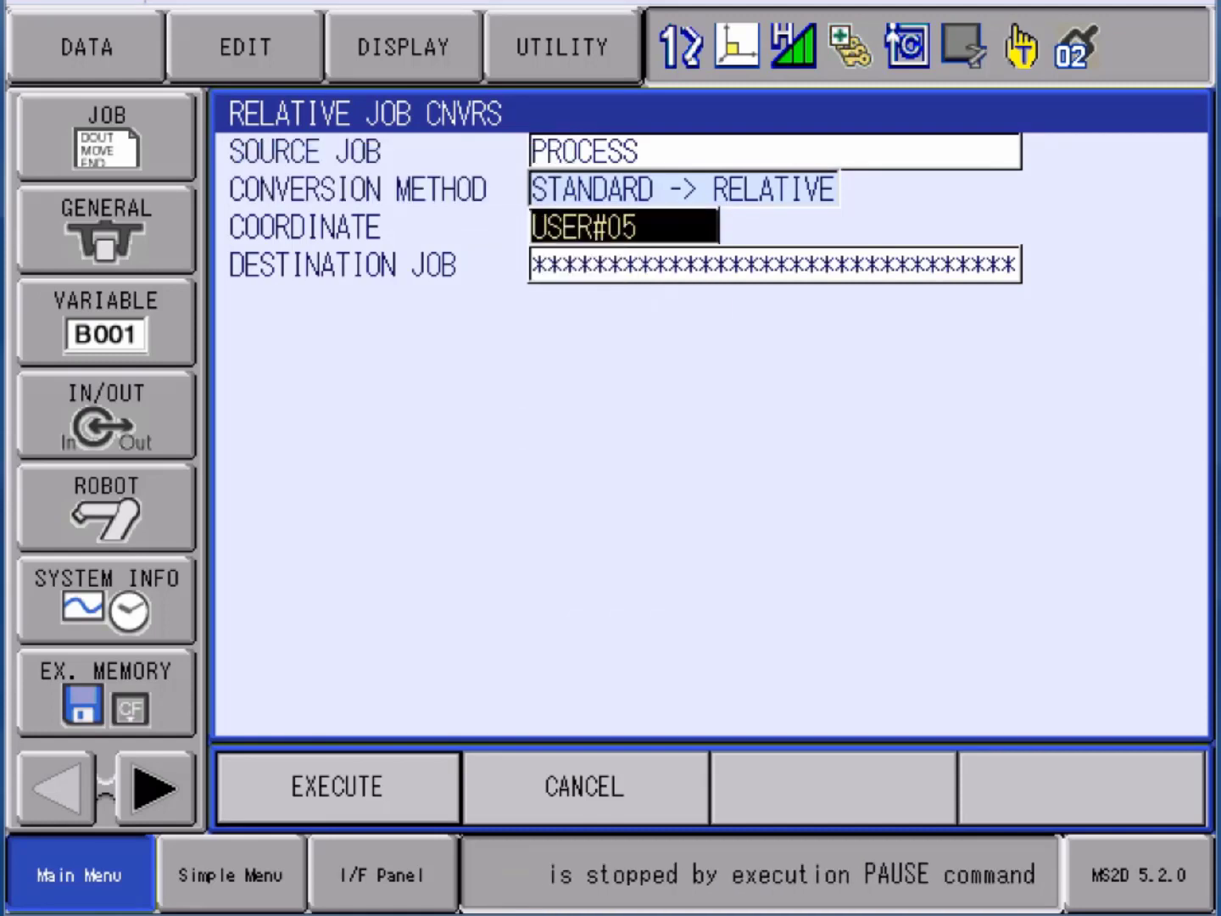
key("Down")
key("Return")
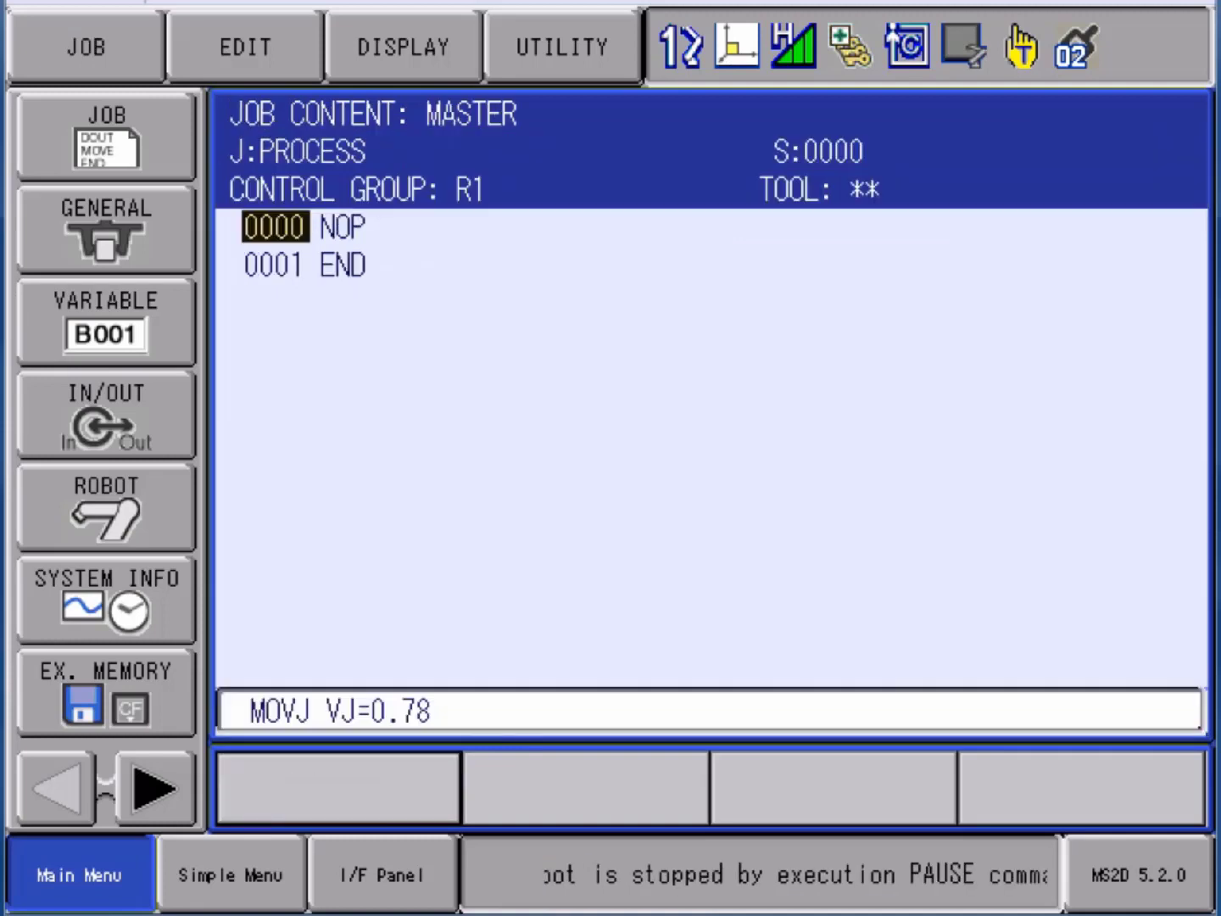
- Record a MOVJ VJ=100 point and MOVL points at speeds 500, 100 and 250 in PROCESS
key("Return")
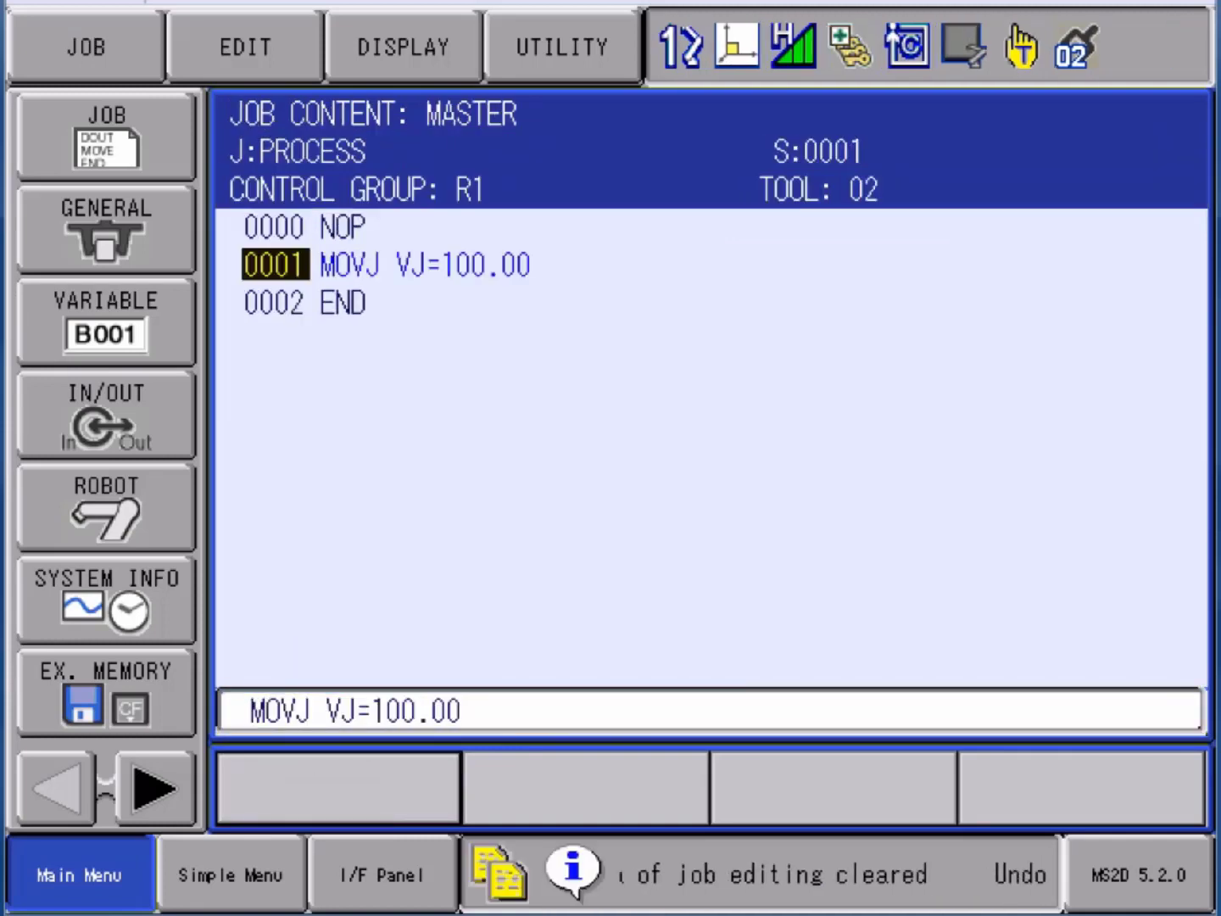
type("0")
key("Return")
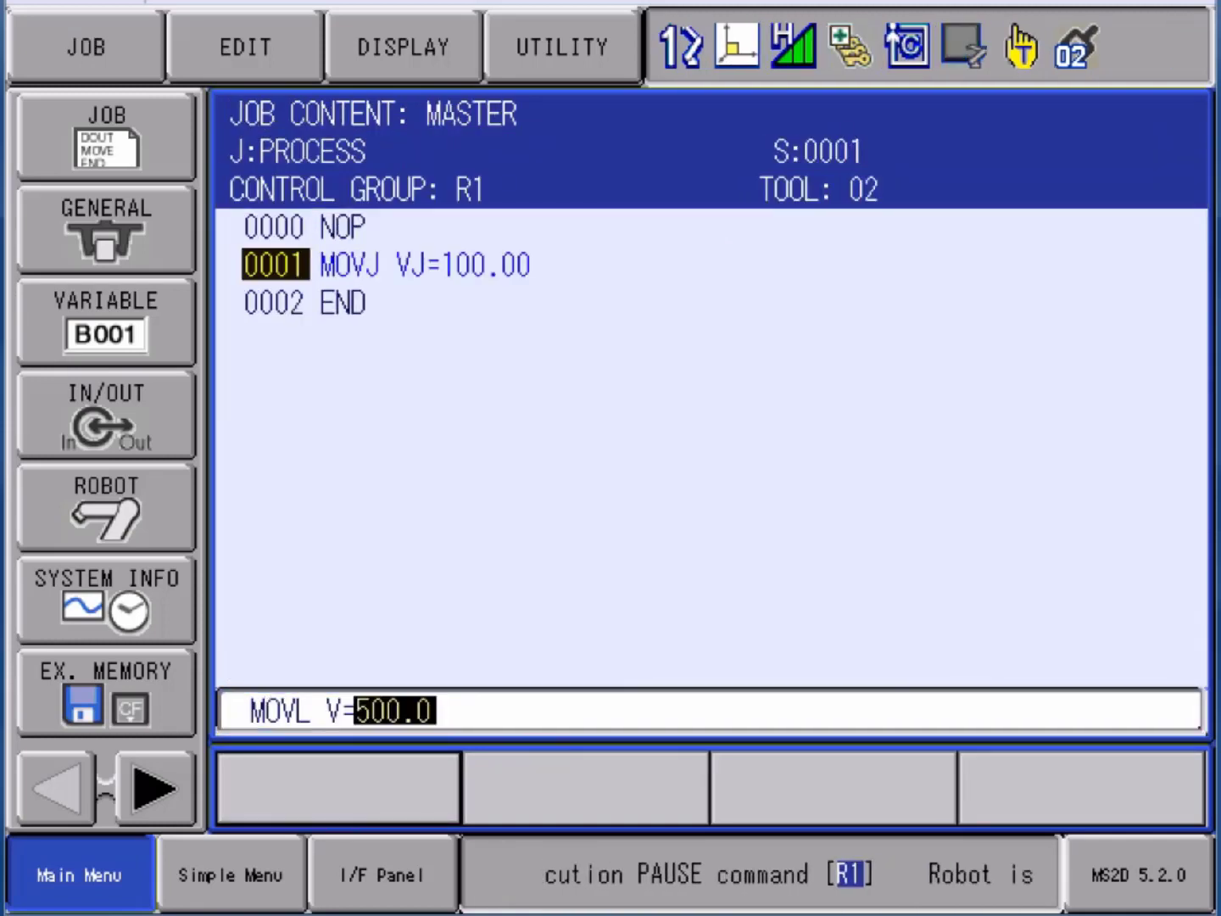
key("Return")
key("Return")
type("100")
key("Return")
key("Return")
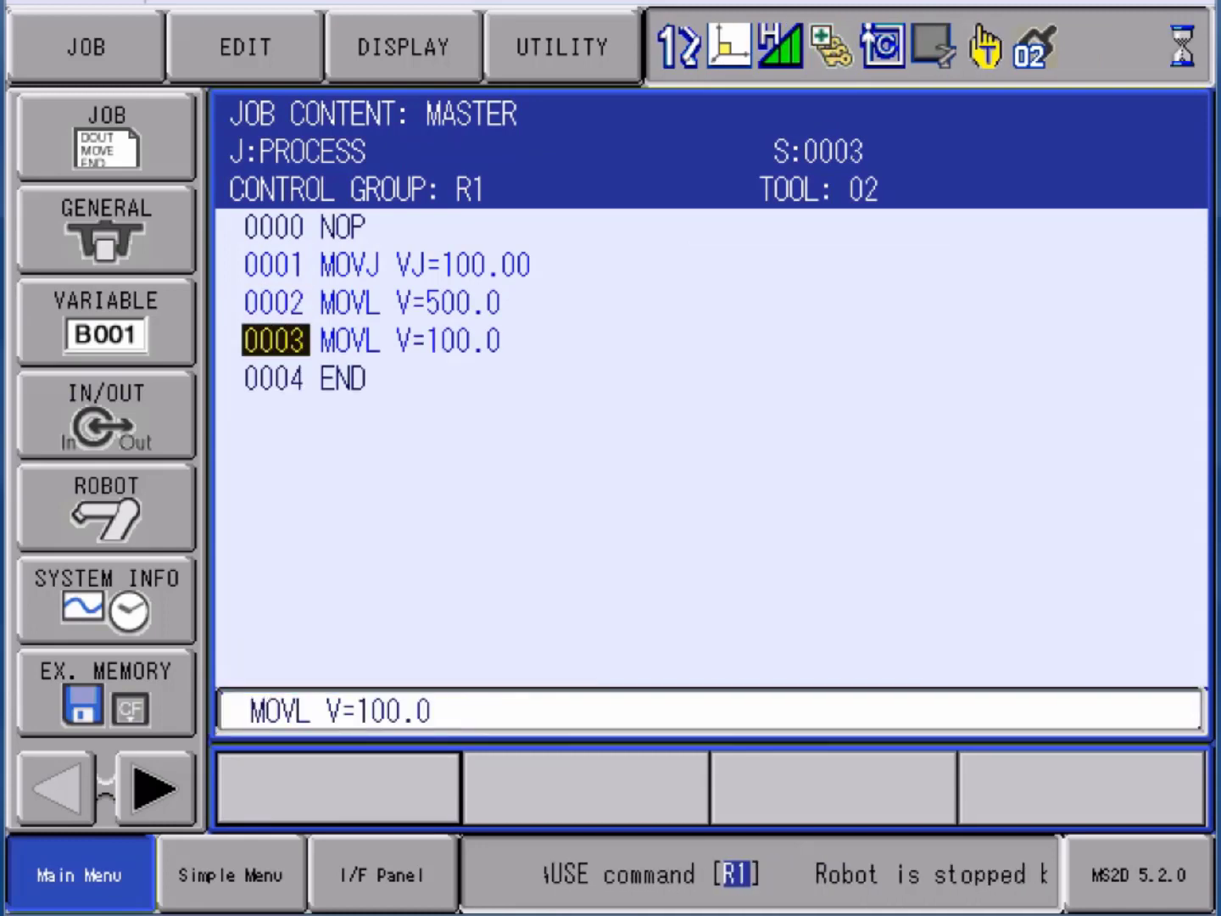
key("Return")
key("Return")
type("250")
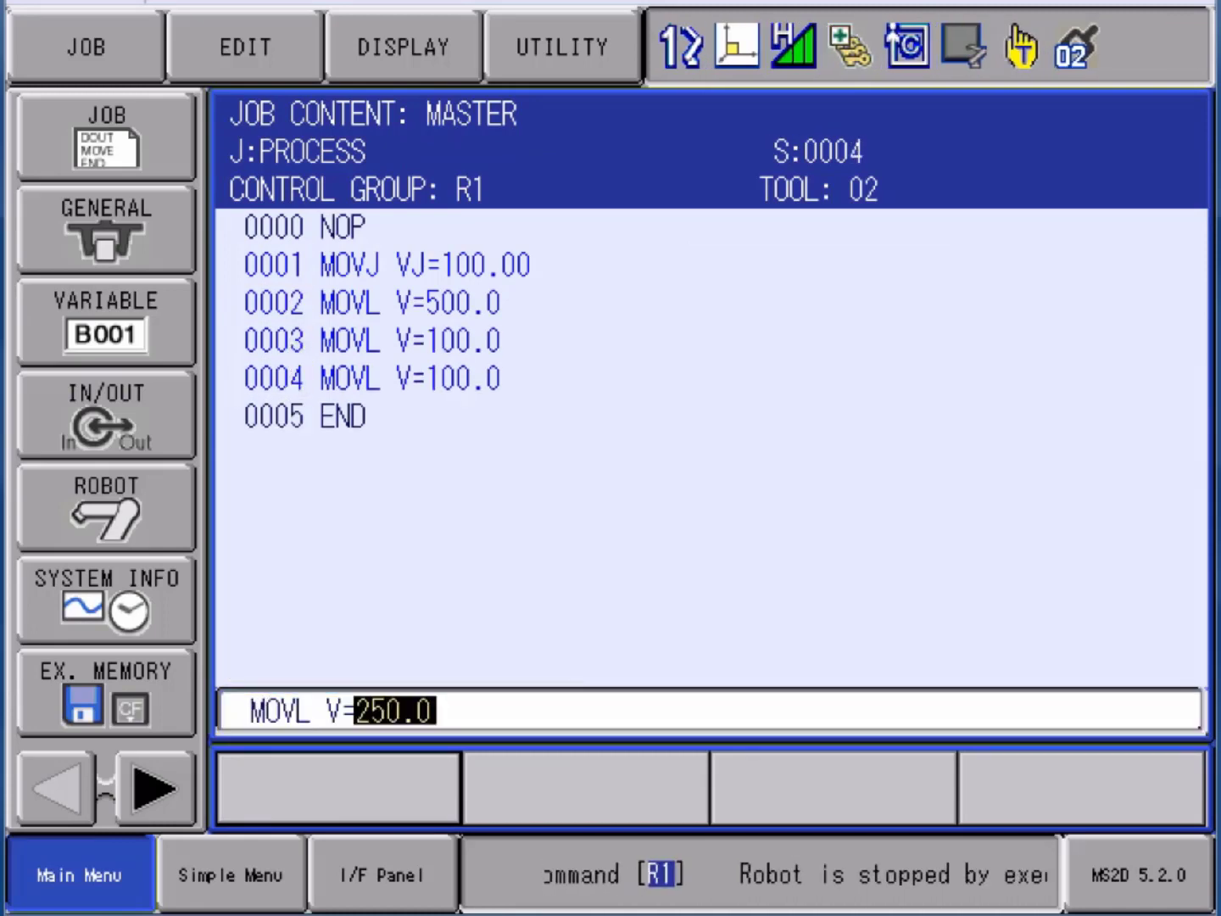
key("Return")
key("Return")
key("Return")
key("F1")
- Reopen the VISION job and check its CALL JOB:PROCESS line
key("Return")
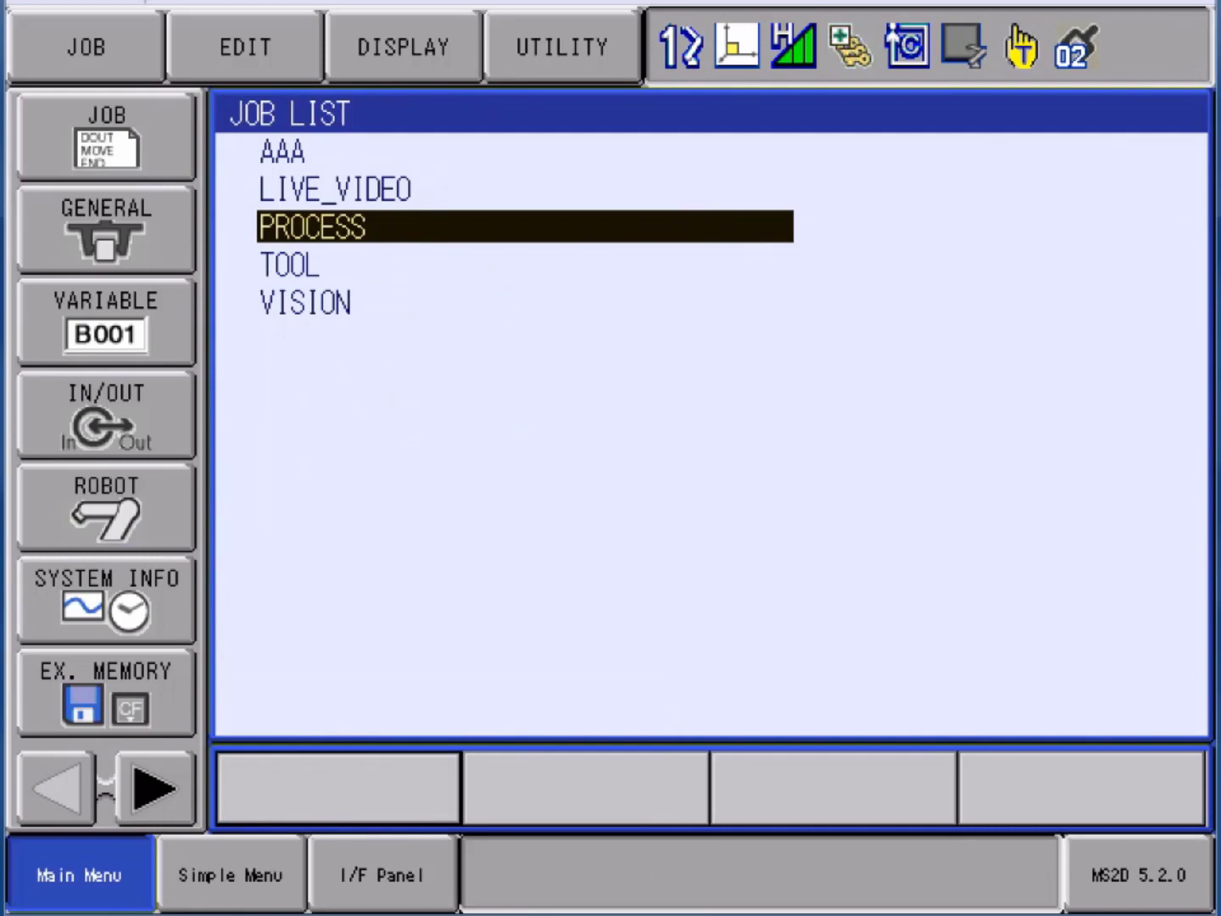
key("Down")
key("Down")
key("Return")
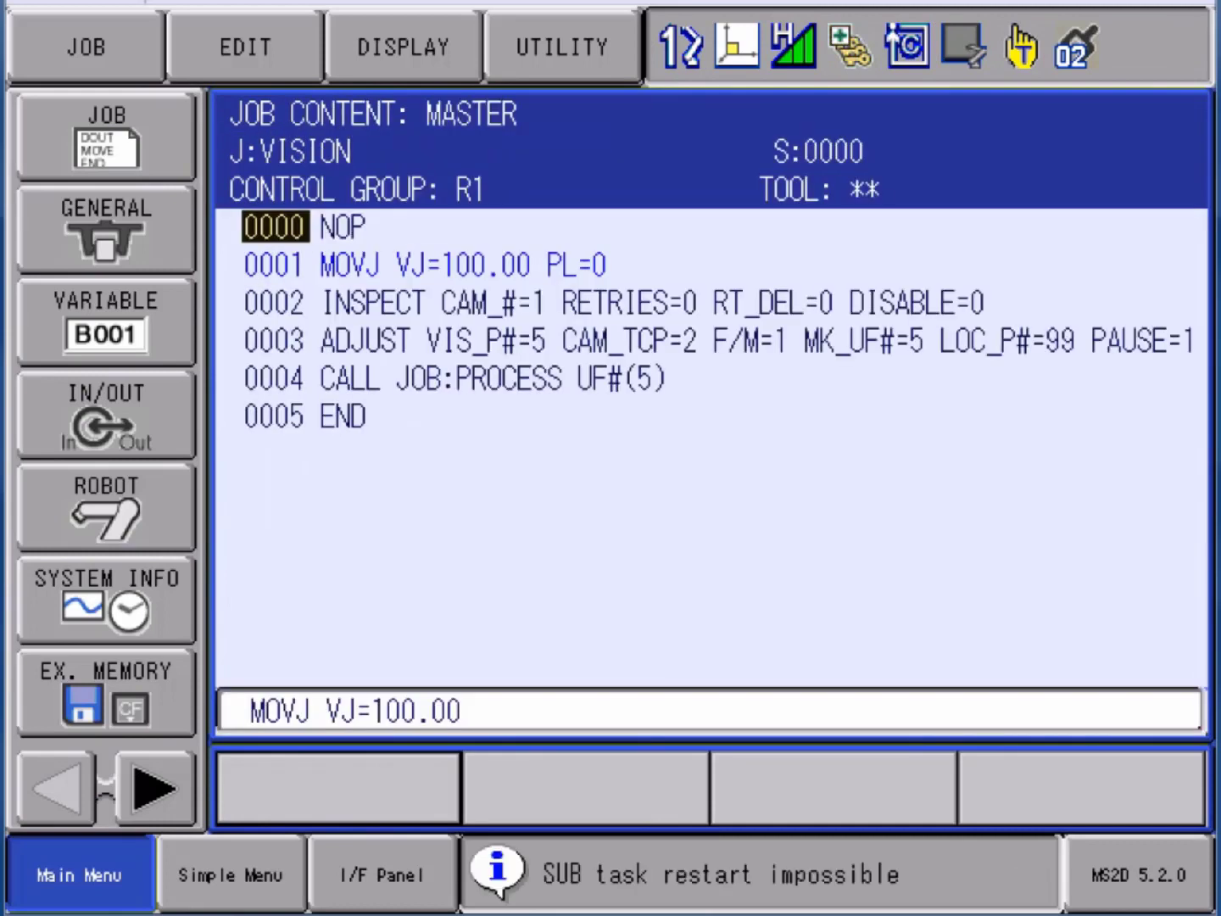
key("Down")
key("Down")
key("Down")
key("Down")
key("Right")
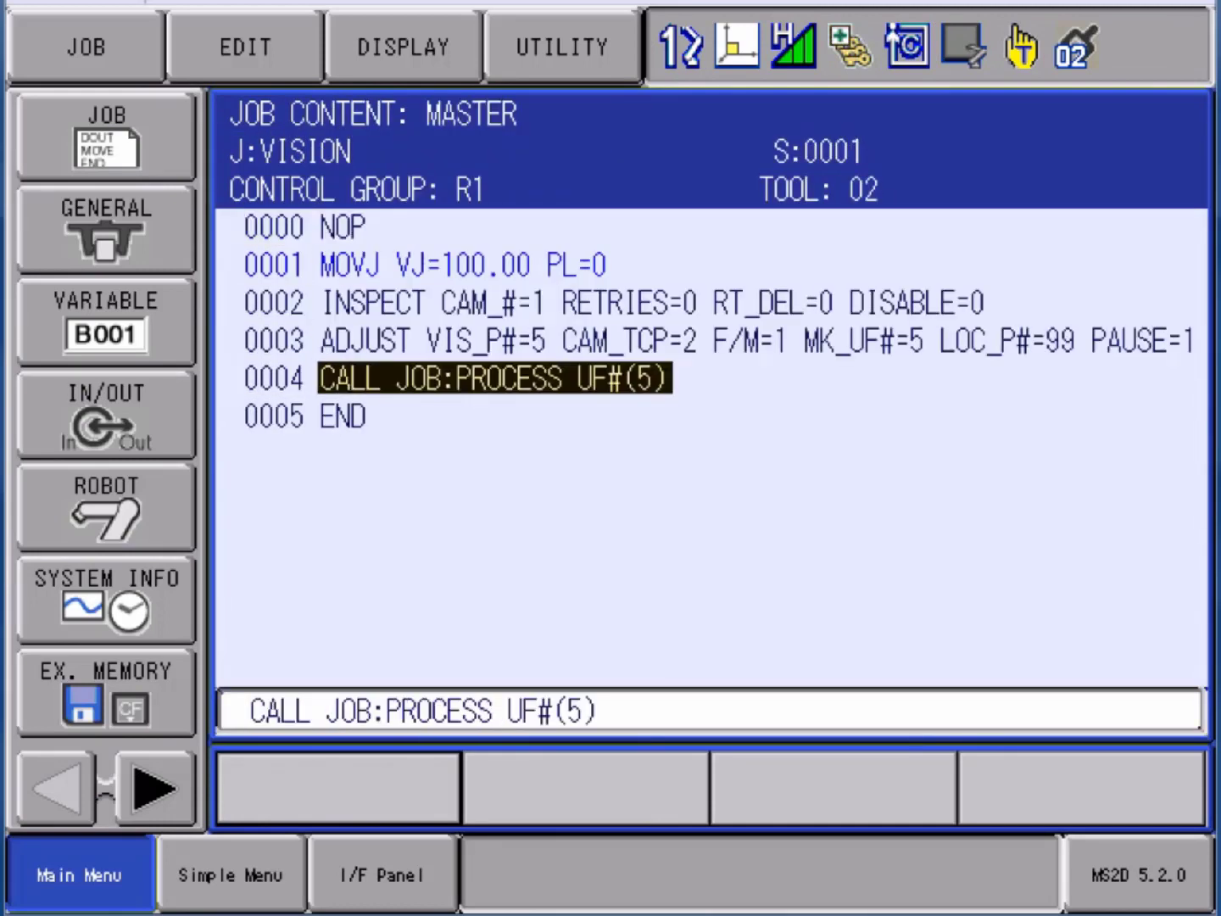
key("Return")
key("Escape")
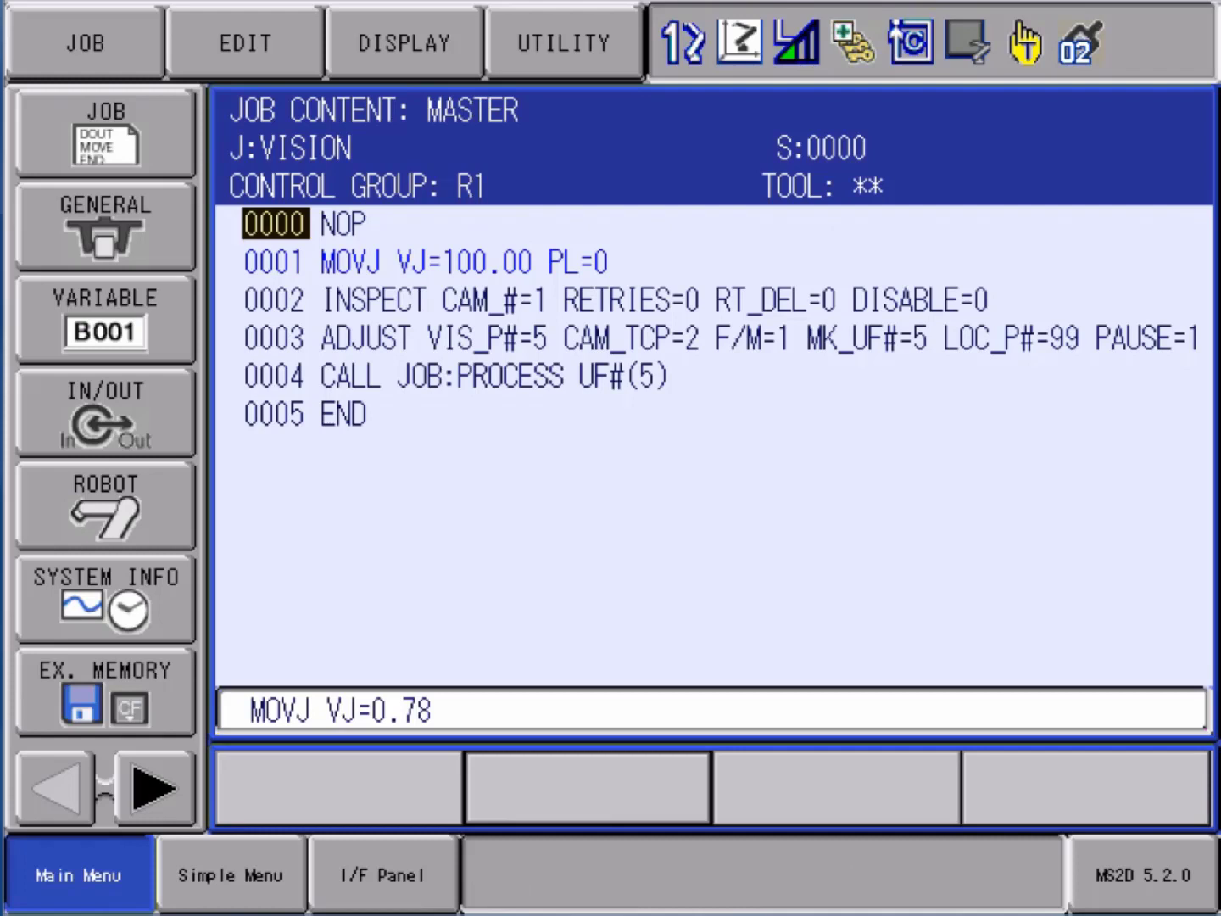
left_click(340, 339)
key("Return")
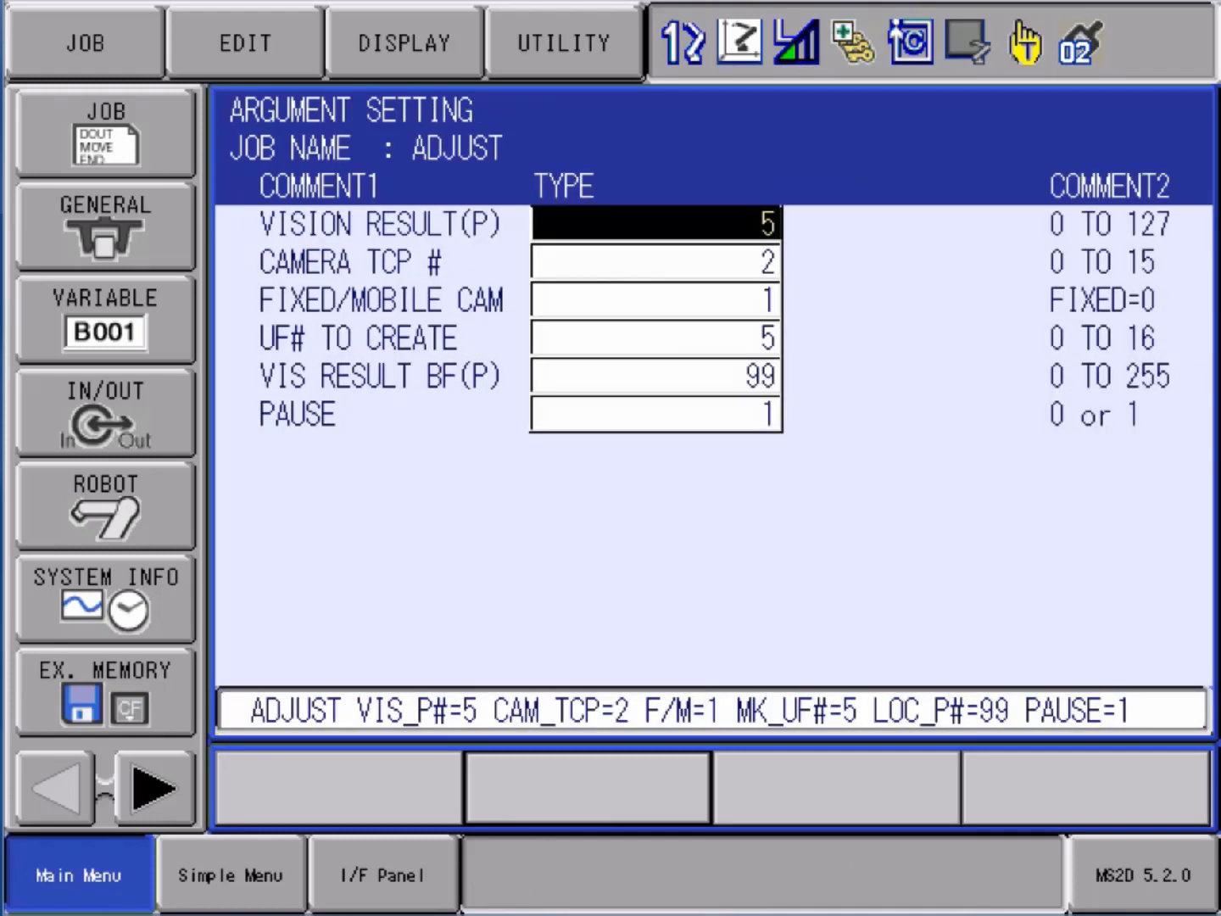
left_click(655, 415)
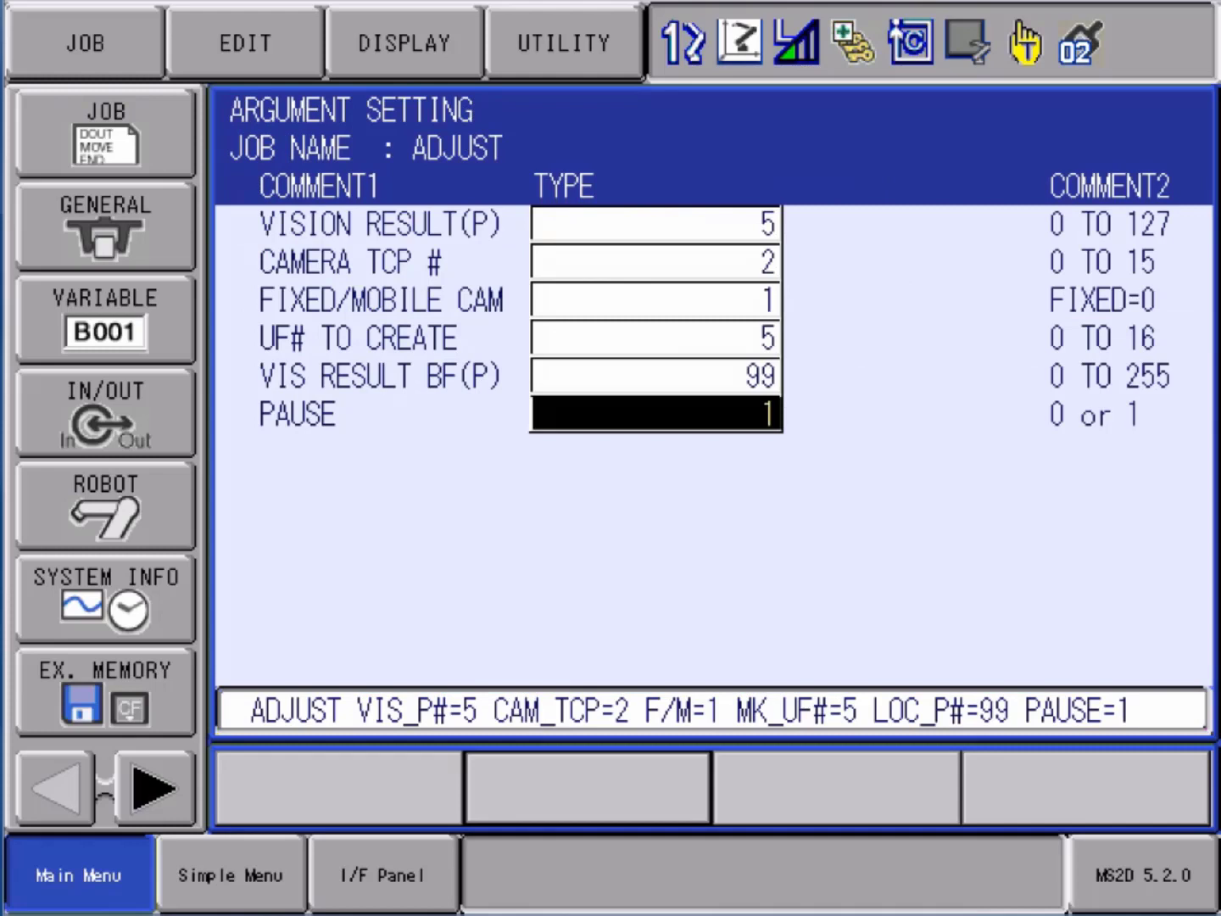
left_click(712, 710)
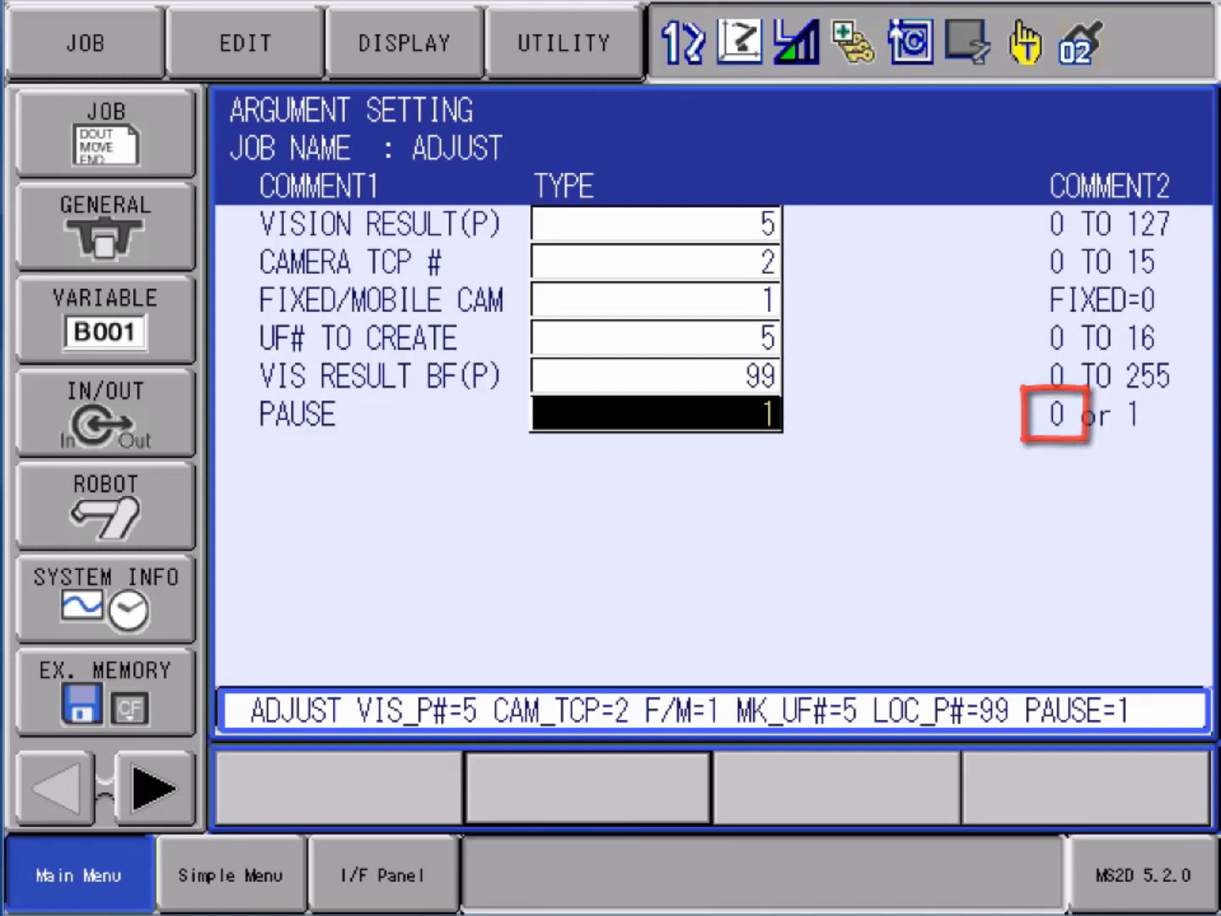
key("Return")
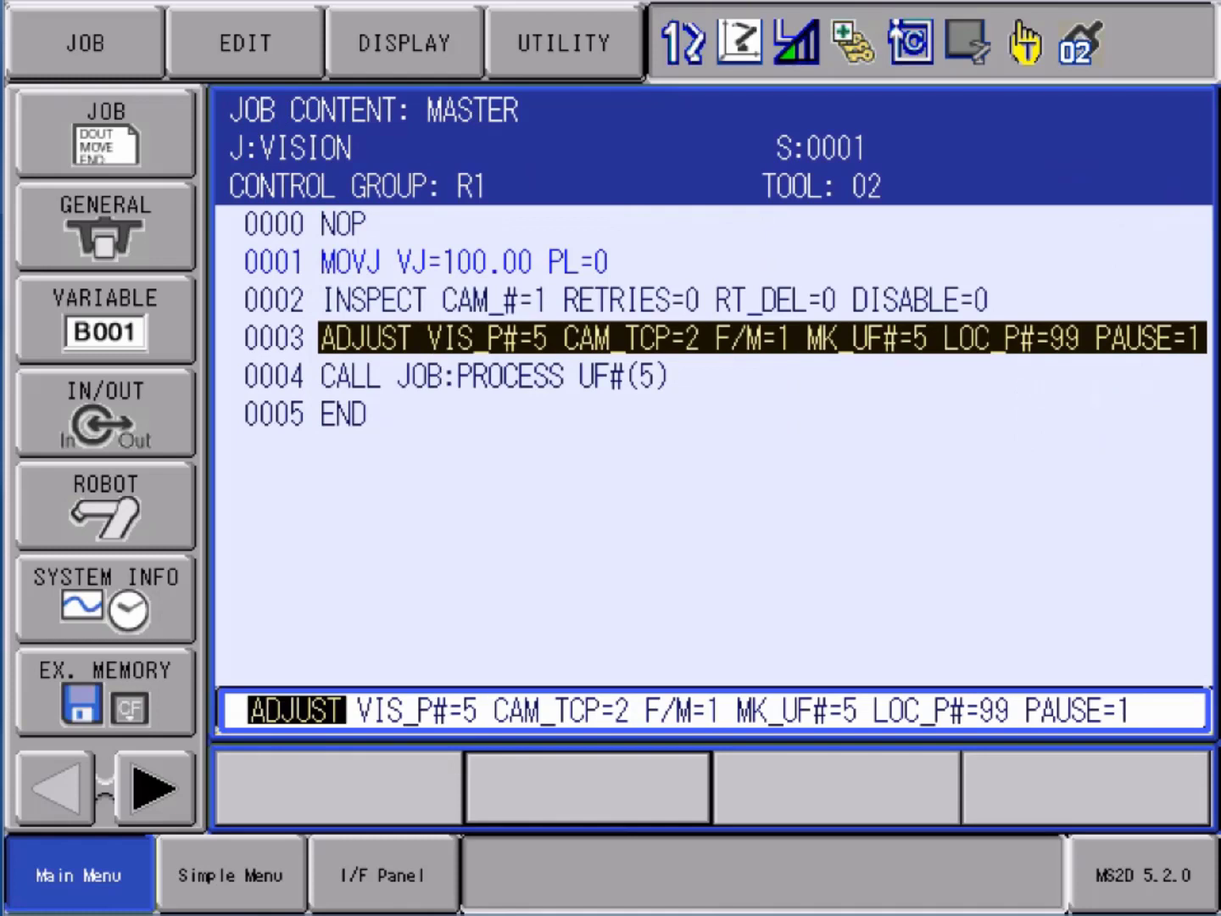
key("Return")
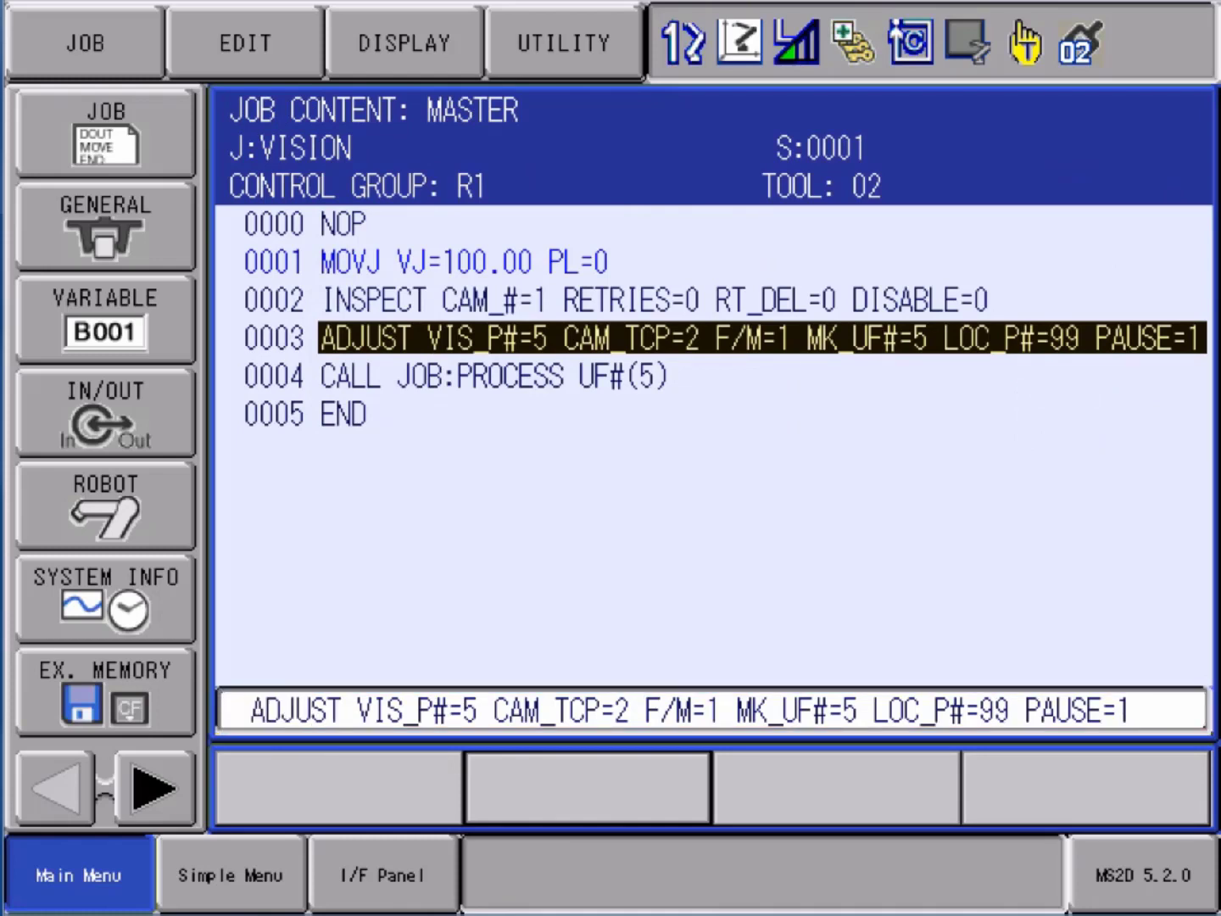
left_click(496, 376)
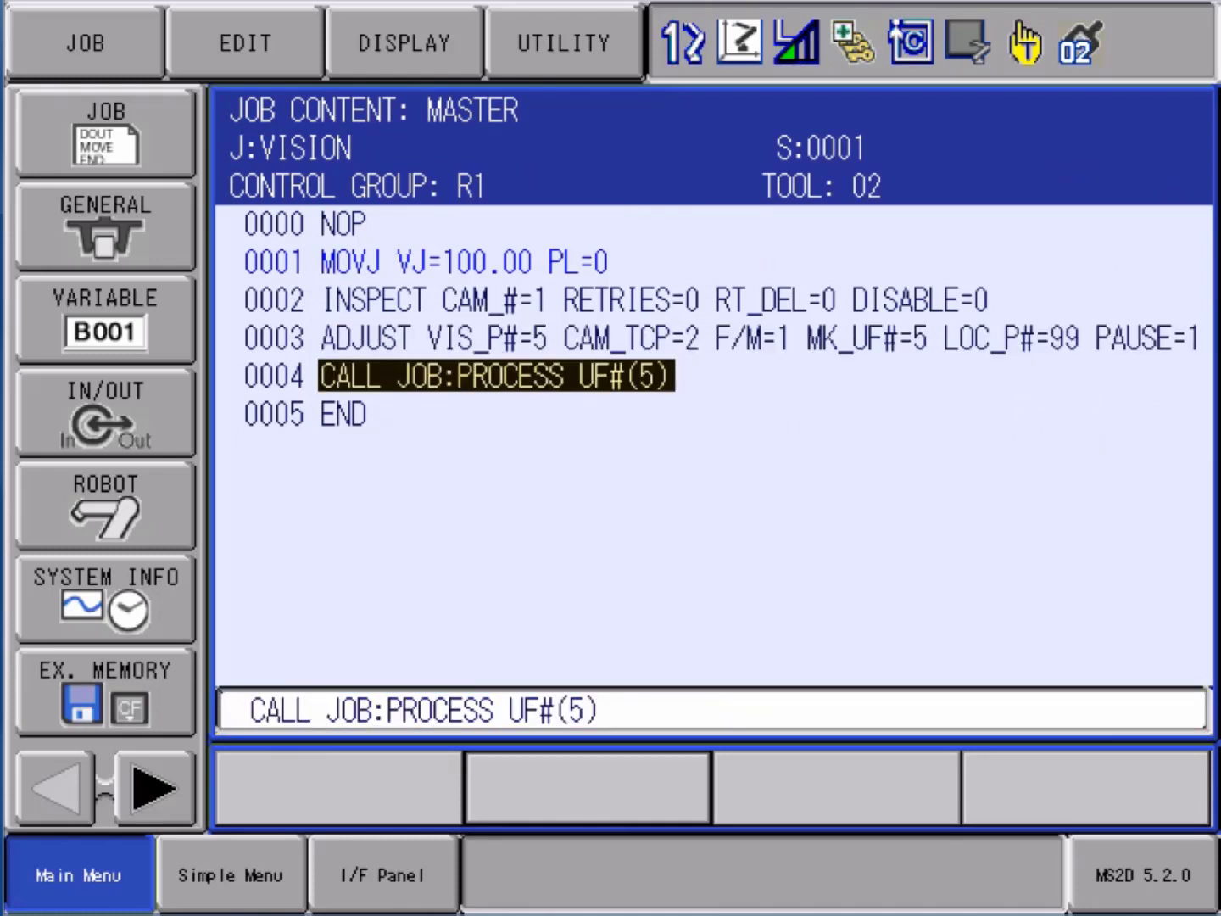